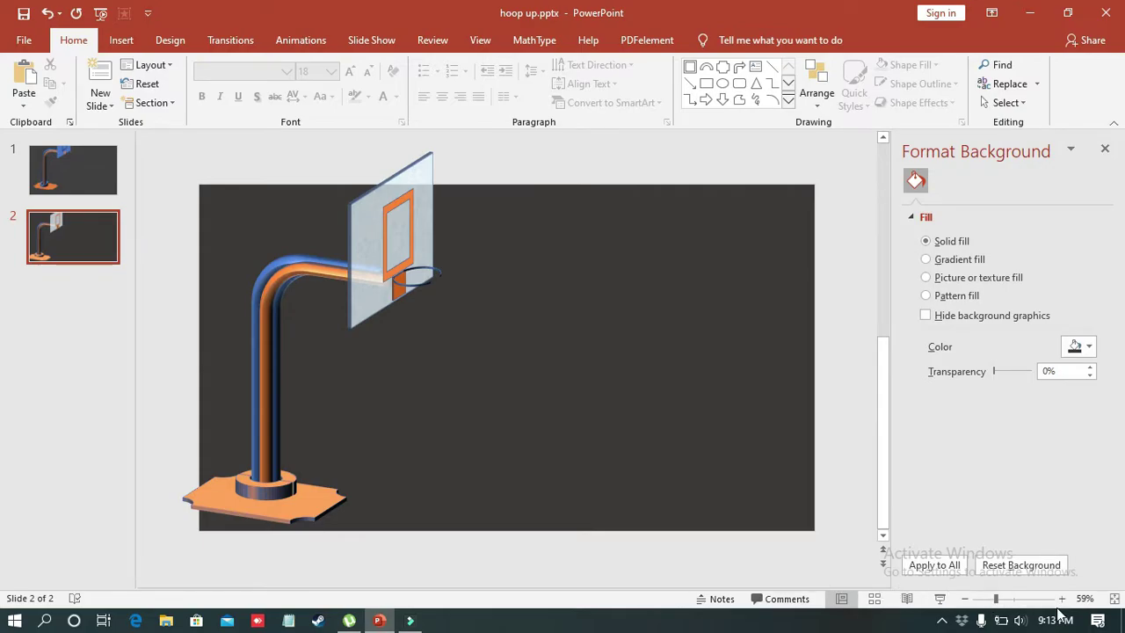
# - Zoom in to inspect the finished hoop up close, then zoom back out to the whole slide
pyautogui.click(1061, 601)
pyautogui.click(1061, 601)
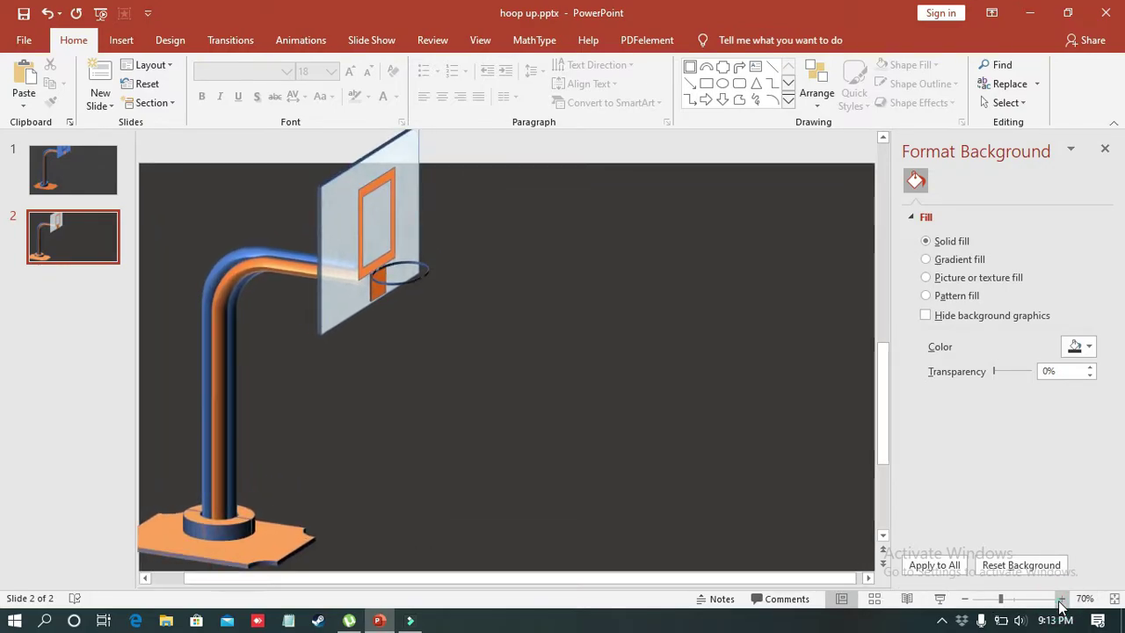
pyautogui.click(1062, 600)
pyautogui.click(1061, 600)
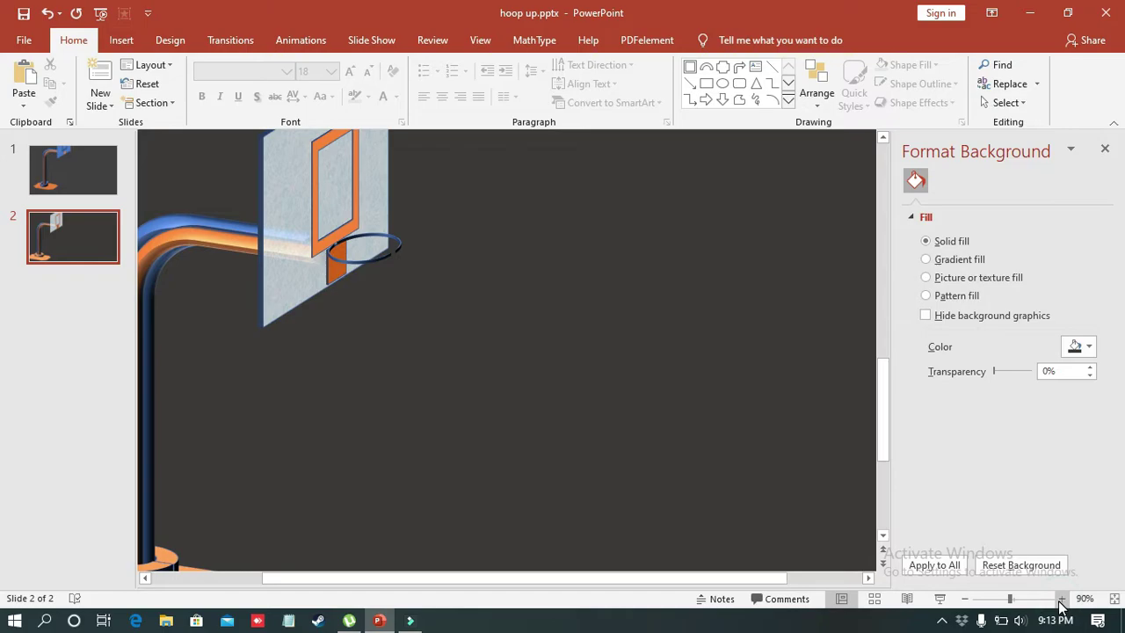
pyautogui.click(1061, 601)
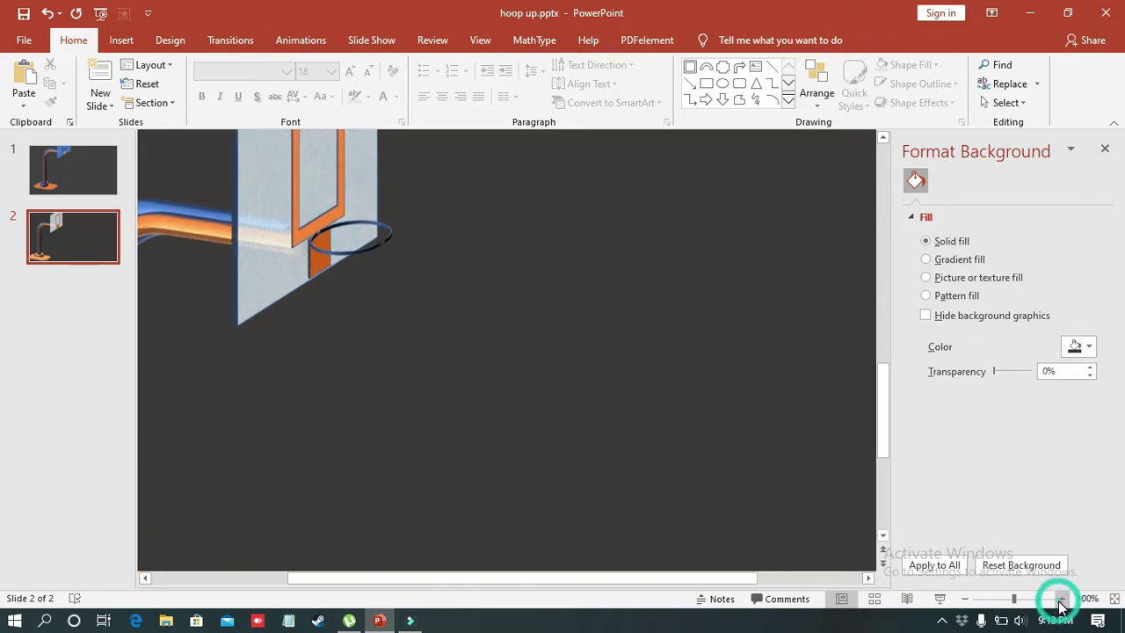
pyautogui.click(964, 599)
pyautogui.click(964, 599)
pyautogui.click(964, 598)
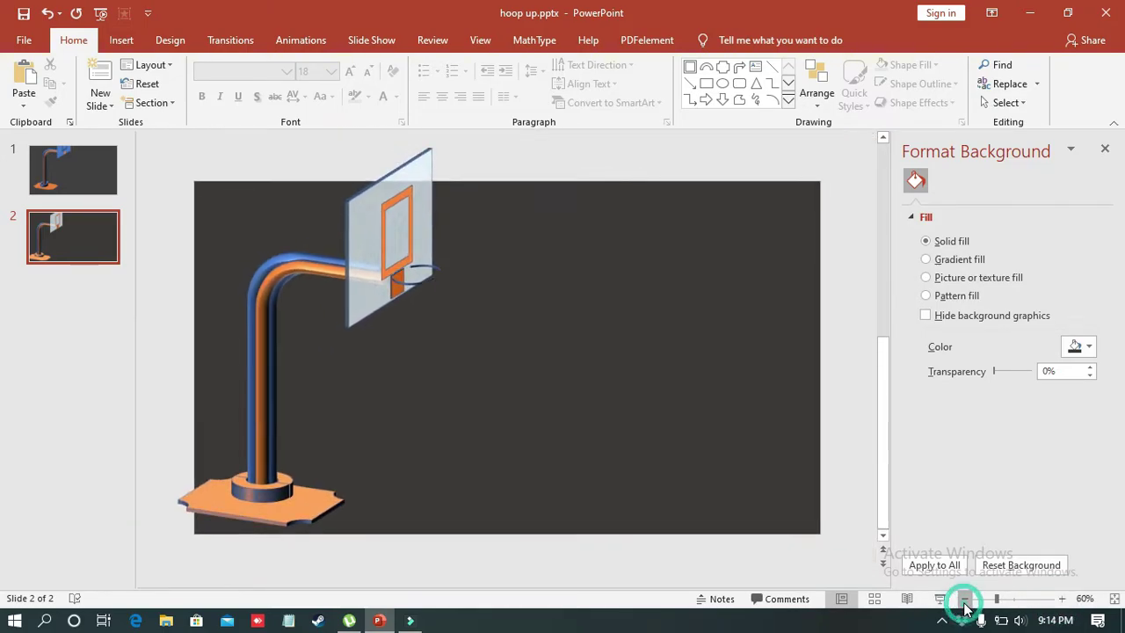
pyautogui.click(964, 599)
pyautogui.click(964, 598)
pyautogui.click(964, 599)
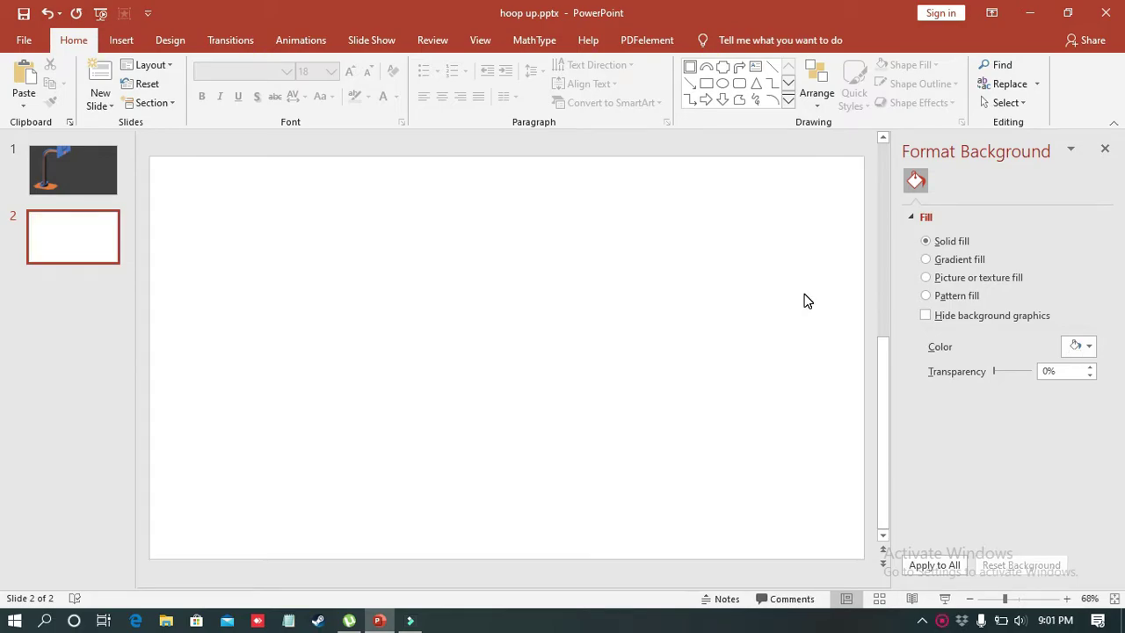
# - Fill blank slide 2's background with a solid dark grey via Format Background
pyautogui.rightClick(805, 294)
pyautogui.click(843, 433)
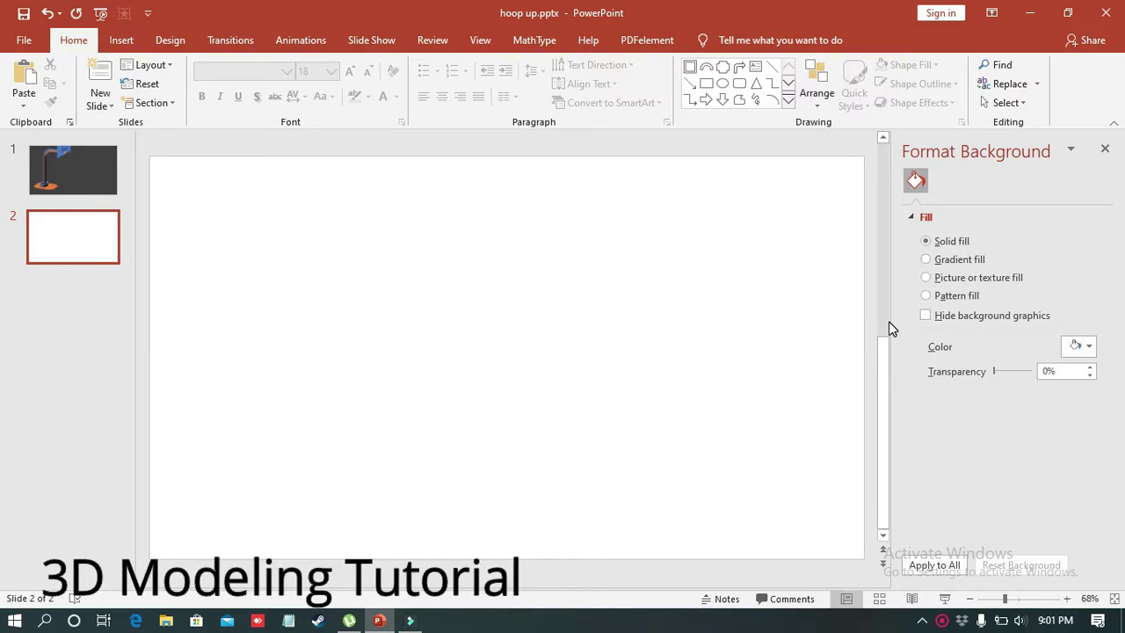
pyautogui.click(926, 277)
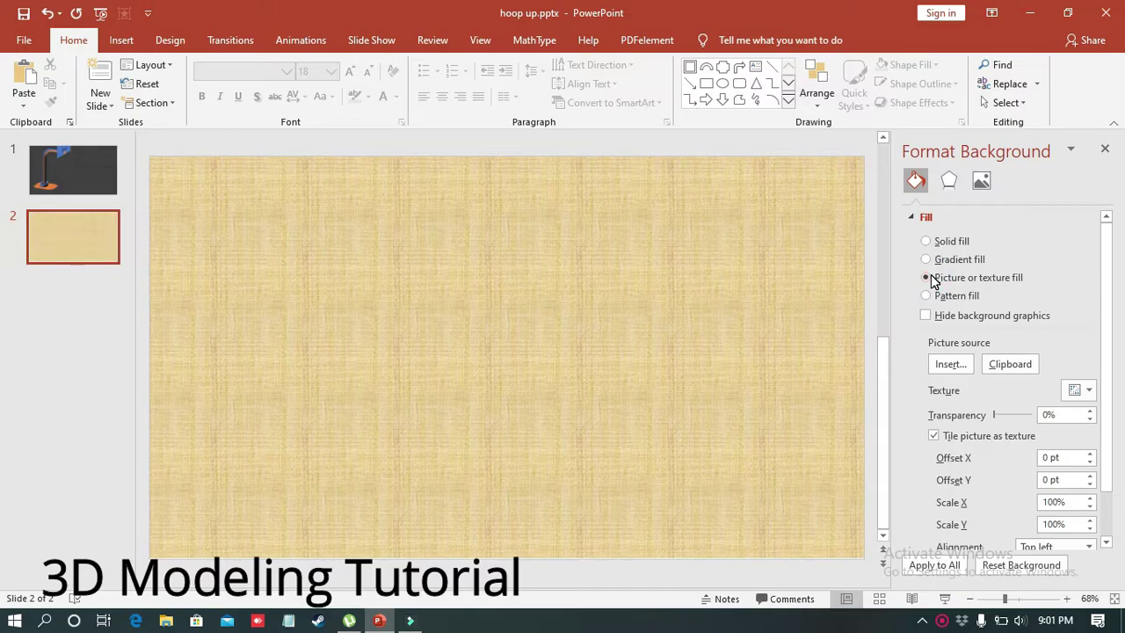
pyautogui.click(927, 241)
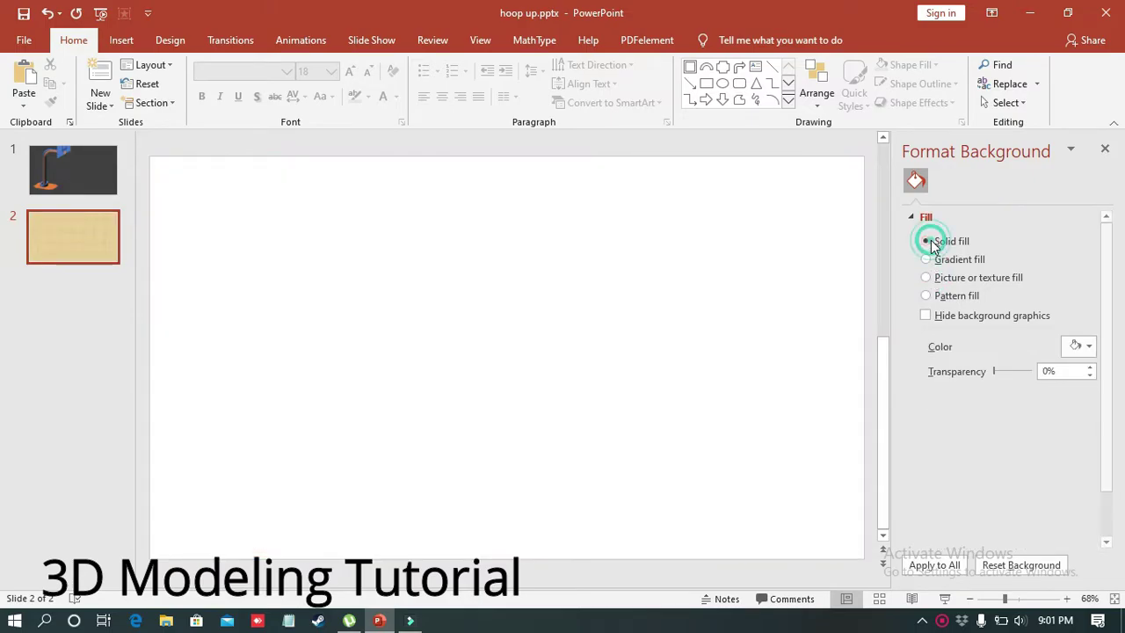
pyautogui.click(1088, 348)
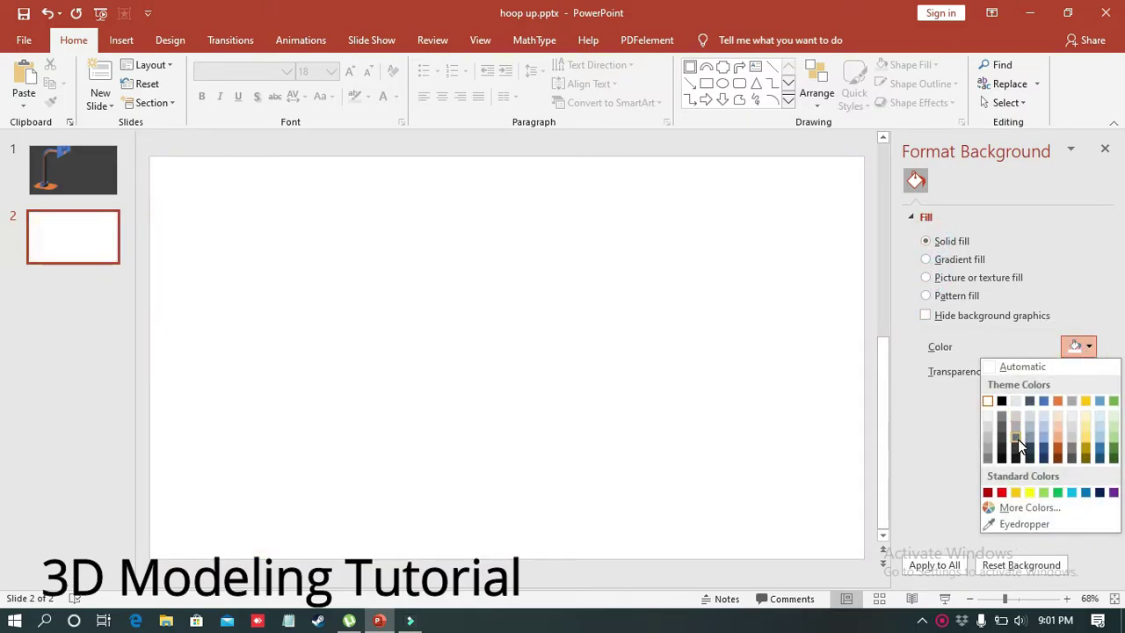
pyautogui.click(1018, 447)
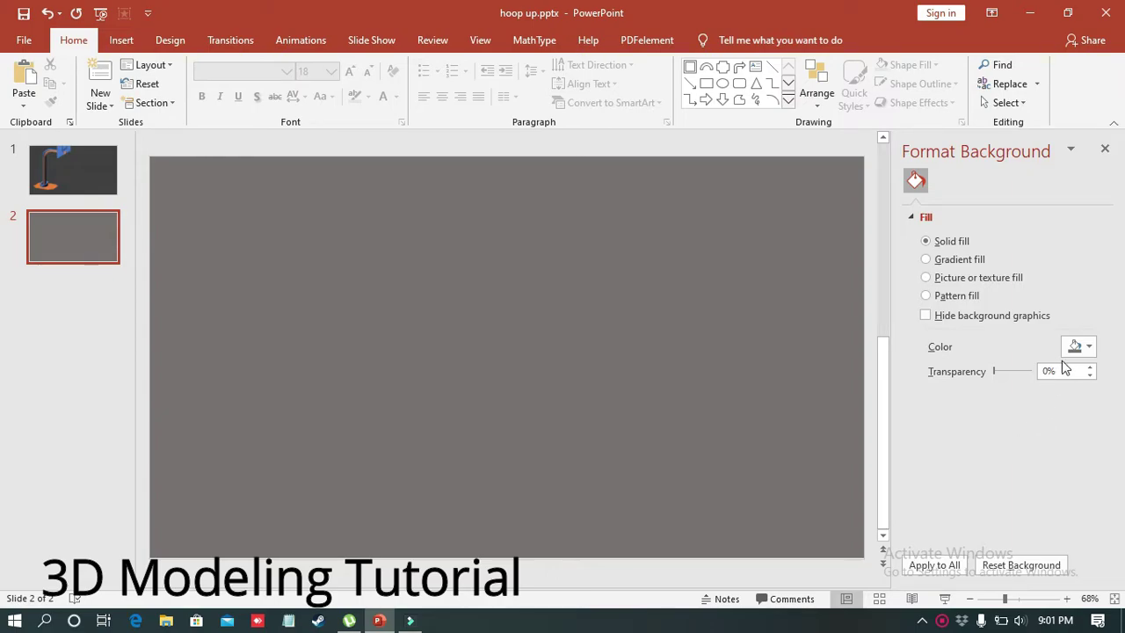
pyautogui.click(1079, 346)
pyautogui.click(1017, 450)
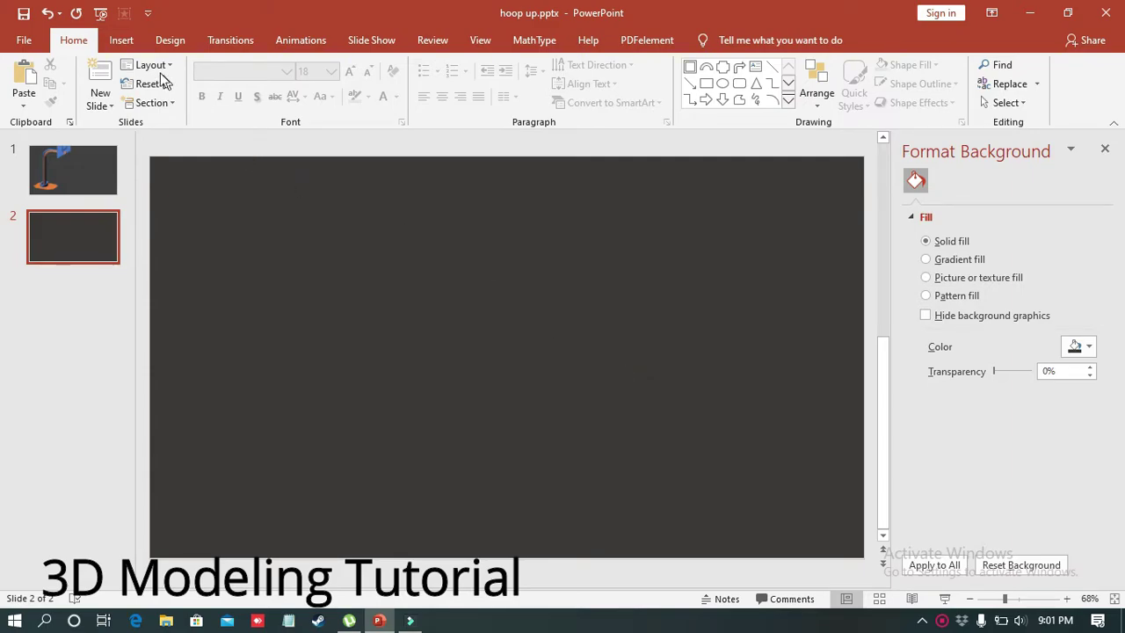
# - Draw a Bent Arrow shape and remove its arrowhead, leaving a flat bent bar
pyautogui.click(122, 43)
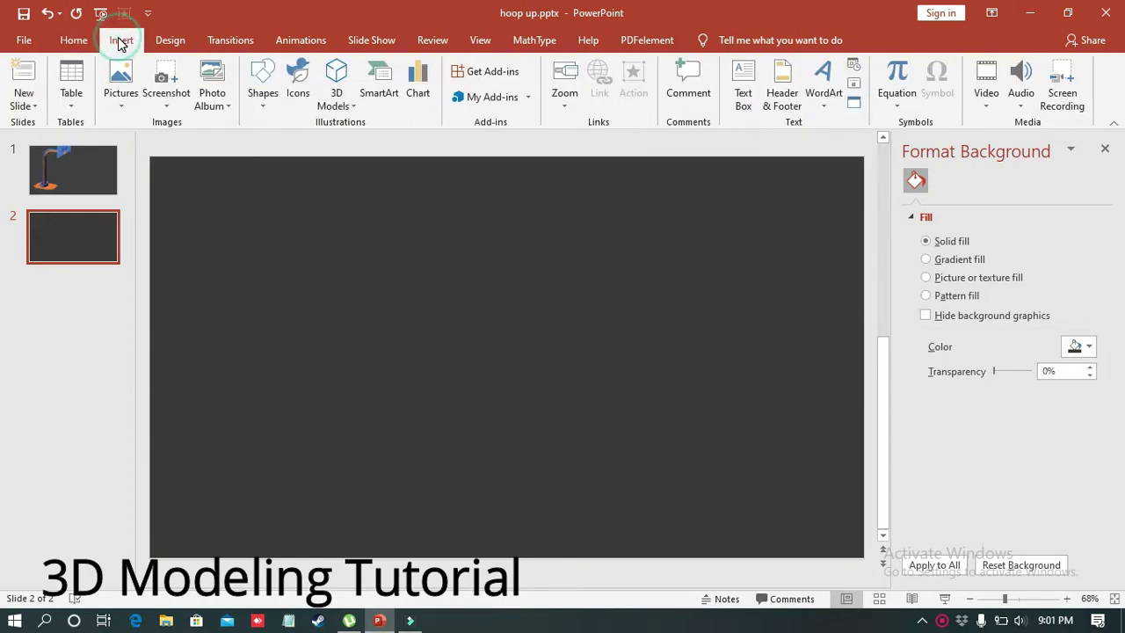
pyautogui.click(263, 110)
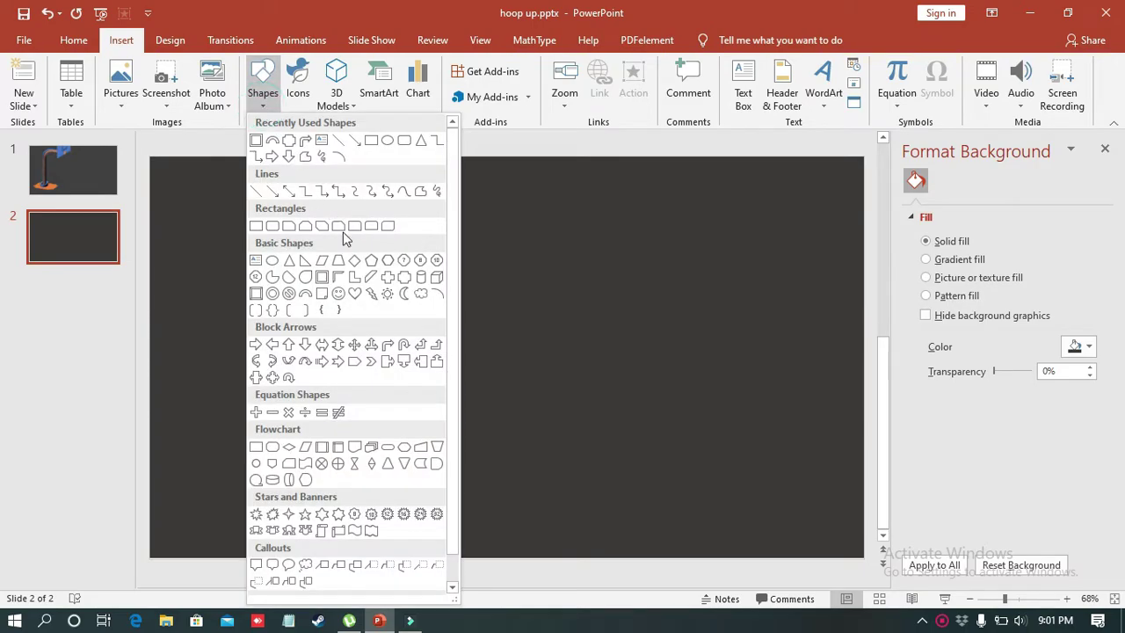
pyautogui.click(393, 355)
pyautogui.moveTo(354, 290)
pyautogui.mouseDown()
pyautogui.moveTo(593, 515)
pyautogui.moveTo(694, 455)
pyautogui.moveTo(616, 495)
pyautogui.mouseUp()
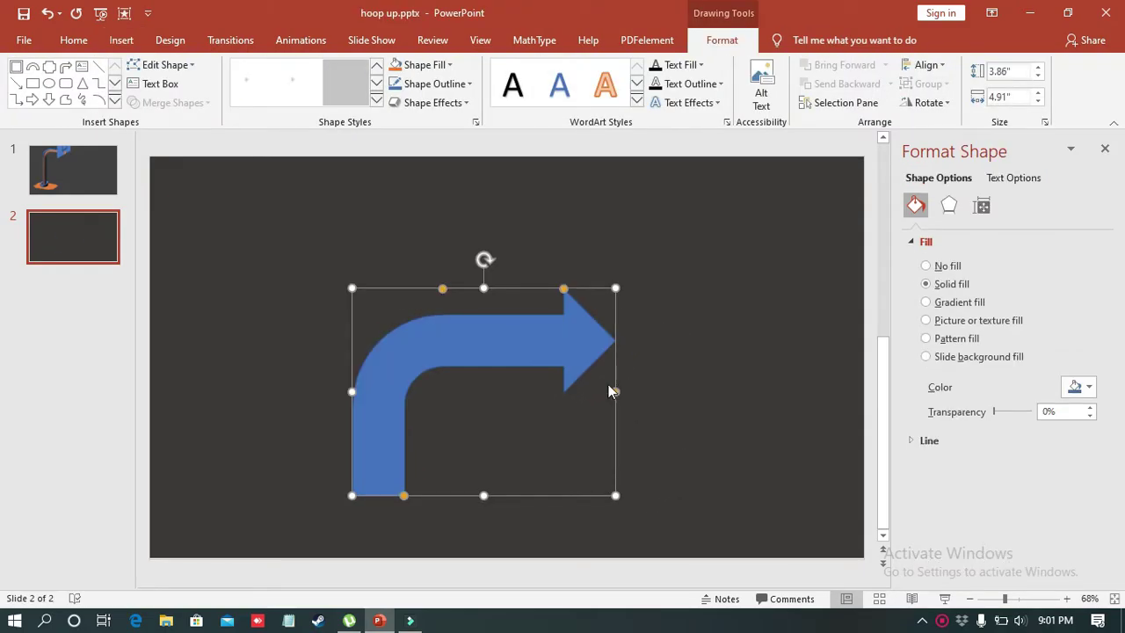
pyautogui.moveTo(564, 288); pyautogui.dragTo(650, 305)
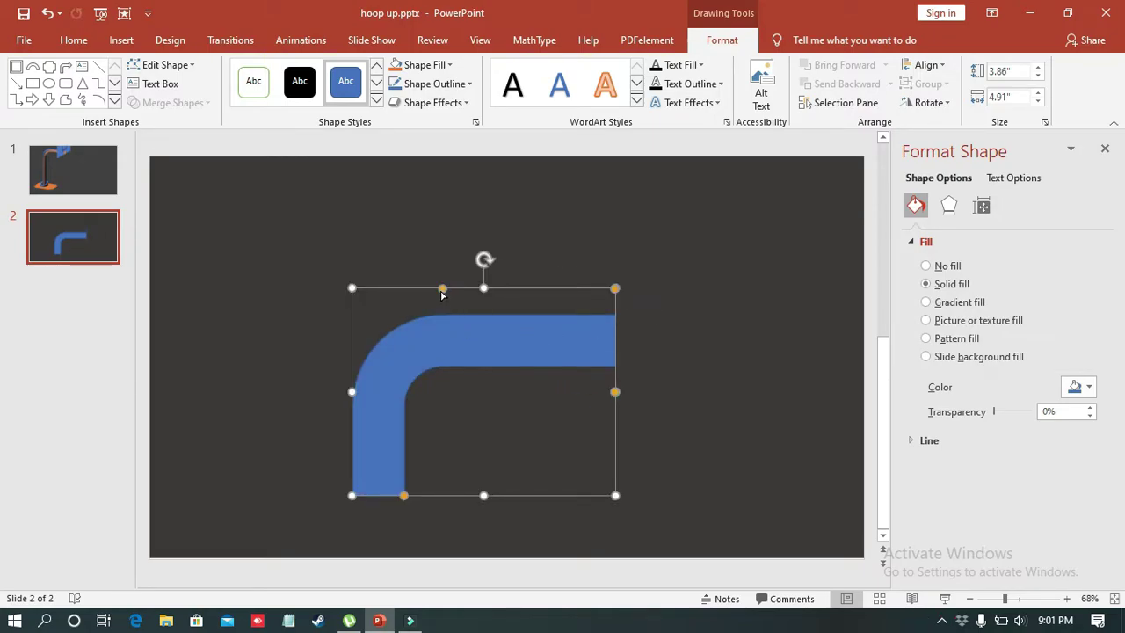
pyautogui.click(439, 291)
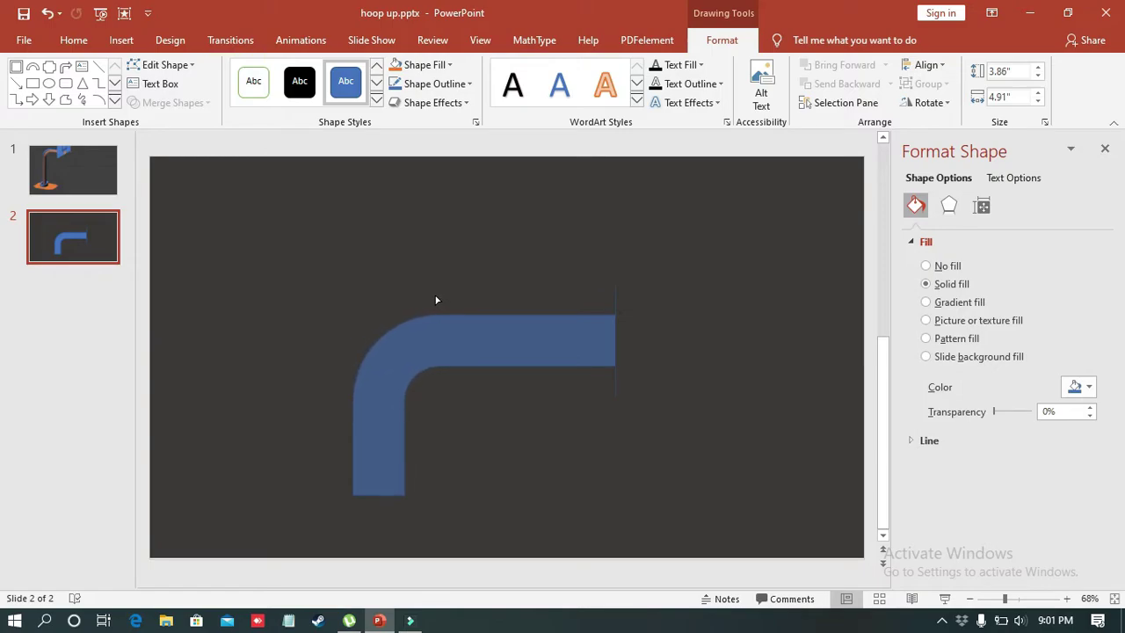
# - Thin the bar and size it to 5.37" by 3.15" in the upper-left
pyautogui.click(433, 300)
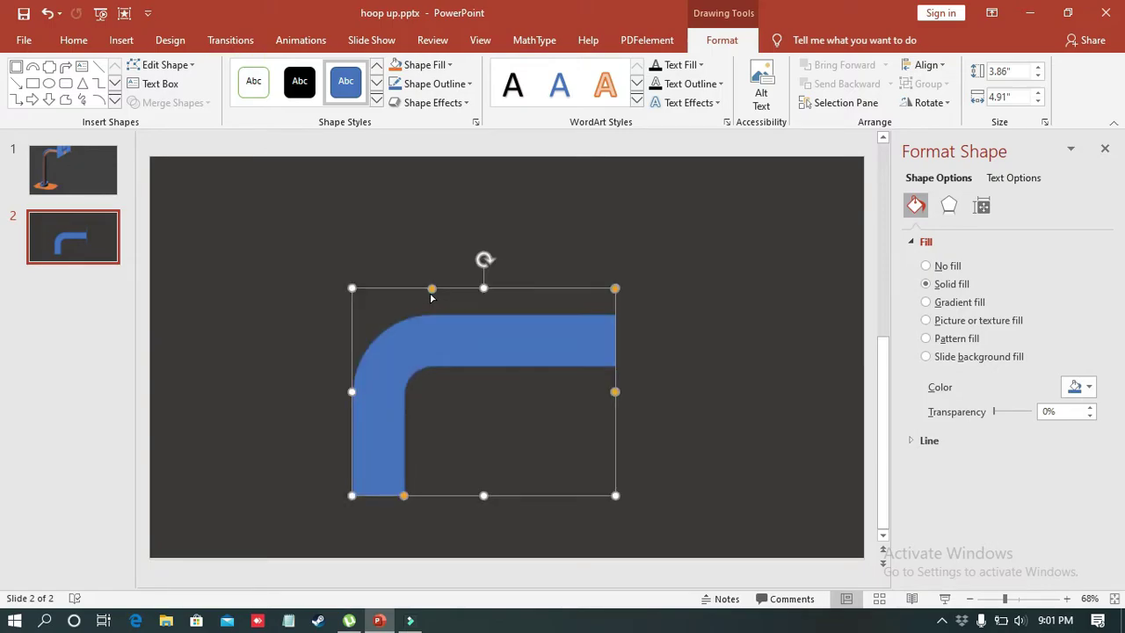
pyautogui.click(614, 293)
pyautogui.moveTo(614, 391)
pyautogui.mouseDown()
pyautogui.moveTo(607, 299)
pyautogui.moveTo(610, 308)
pyautogui.mouseUp()
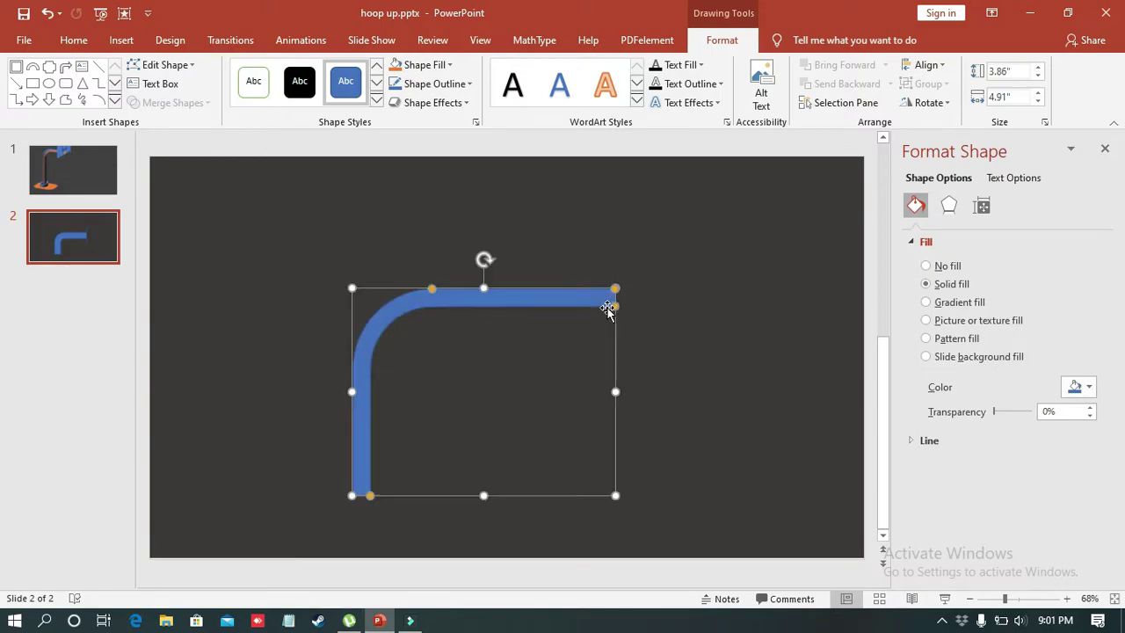
pyautogui.moveTo(536, 297); pyautogui.dragTo(375, 211)
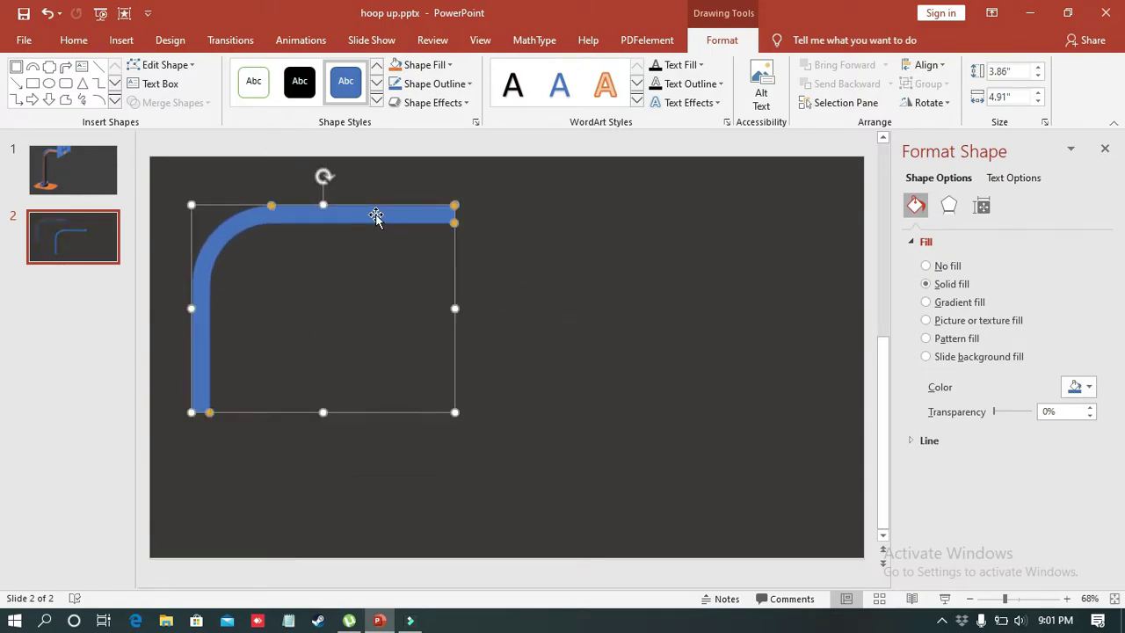
pyautogui.moveTo(455, 309); pyautogui.dragTo(333, 300)
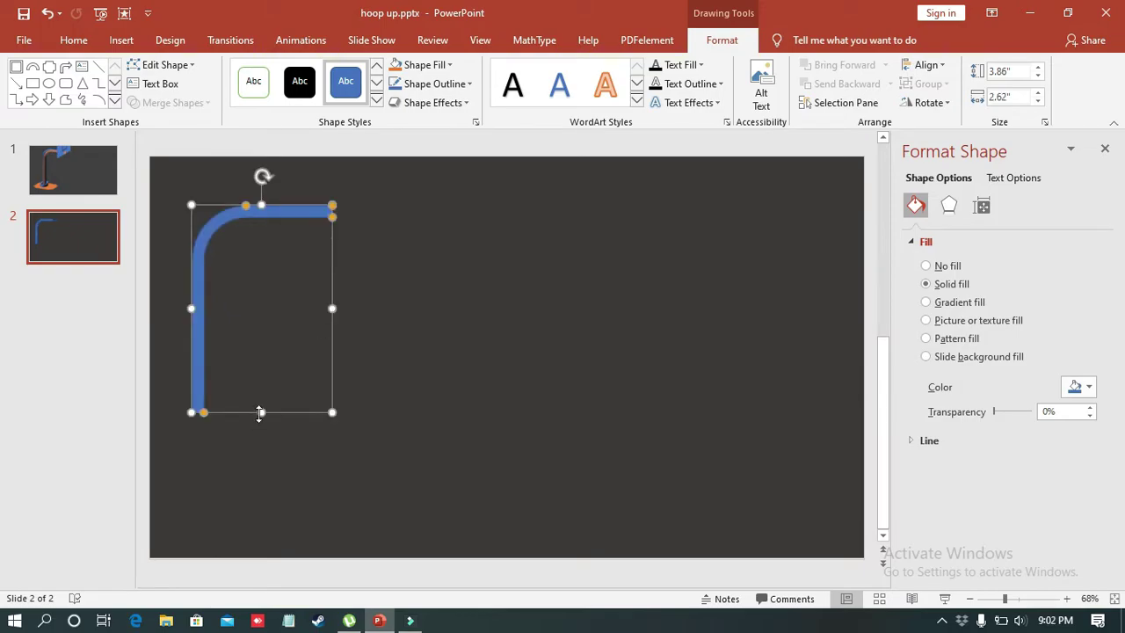
pyautogui.moveTo(261, 412); pyautogui.dragTo(259, 500)
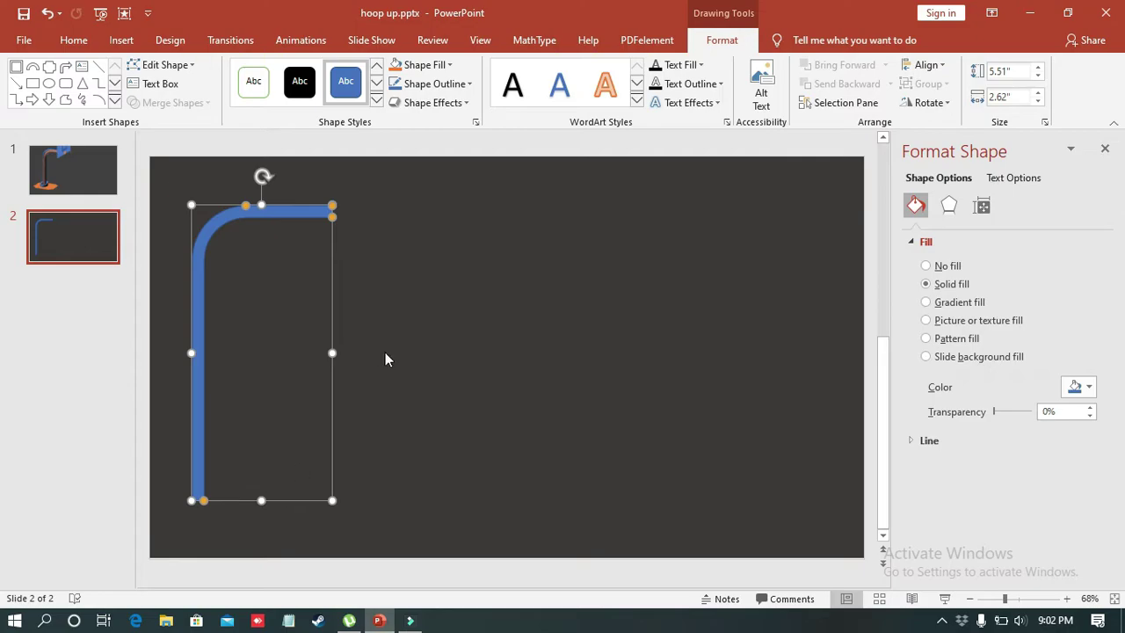
pyautogui.moveTo(333, 353); pyautogui.dragTo(361, 353)
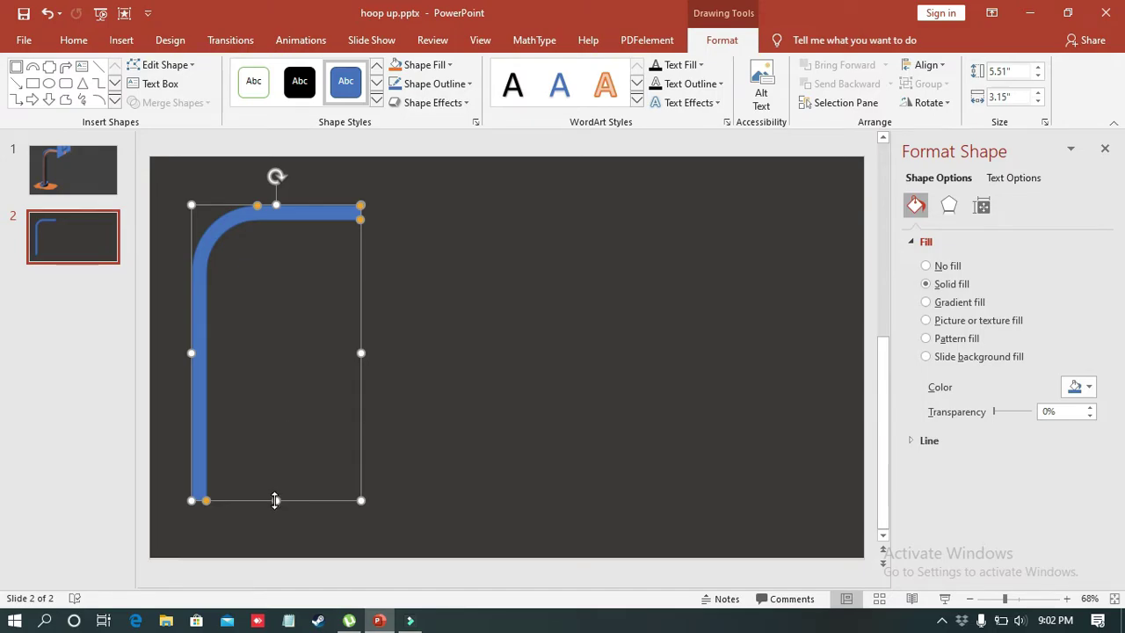
pyautogui.moveTo(276, 500); pyautogui.dragTo(275, 518)
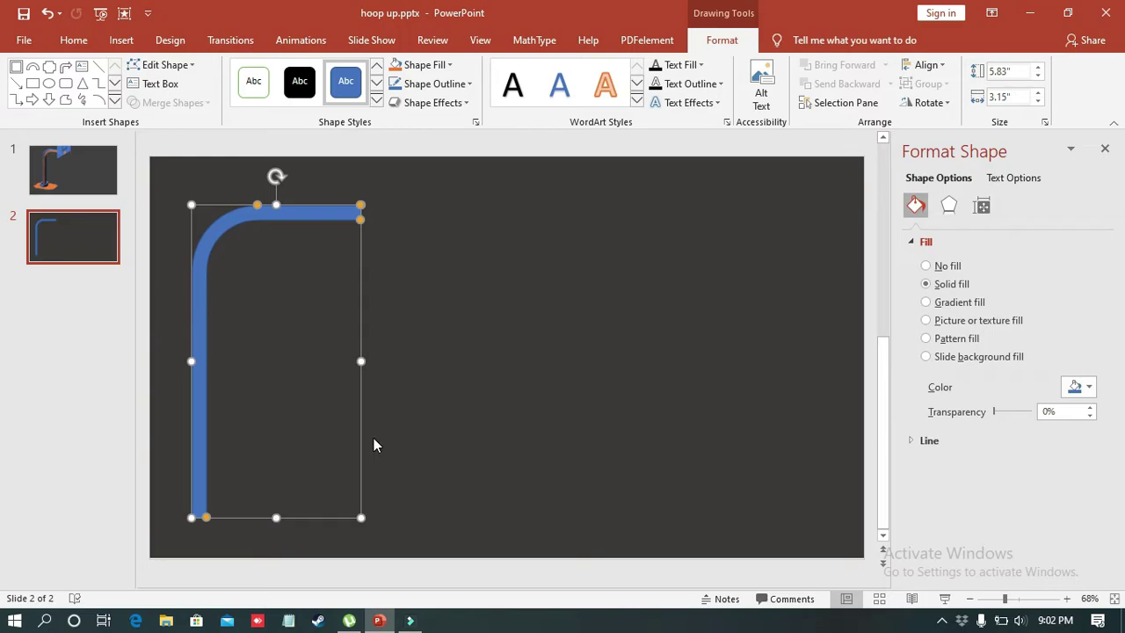
pyautogui.moveTo(277, 520); pyautogui.dragTo(274, 494)
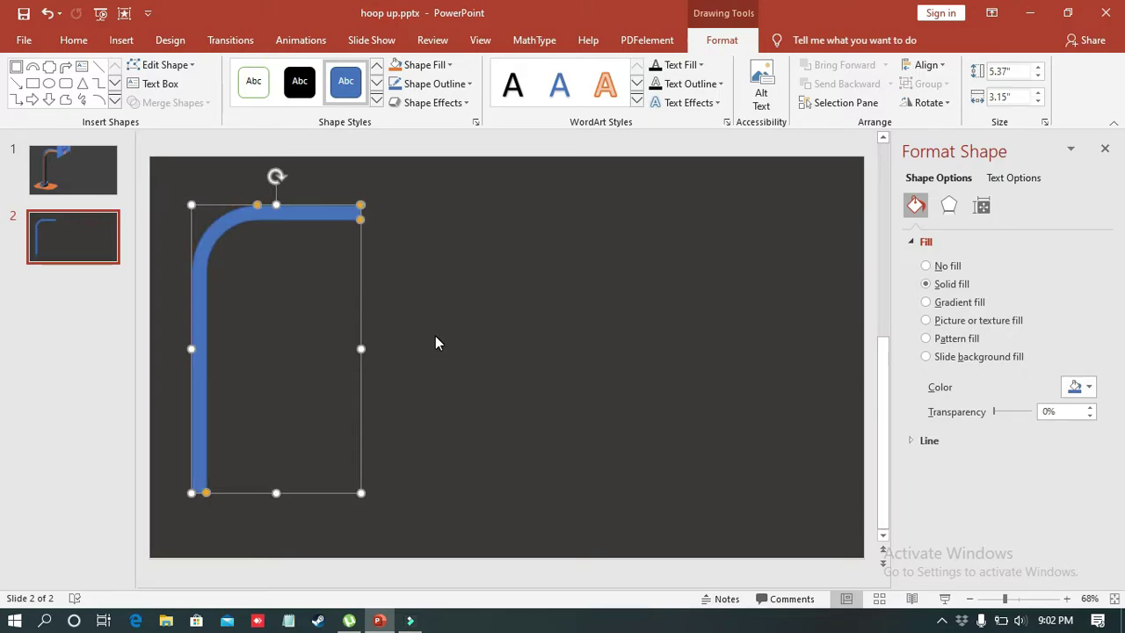
# - Give the tube a top bevel of 56 pt width and 27.5 pt height
pyautogui.click(949, 206)
pyautogui.click(1090, 361)
pyautogui.click(1091, 370)
pyautogui.click(1090, 363)
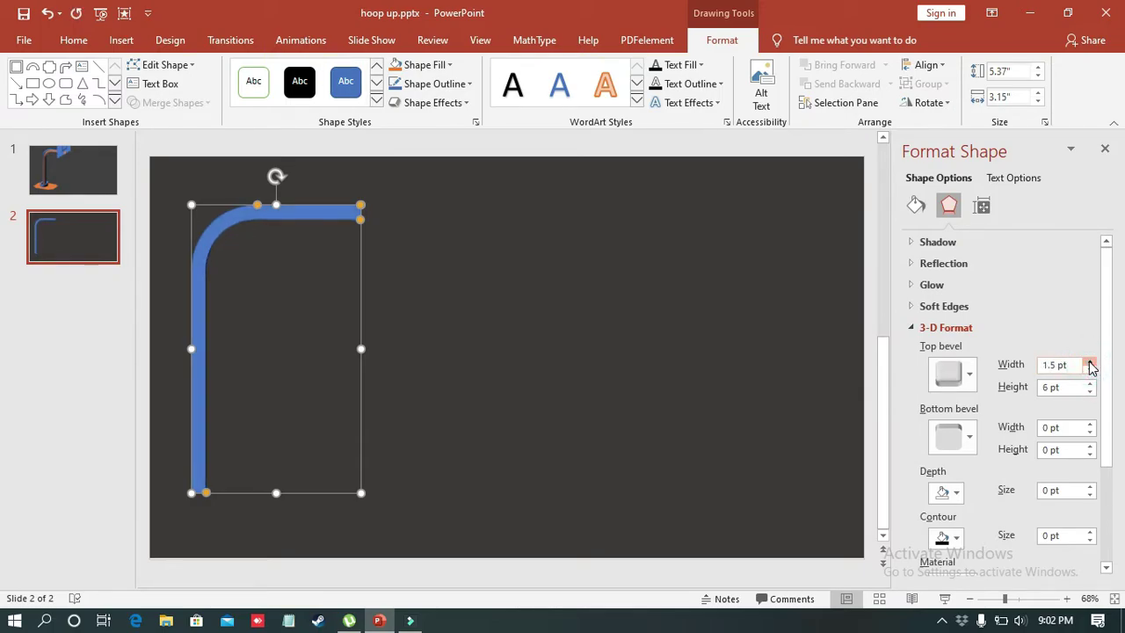
pyautogui.click(1090, 363)
pyautogui.click(1091, 363)
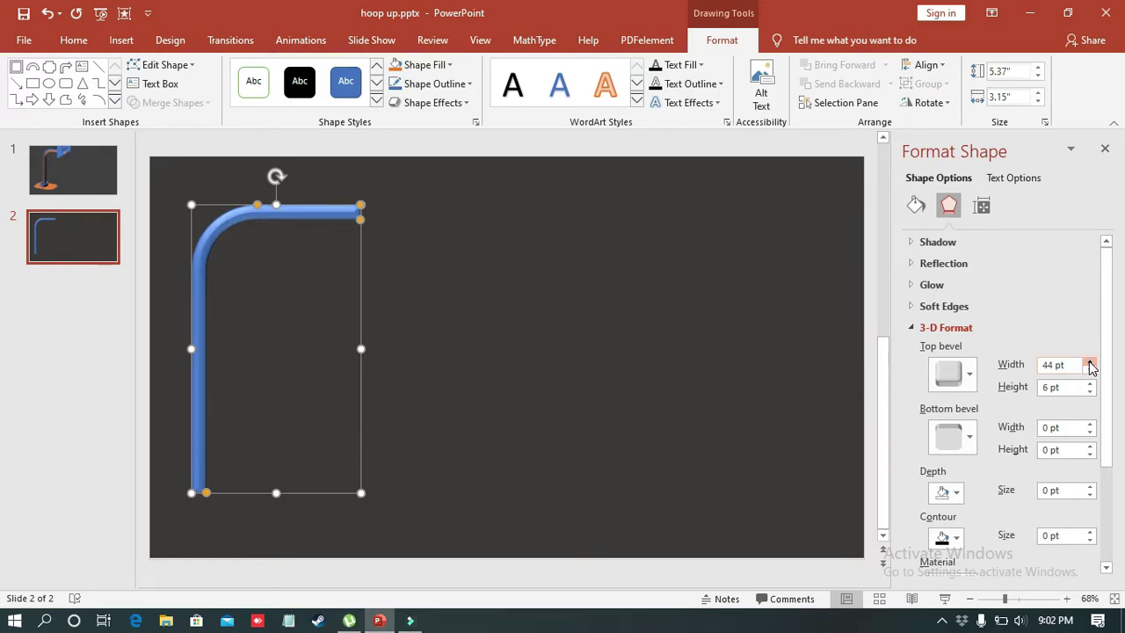
pyautogui.click(1090, 363)
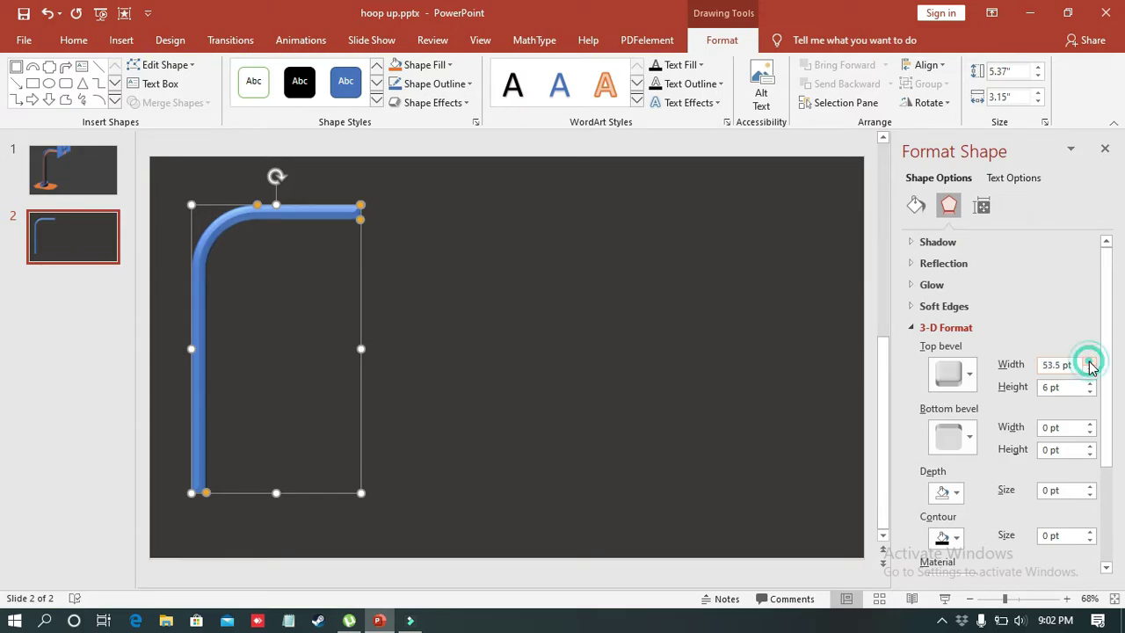
pyautogui.click(1090, 363)
pyautogui.click(1090, 363)
pyautogui.click(1090, 370)
pyautogui.click(1090, 385)
pyautogui.click(1090, 384)
pyautogui.click(1090, 384)
pyautogui.click(1090, 384)
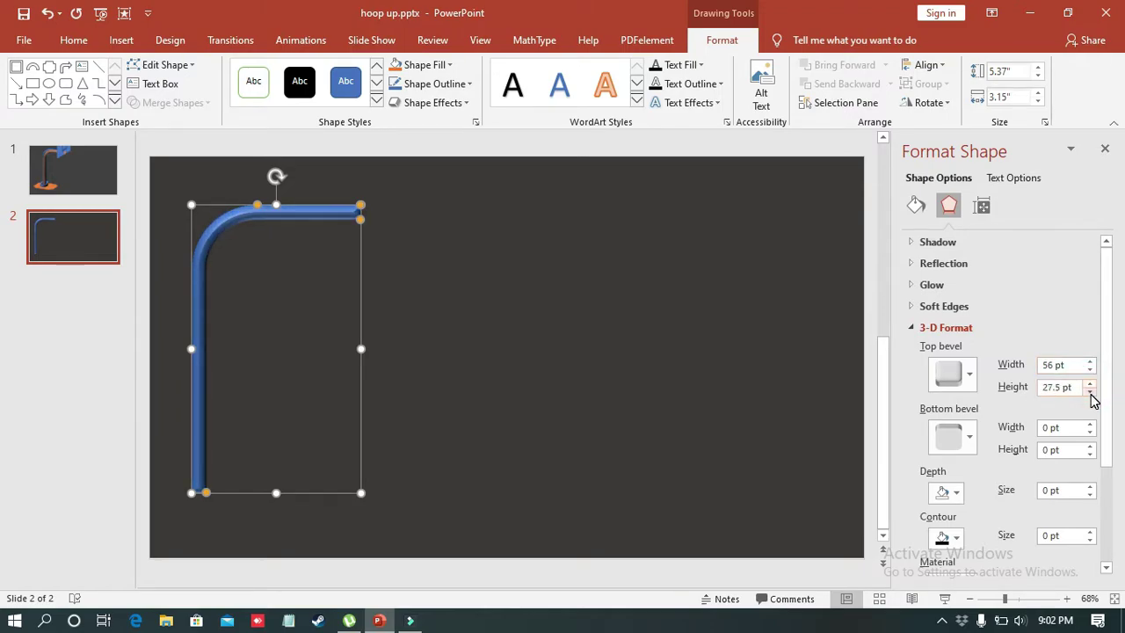
# - Give the tube a matching bottom bevel of 56 pt width and 27.5 pt height
pyautogui.click(1091, 424)
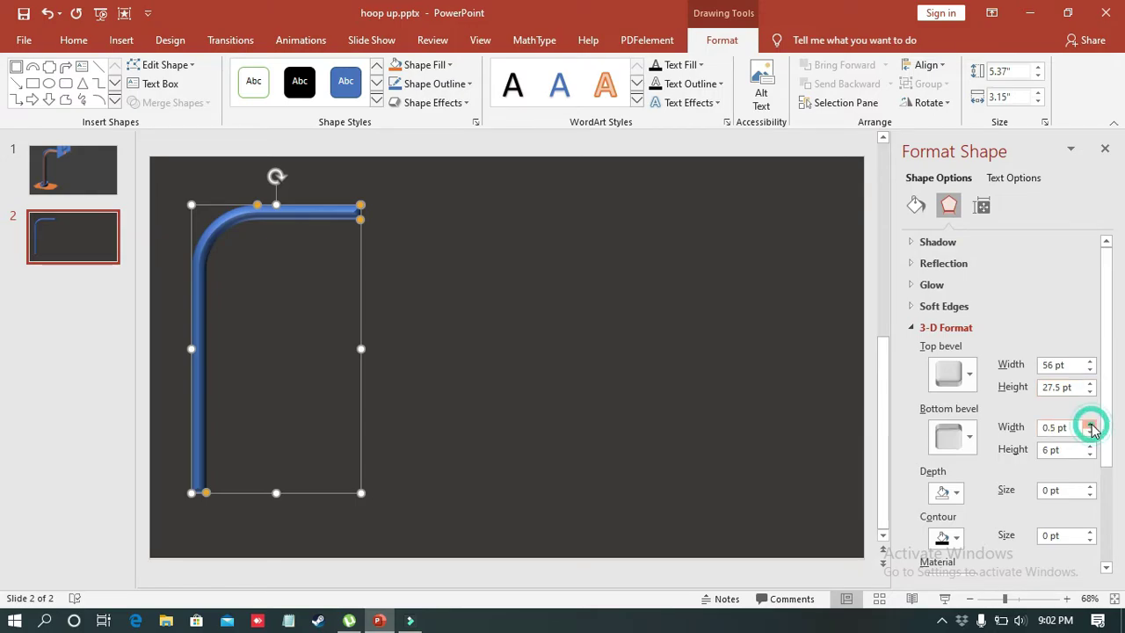
pyautogui.click(1091, 424)
pyautogui.click(1091, 423)
pyautogui.click(1091, 424)
pyautogui.click(1091, 423)
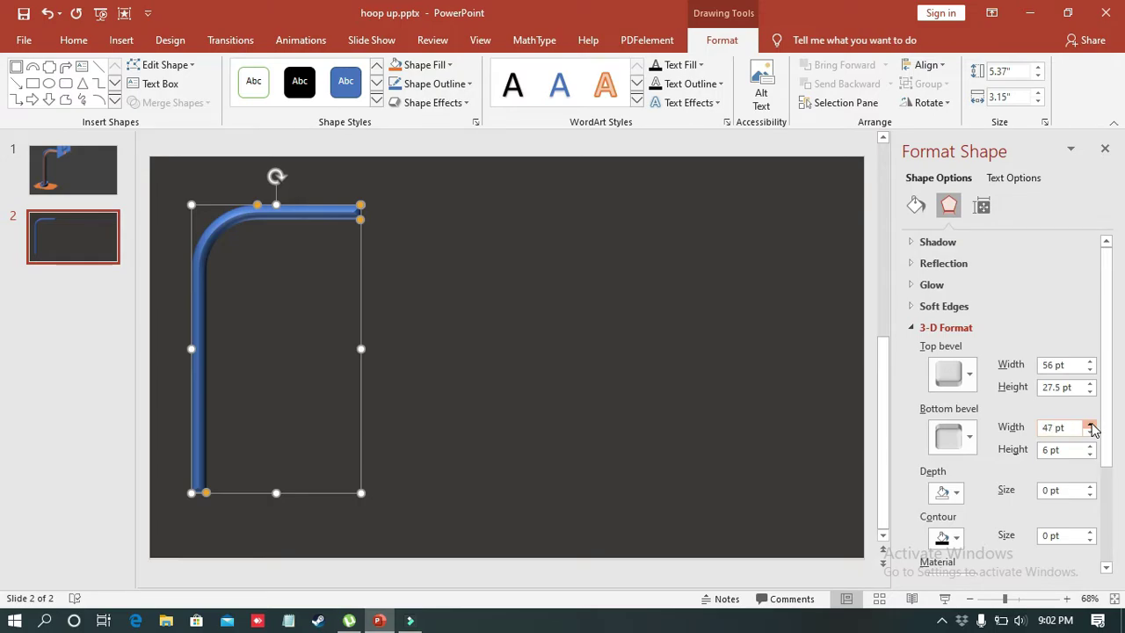
pyautogui.click(1091, 425)
pyautogui.click(1091, 425)
pyautogui.click(1091, 424)
pyautogui.click(1091, 424)
pyautogui.click(1091, 424)
pyautogui.click(1091, 425)
pyautogui.click(1091, 445)
pyautogui.click(1091, 447)
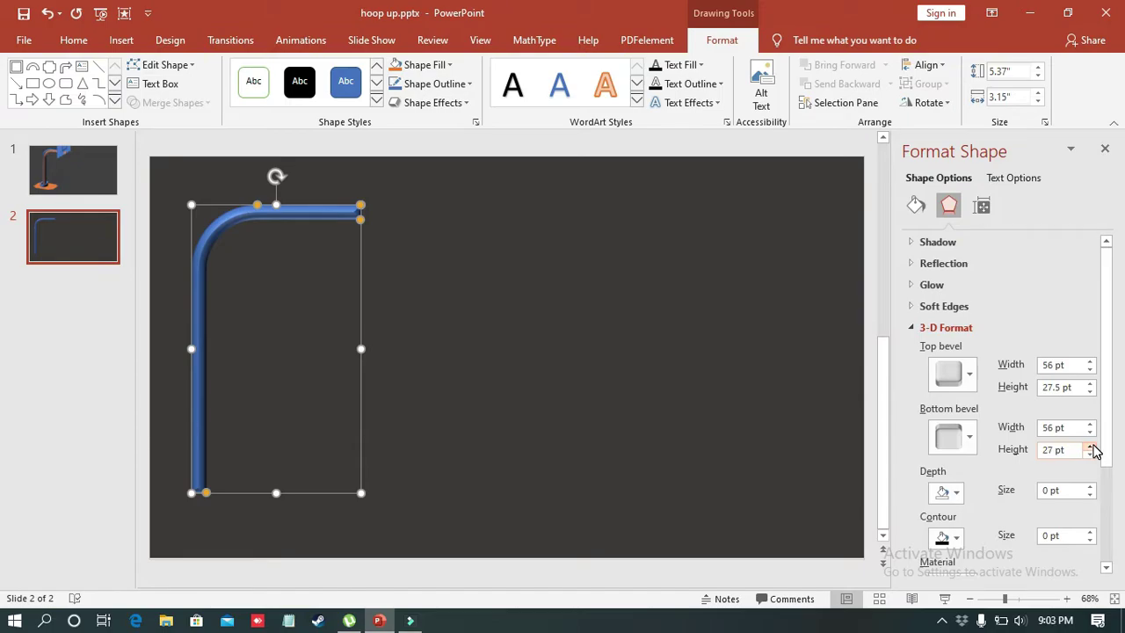
pyautogui.click(1091, 446)
# - Apply a Parallel 3-D Rotation preset so the tube's top arm recedes into depth
pyautogui.click(440, 103)
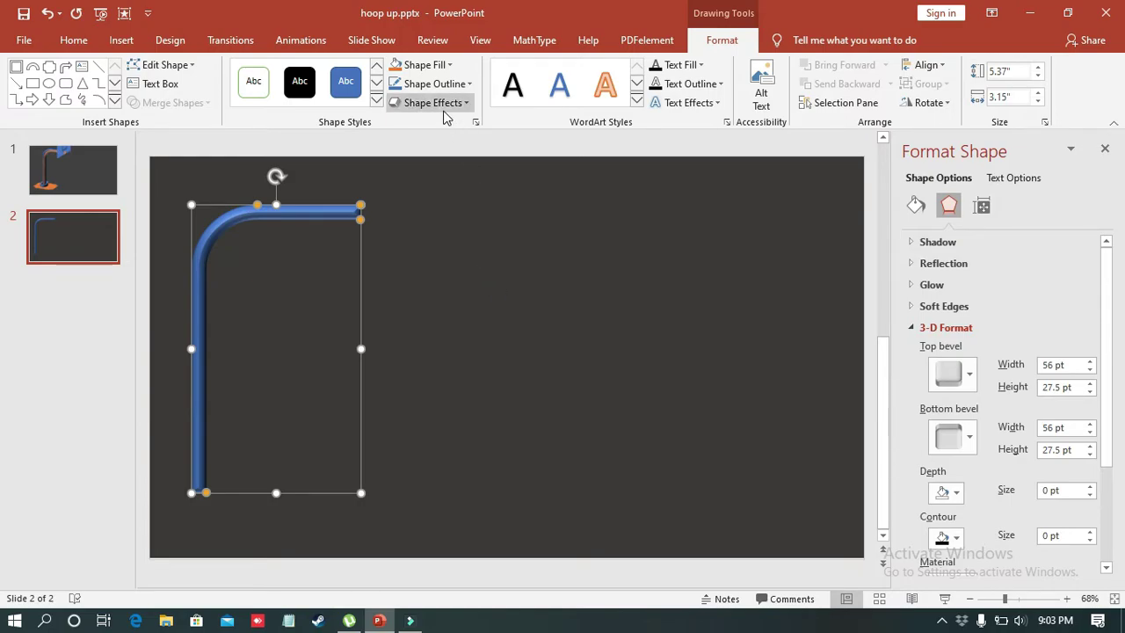
pyautogui.click(451, 354)
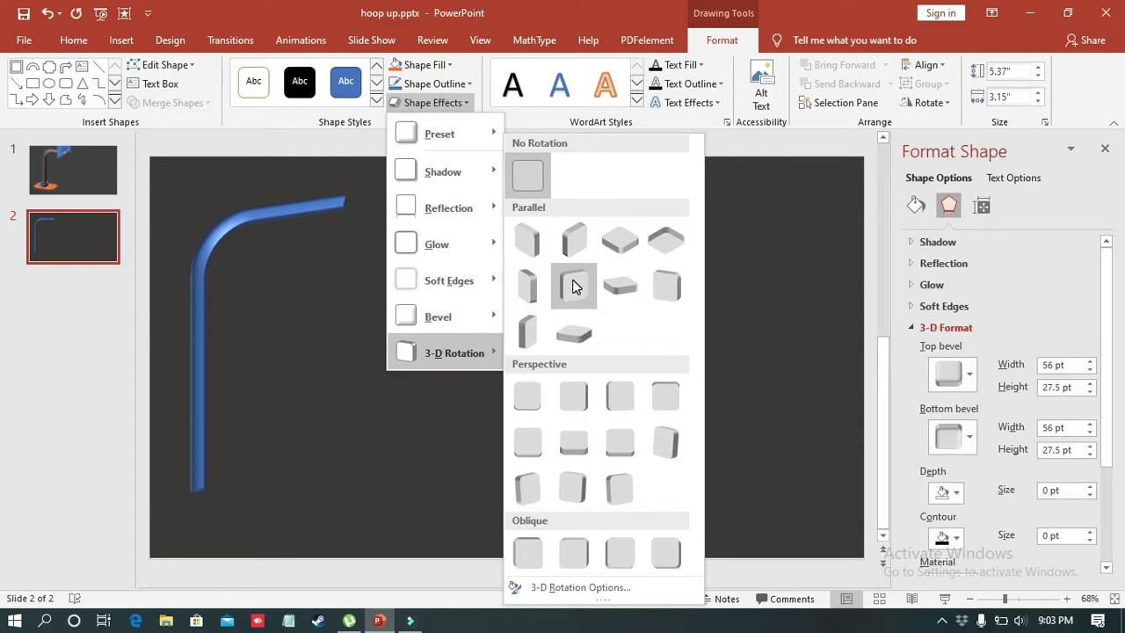
pyautogui.click(675, 280)
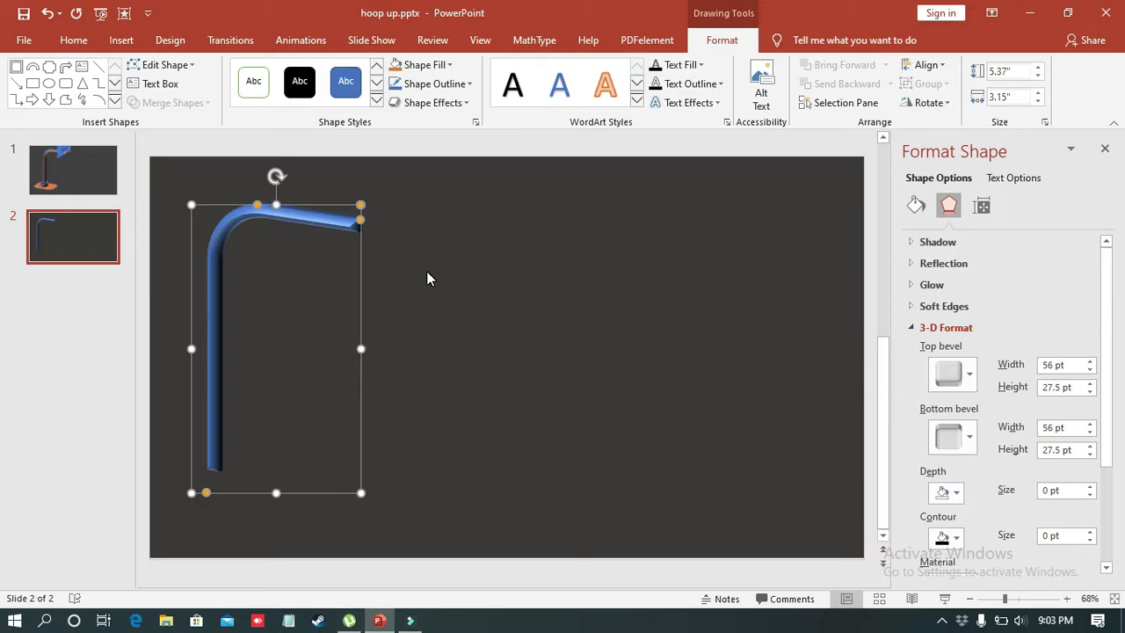
# - Duplicate the tube, send one copy to back, and nudge the others down into a layered pole
pyautogui.hotkey('ctrl', 'd')
pyautogui.hotkey('ctrl', 'd')
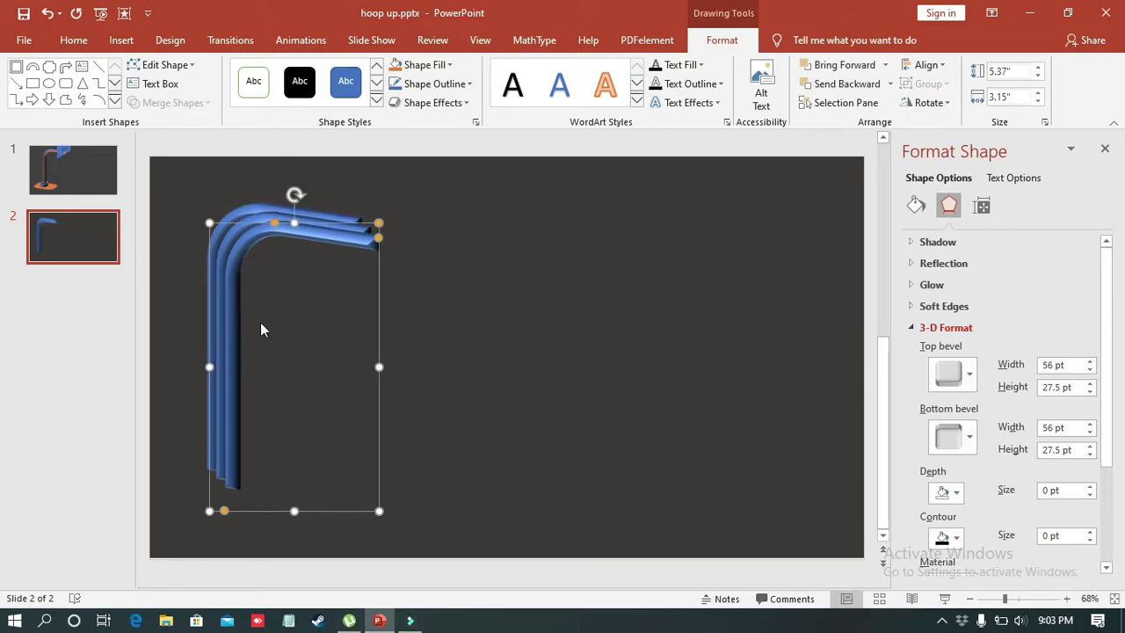
pyautogui.rightClick(231, 325)
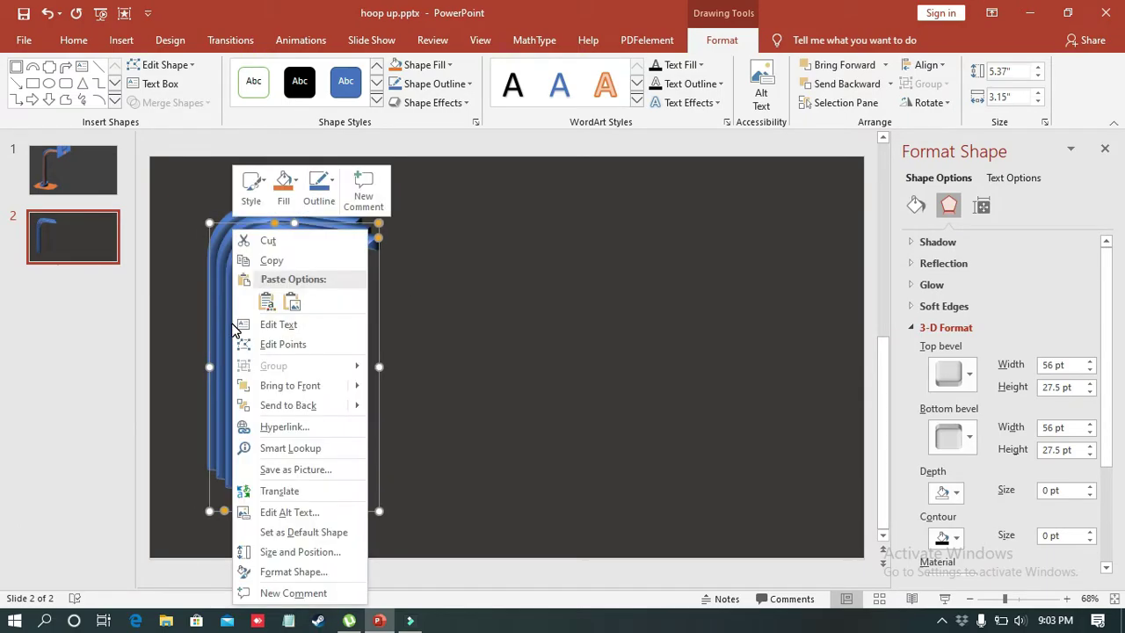
pyautogui.click(275, 408)
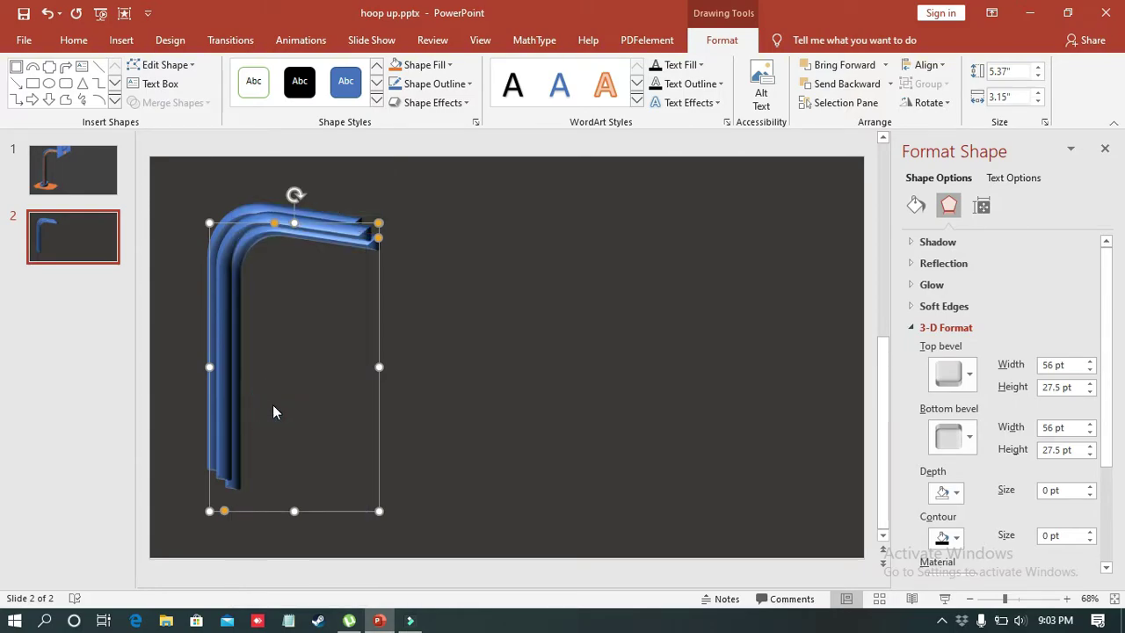
pyautogui.click(220, 349)
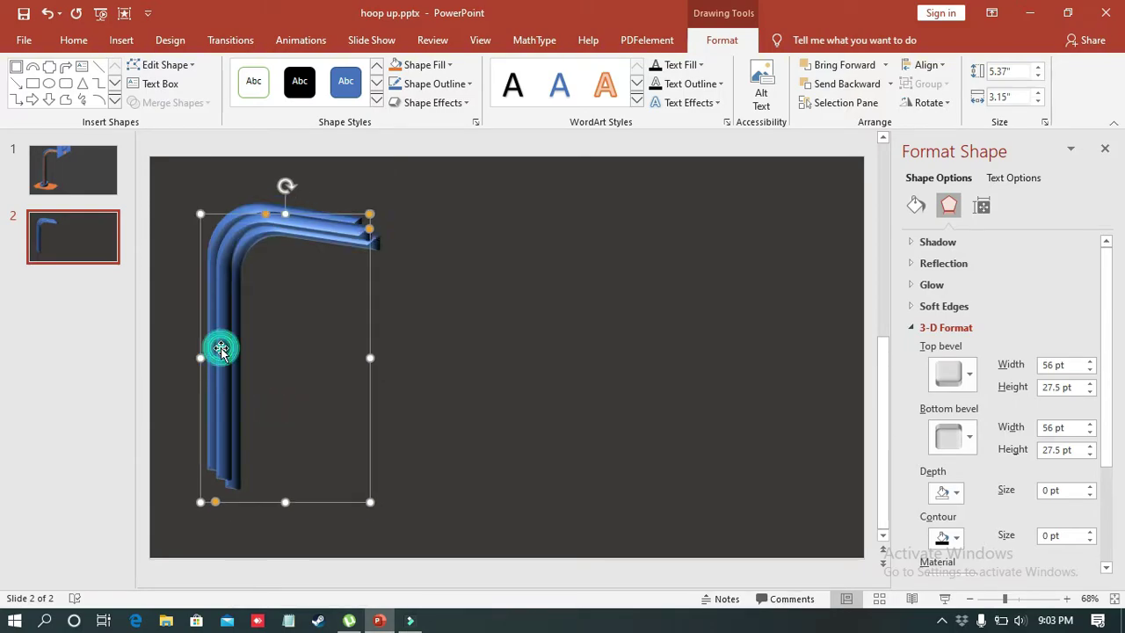
pyautogui.hotkey('ctrl', 'Down')
pyautogui.hotkey('ctrl', 'Down')
pyautogui.hotkey('ctrl', 'Down')
pyautogui.hotkey('ctrl', 'Down')
pyautogui.hotkey('ctrl', 'Down')
pyautogui.hotkey('ctrl', 'Down')
pyautogui.hotkey('ctrl', 'Down')
pyautogui.hotkey('ctrl', 'Down')
pyautogui.hotkey('ctrl', 'Down')
pyautogui.hotkey('ctrl', 'Down')
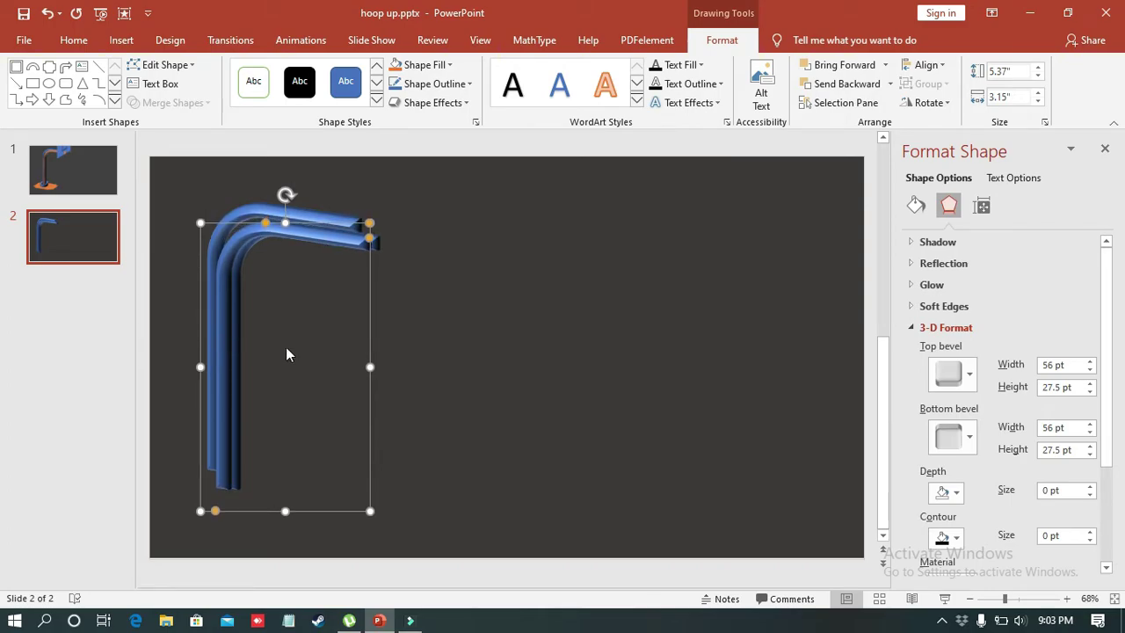
pyautogui.click(246, 213)
pyautogui.hotkey('ctrl', 'Down')
pyautogui.hotkey('ctrl', 'Down')
pyautogui.hotkey('ctrl', 'Down')
pyautogui.hotkey('ctrl', 'Down')
pyautogui.hotkey('ctrl', 'Down')
pyautogui.hotkey('ctrl', 'Down')
pyautogui.hotkey('ctrl', 'Down')
pyautogui.hotkey('ctrl', 'Down')
pyautogui.hotkey('ctrl', 'Down')
pyautogui.hotkey('ctrl', 'Down')
pyautogui.hotkey('ctrl', 'Down')
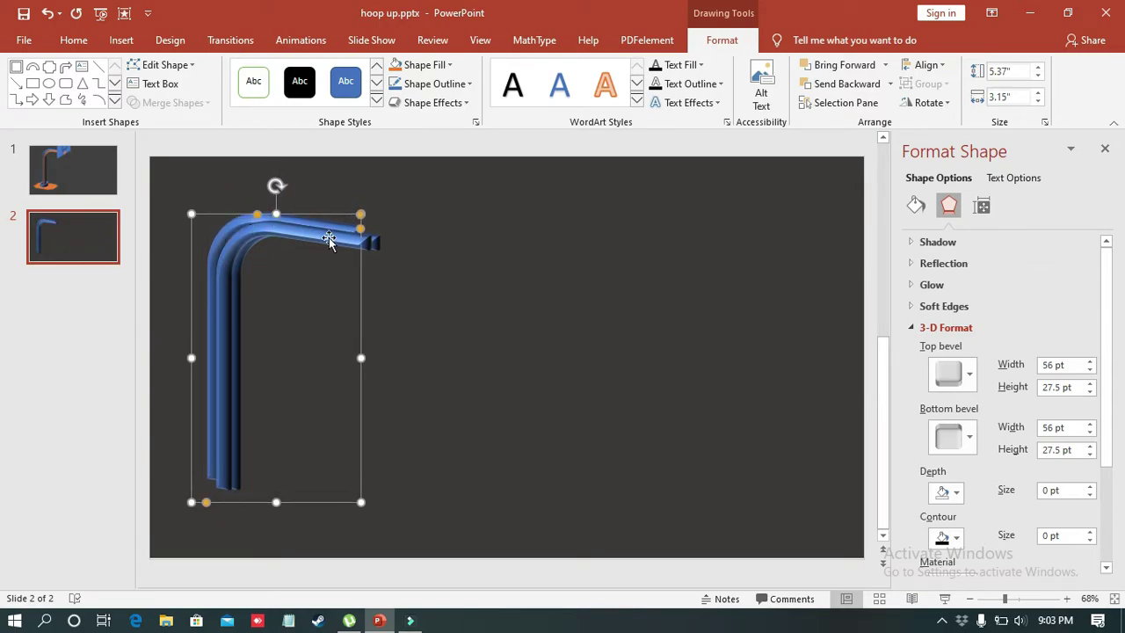
pyautogui.click(447, 304)
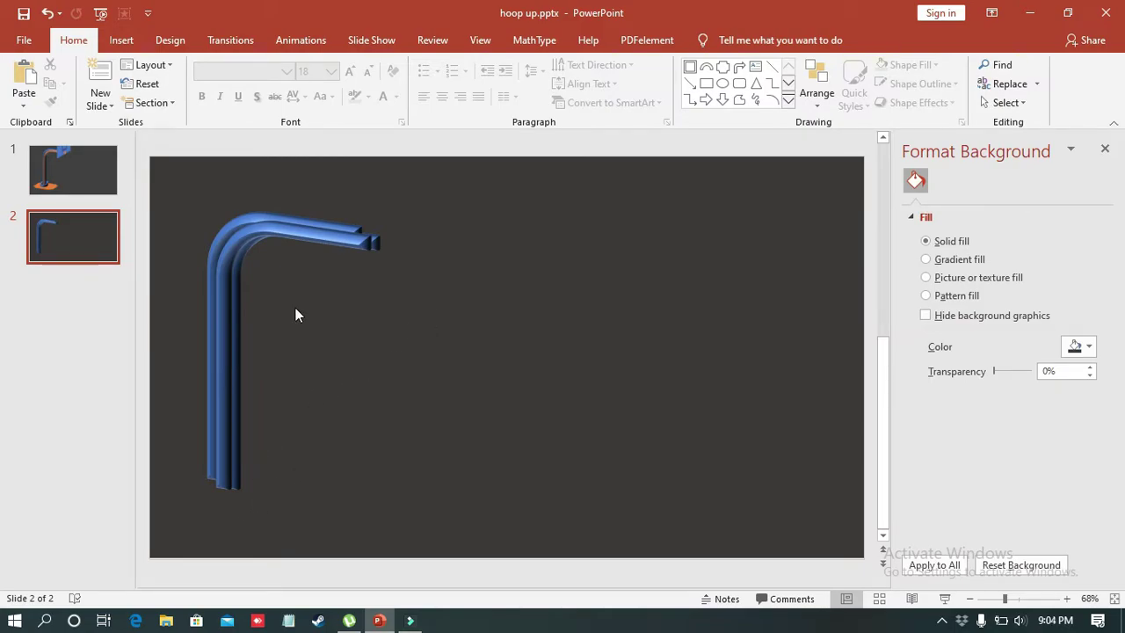
# - Draw a notched-corner rectangle mid-slide and give it a top bevel
pyautogui.click(120, 40)
pyautogui.click(264, 106)
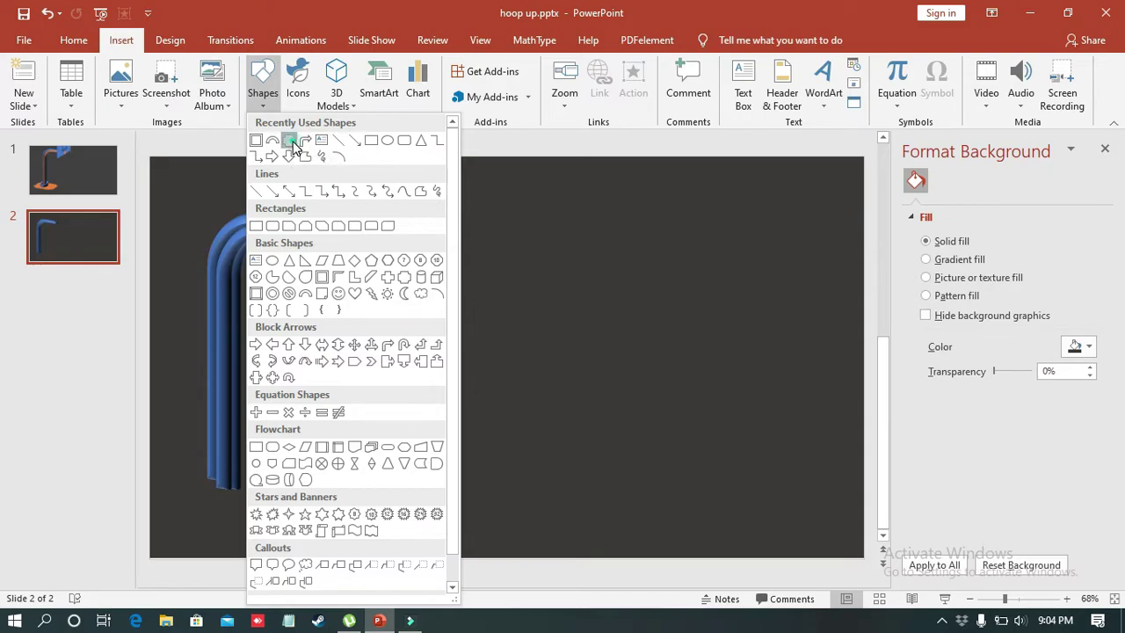
pyautogui.click(290, 141)
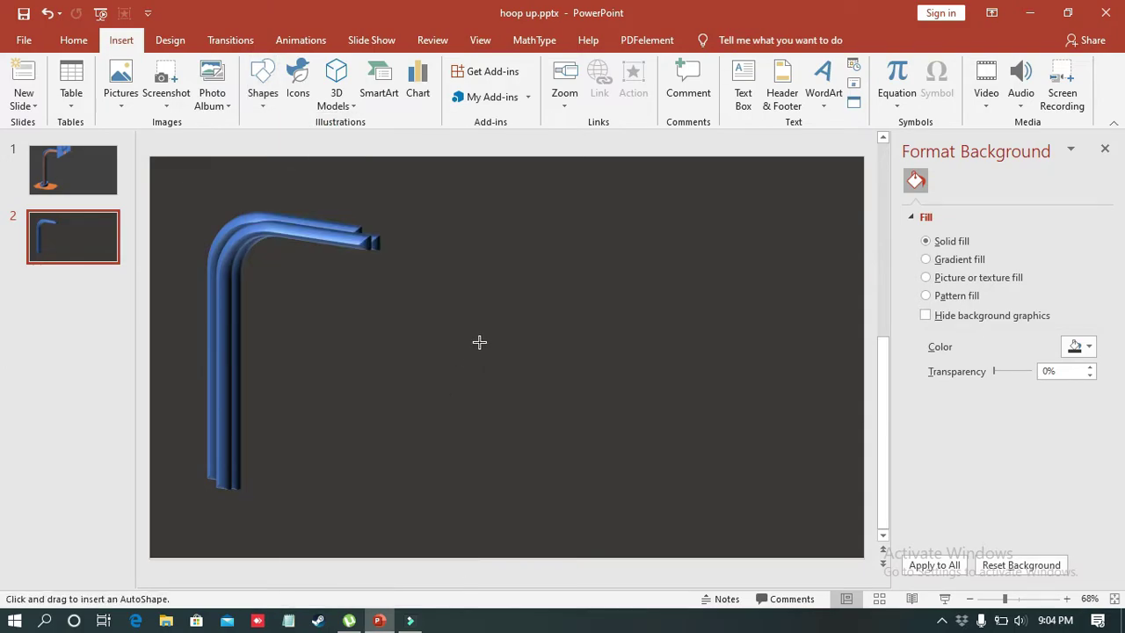
pyautogui.moveTo(480, 342); pyautogui.dragTo(648, 468)
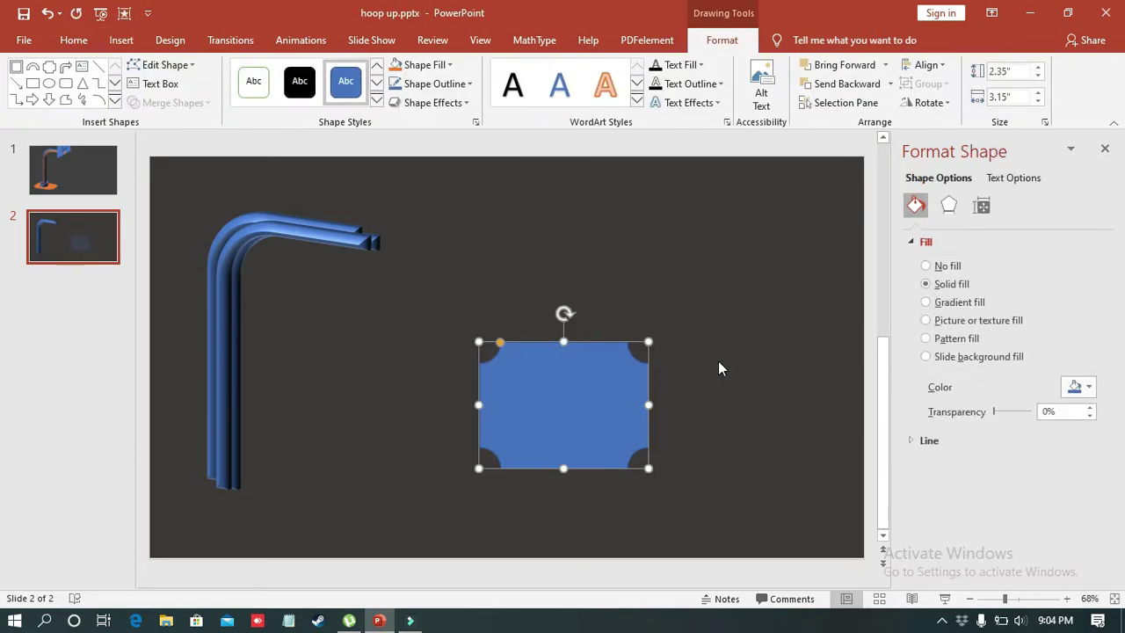
pyautogui.click(949, 208)
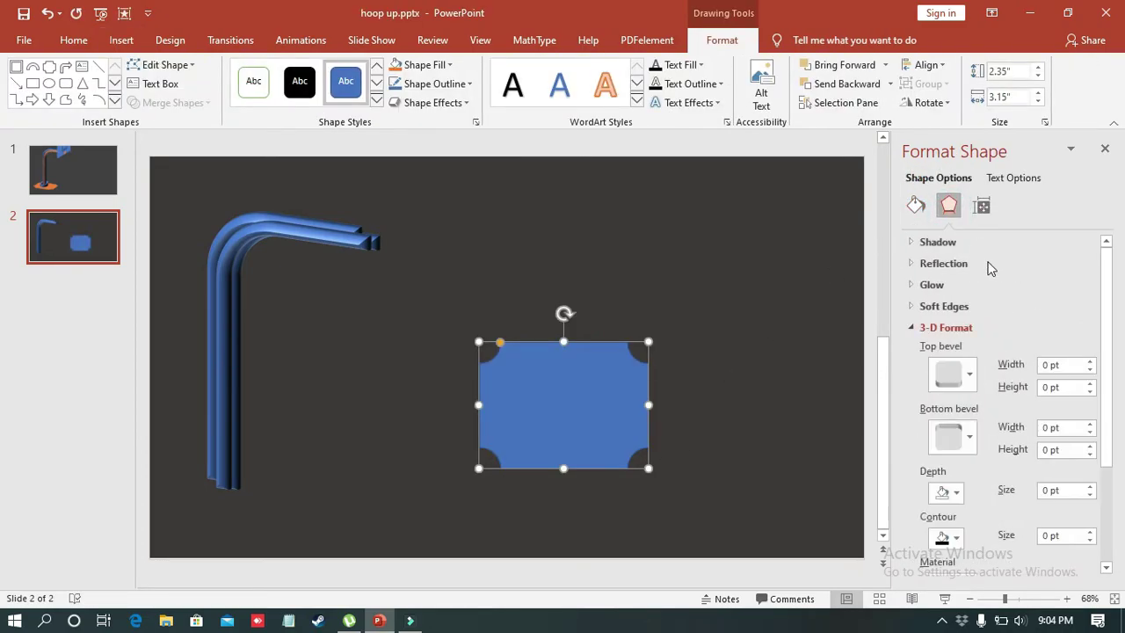
pyautogui.click(1090, 362)
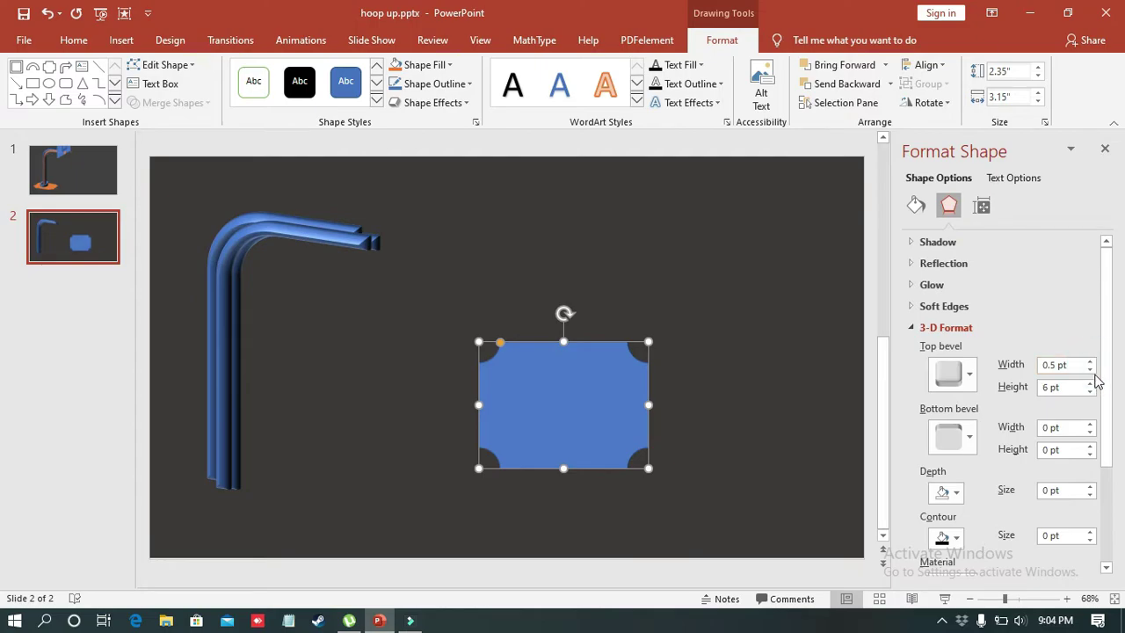
pyautogui.click(1091, 369)
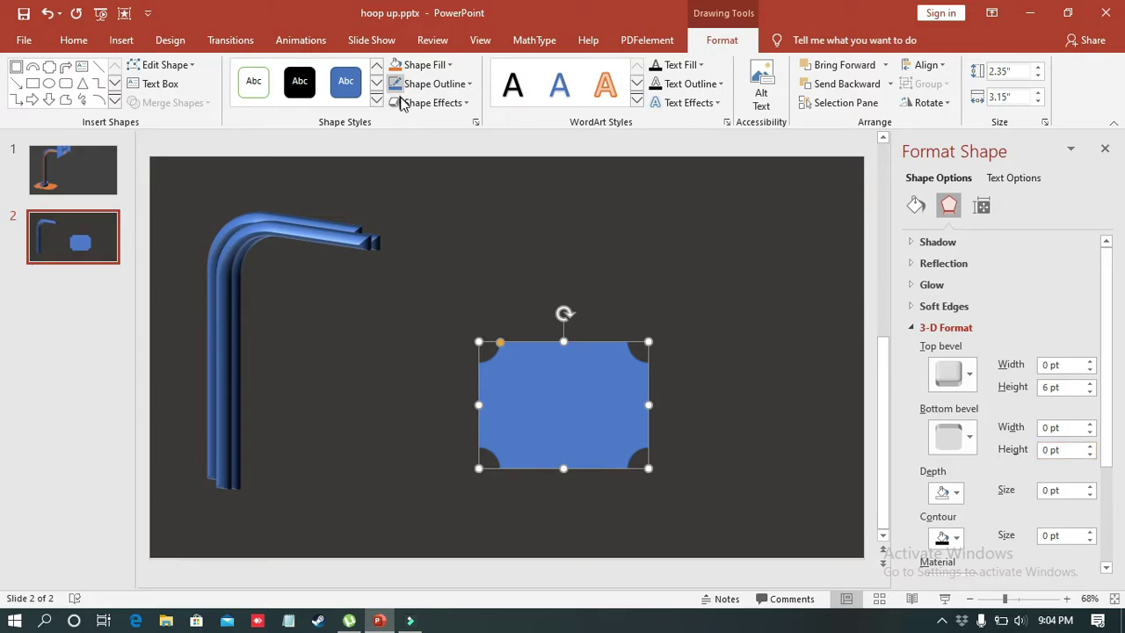
# - Tilt the plate flat with a Parallel 3-D rotation and move it bottom-left under the pole
pyautogui.click(432, 102)
pyautogui.moveTo(438, 357)
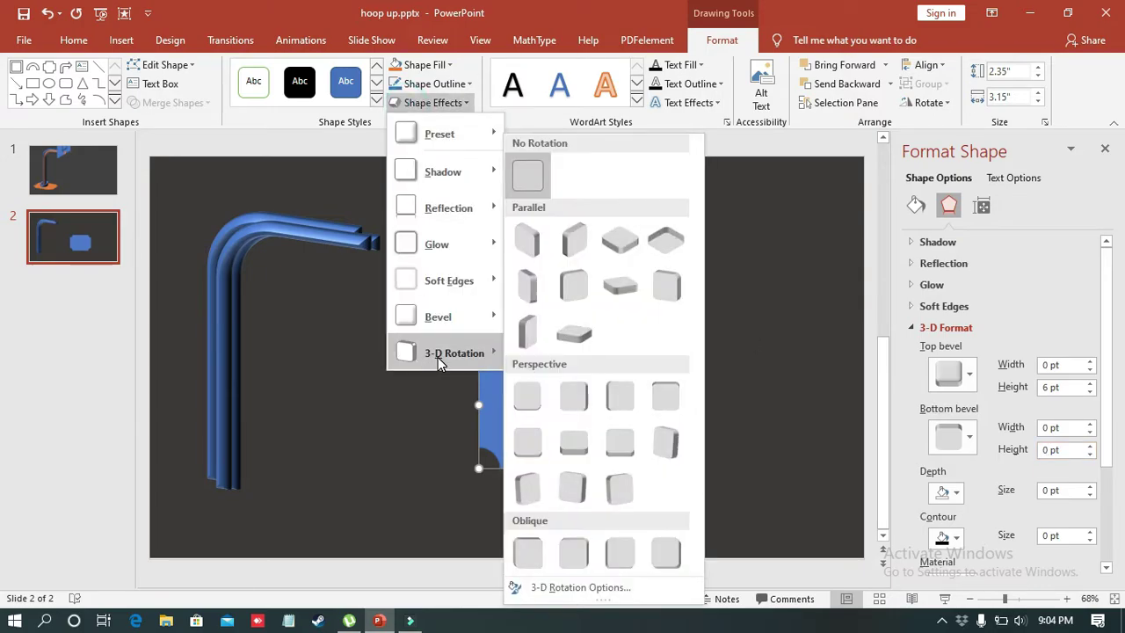
pyautogui.click(574, 332)
pyautogui.moveTo(539, 413); pyautogui.dragTo(204, 524)
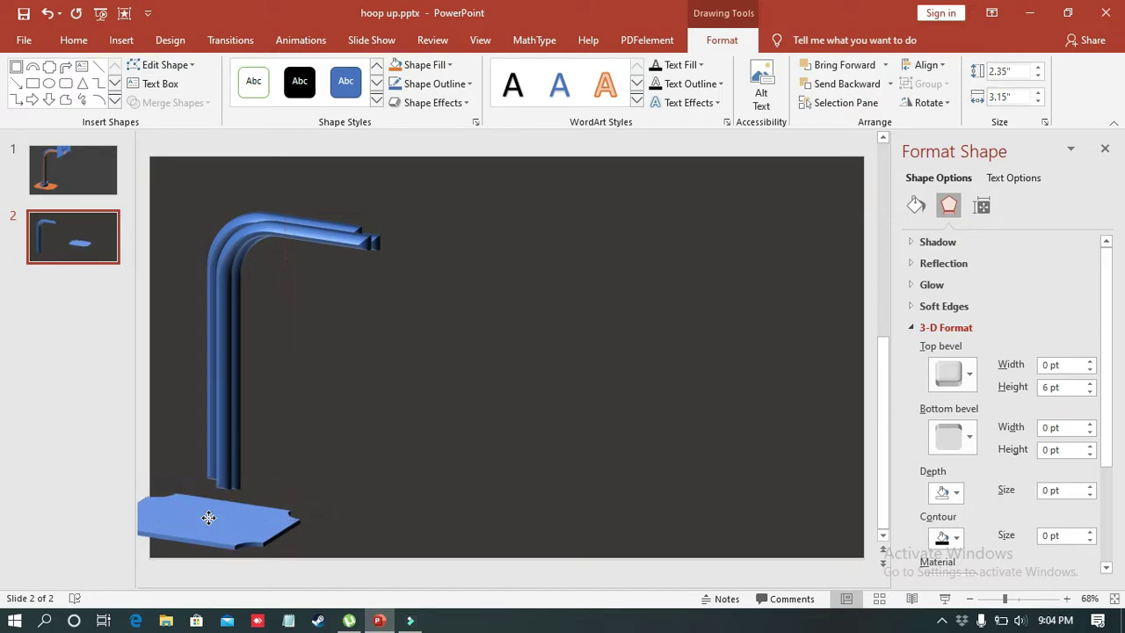
pyautogui.click(473, 404)
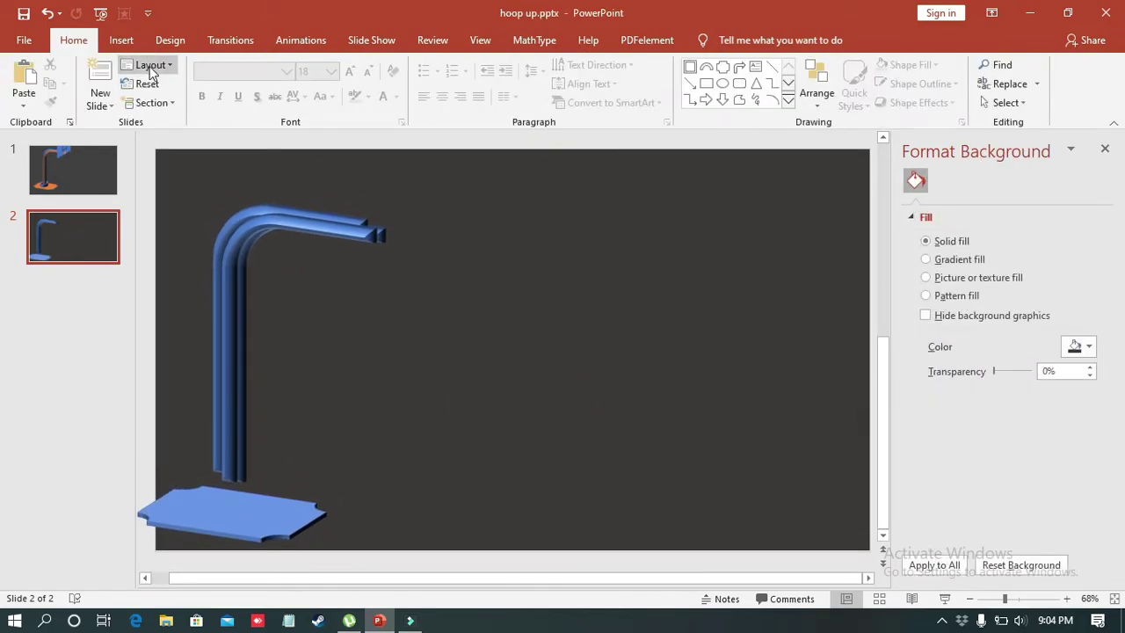
# - Draw a small 1.2" by 0.63" Block Arc in the middle of slide 2
pyautogui.click(128, 42)
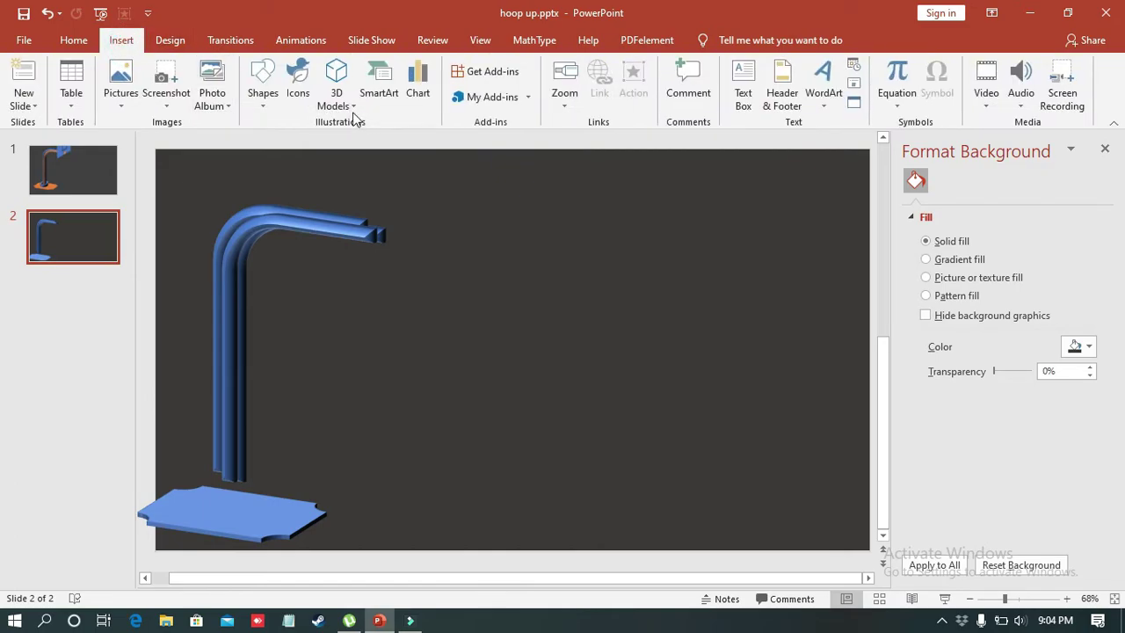
pyautogui.click(267, 97)
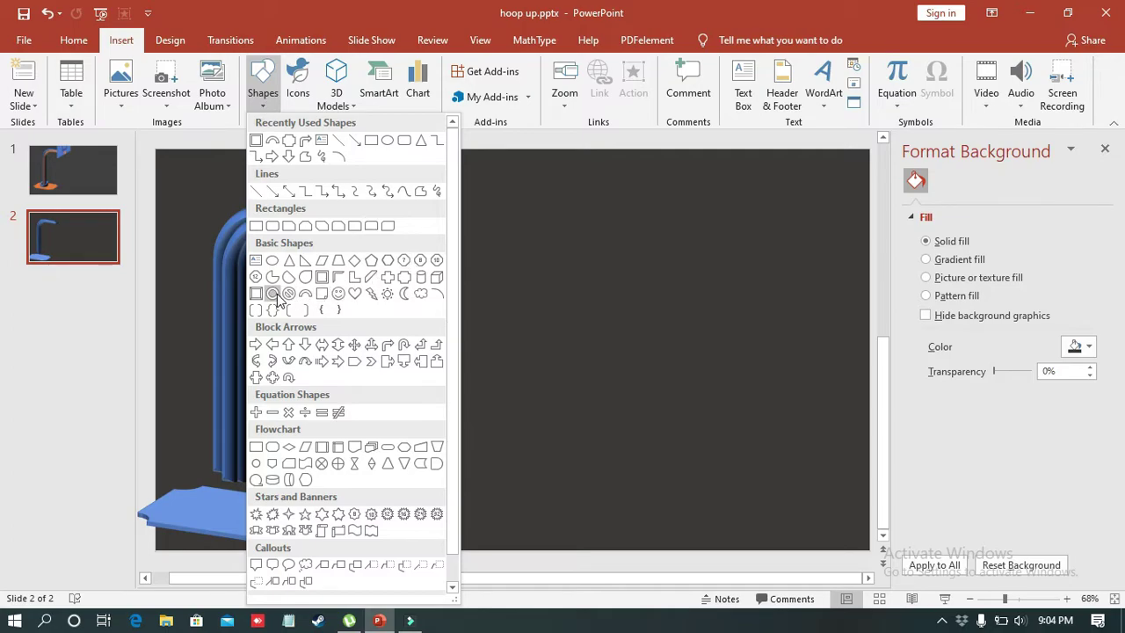
pyautogui.click(304, 294)
pyautogui.moveTo(506, 303)
pyautogui.mouseDown()
pyautogui.moveTo(604, 360)
pyautogui.moveTo(546, 367)
pyautogui.mouseUp()
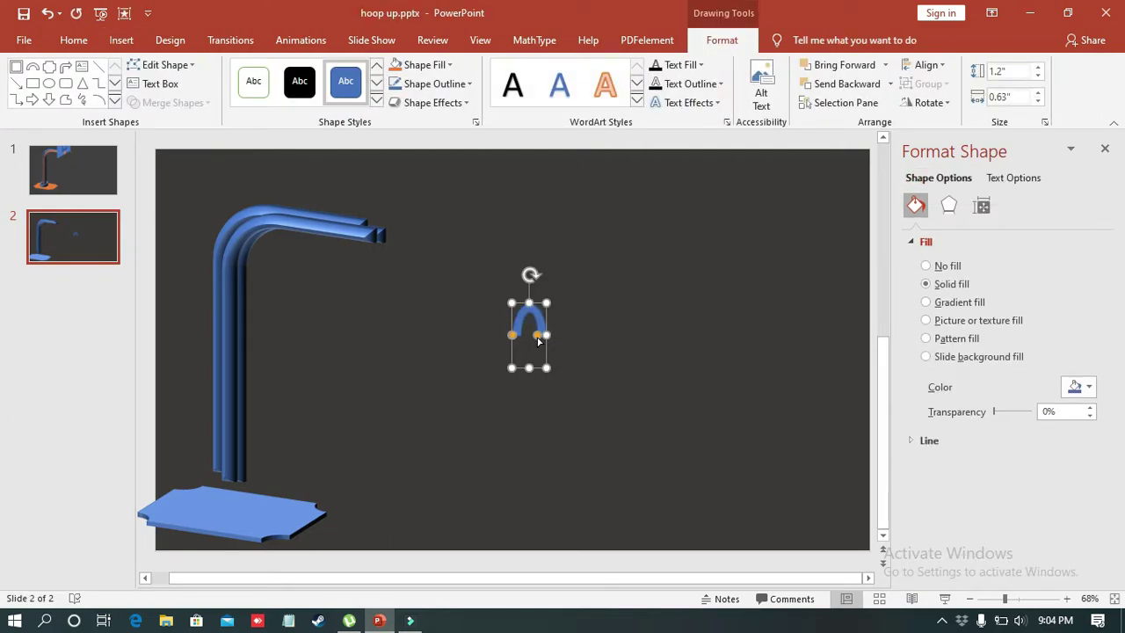
# - Lay the arc flat with a Parallel 3-D rotation and move it beside the pole
pyautogui.click(435, 103)
pyautogui.moveTo(466, 361)
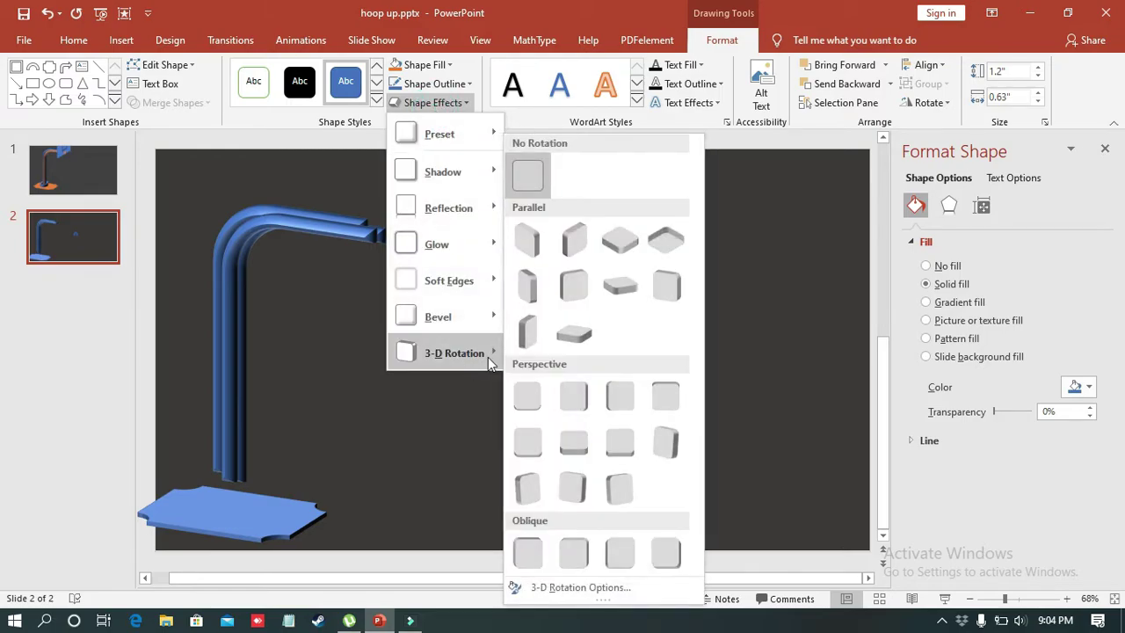
pyautogui.click(576, 338)
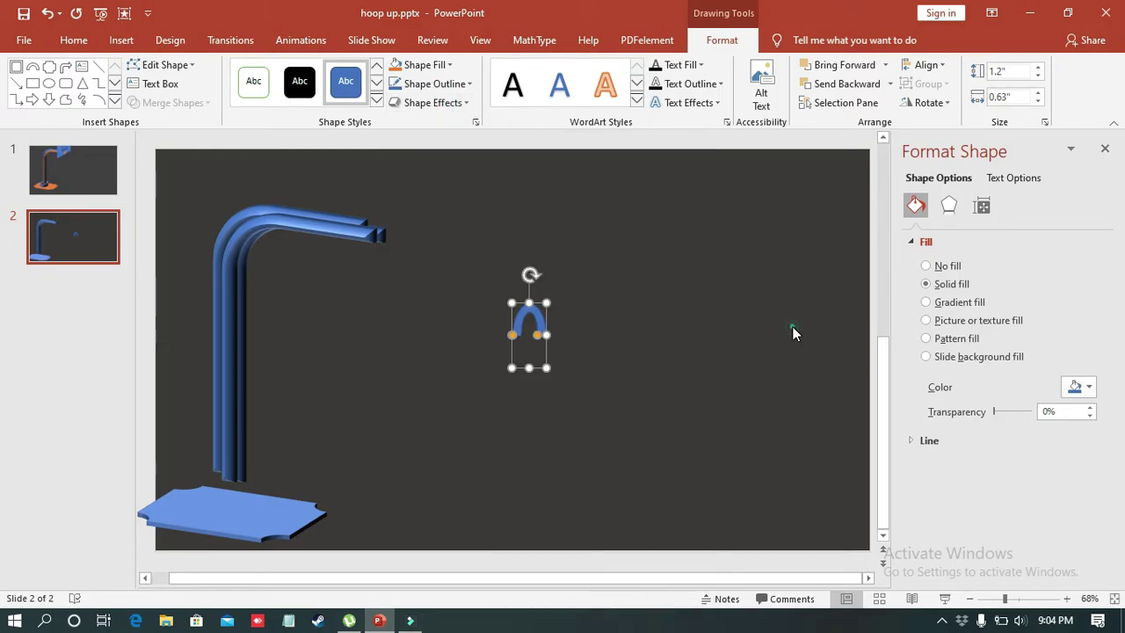
pyautogui.moveTo(531, 318); pyautogui.dragTo(292, 363)
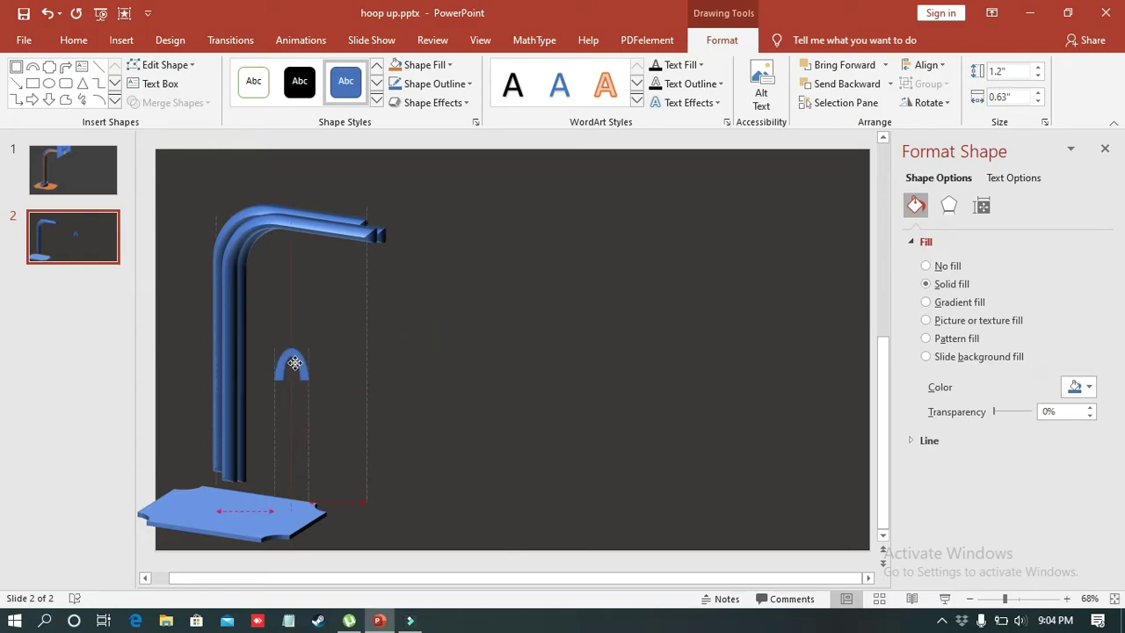
pyautogui.click(466, 103)
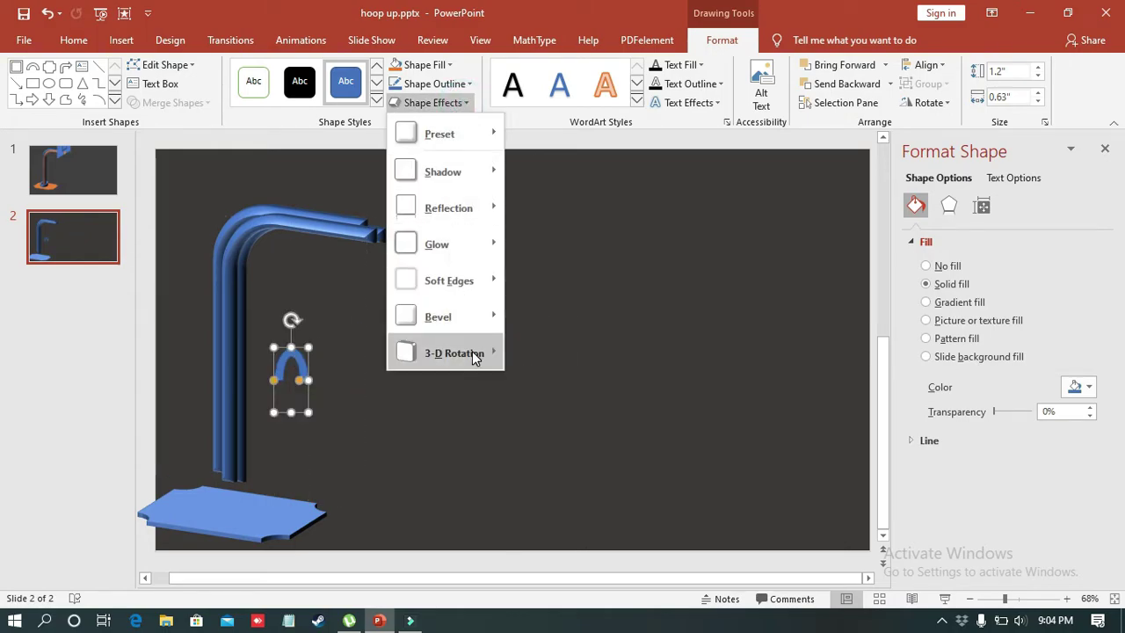
pyautogui.moveTo(472, 351)
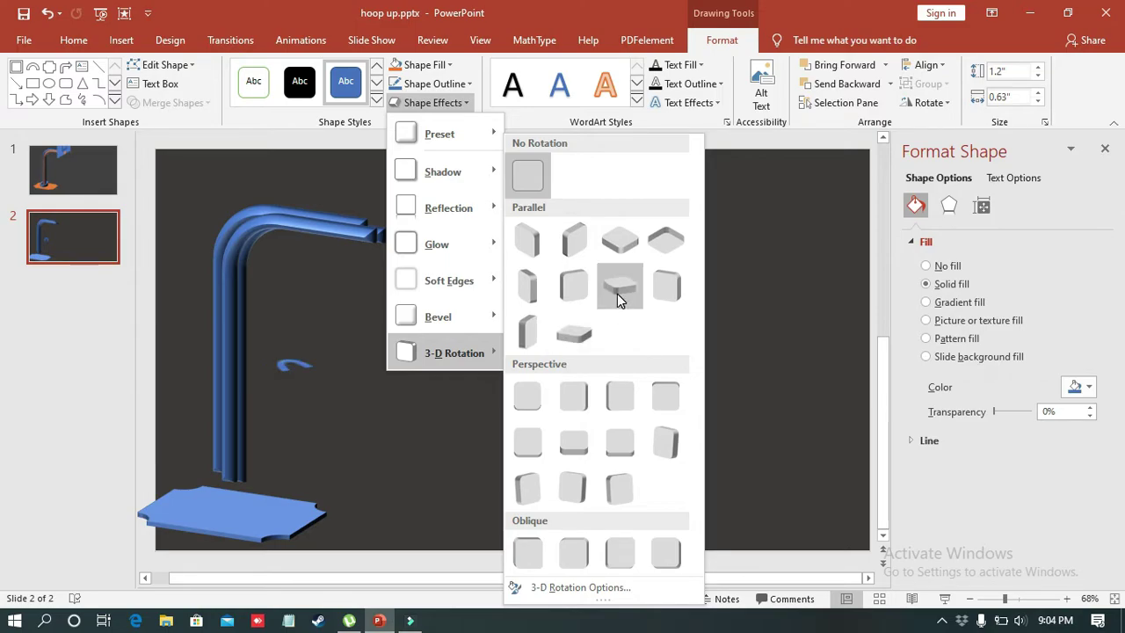
pyautogui.click(574, 333)
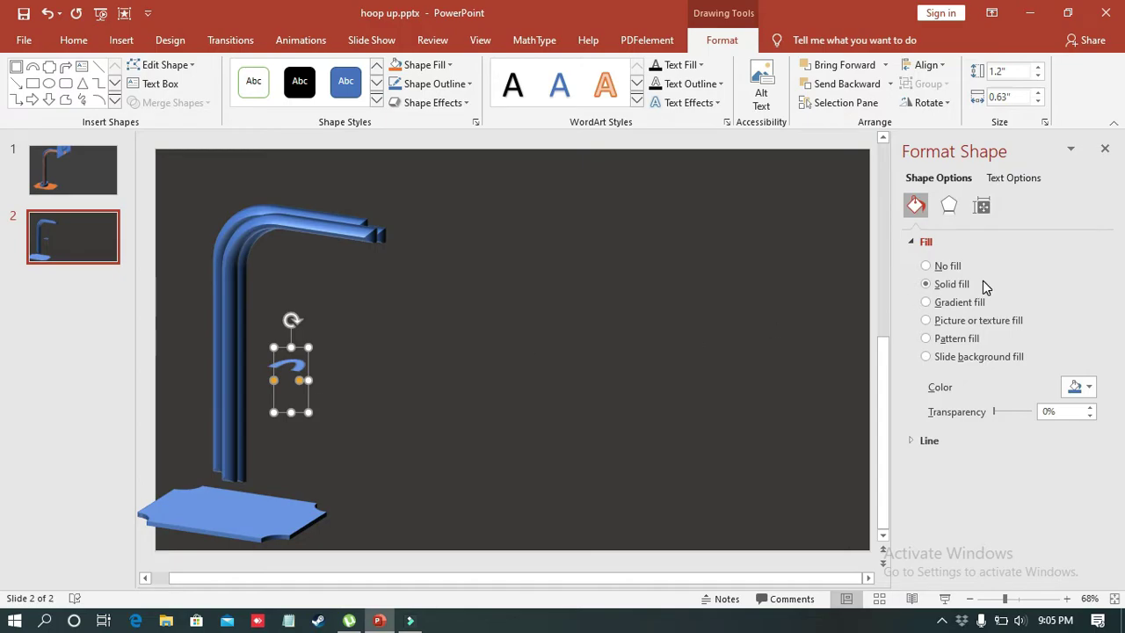
# - Give the arc a 6 pt top bevel and widen it to about 1.14 inches
pyautogui.click(948, 206)
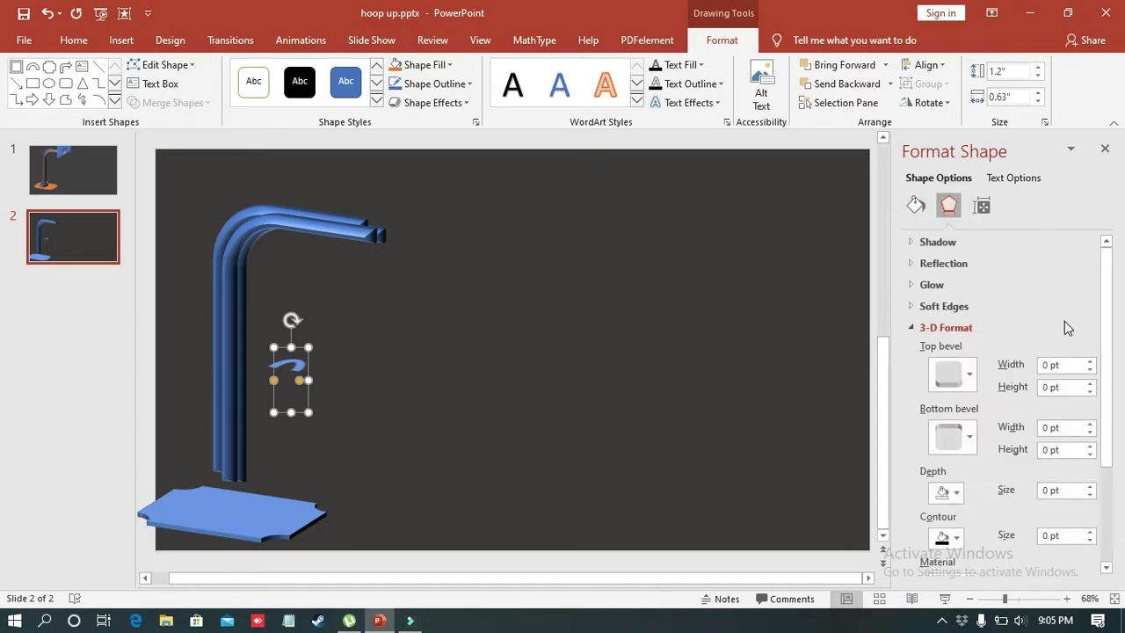
pyautogui.click(1090, 360)
pyautogui.click(1091, 370)
pyautogui.moveTo(308, 380); pyautogui.dragTo(335, 381)
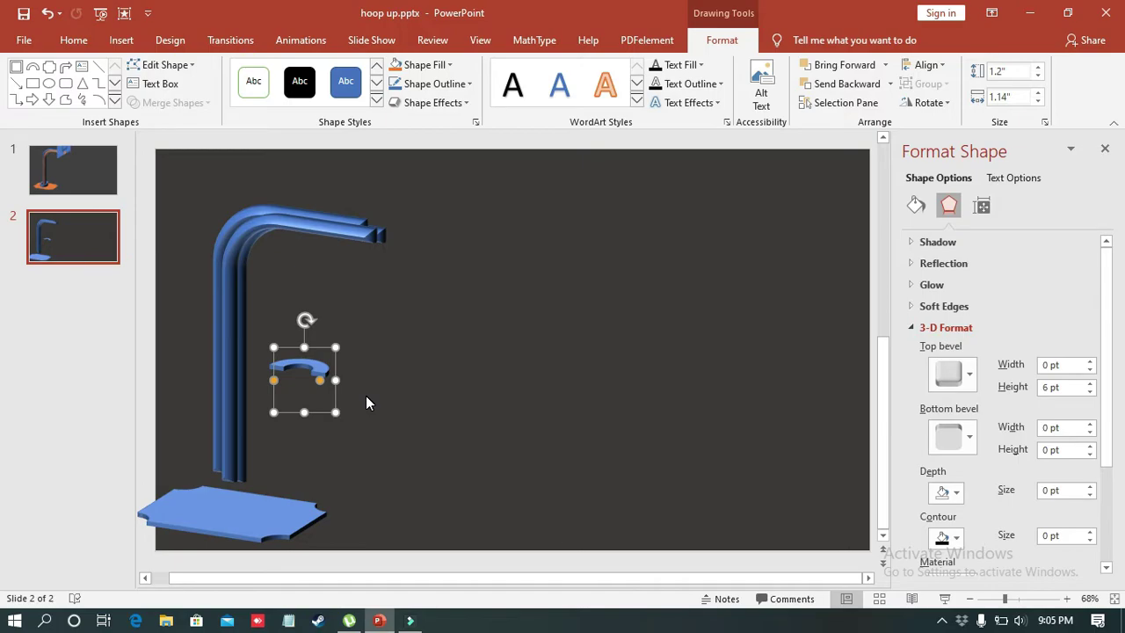
pyautogui.rightClick(316, 364)
pyautogui.click(548, 323)
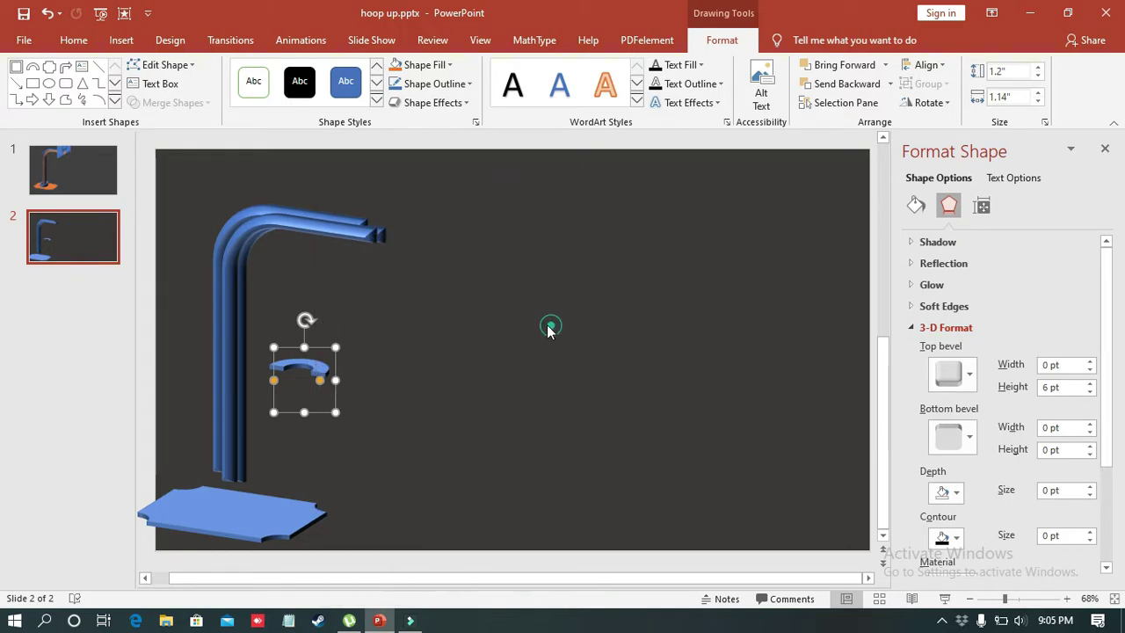
# - Duplicate the arc and flip the copy vertically, then undo both changes
pyautogui.hotkey('ctrl', 'd')
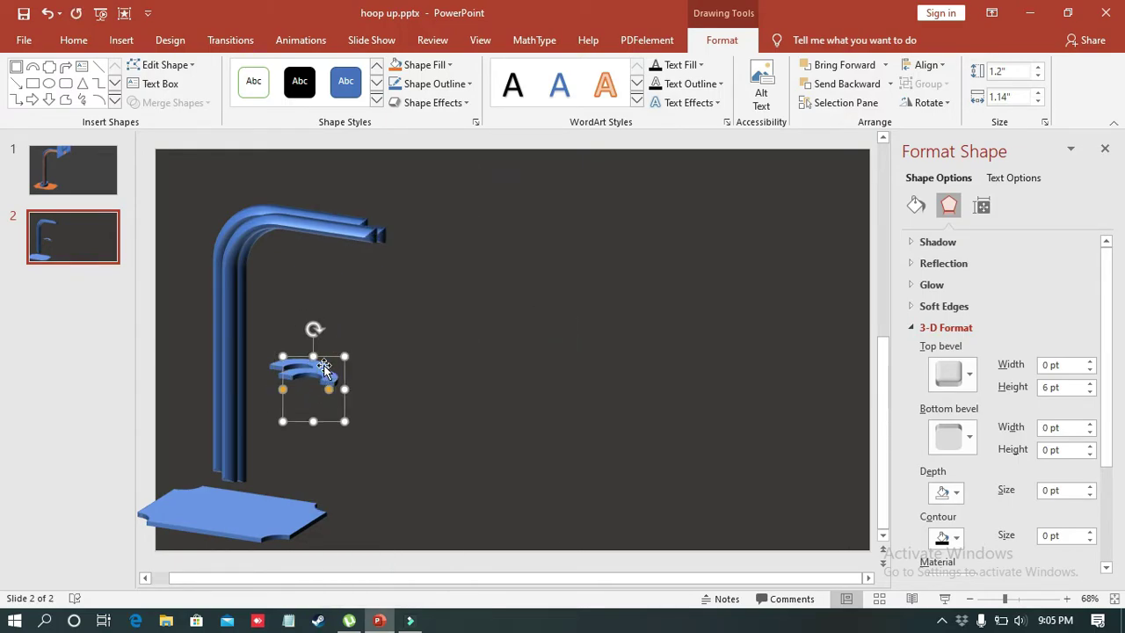
pyautogui.click(926, 104)
pyautogui.click(955, 162)
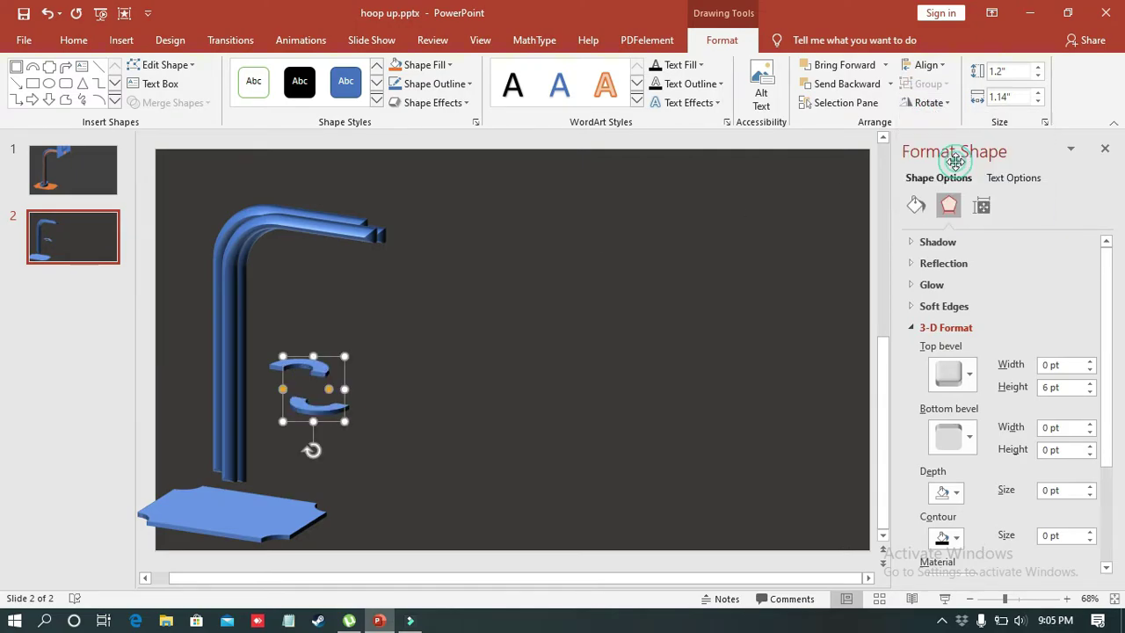
pyautogui.click(318, 416)
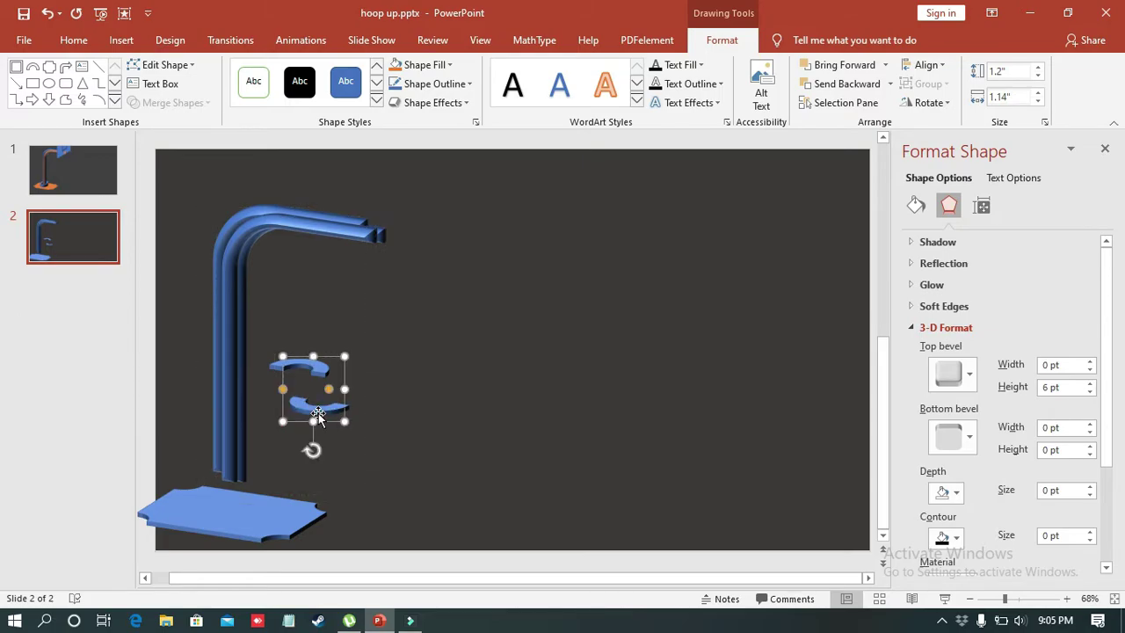
pyautogui.click(47, 14)
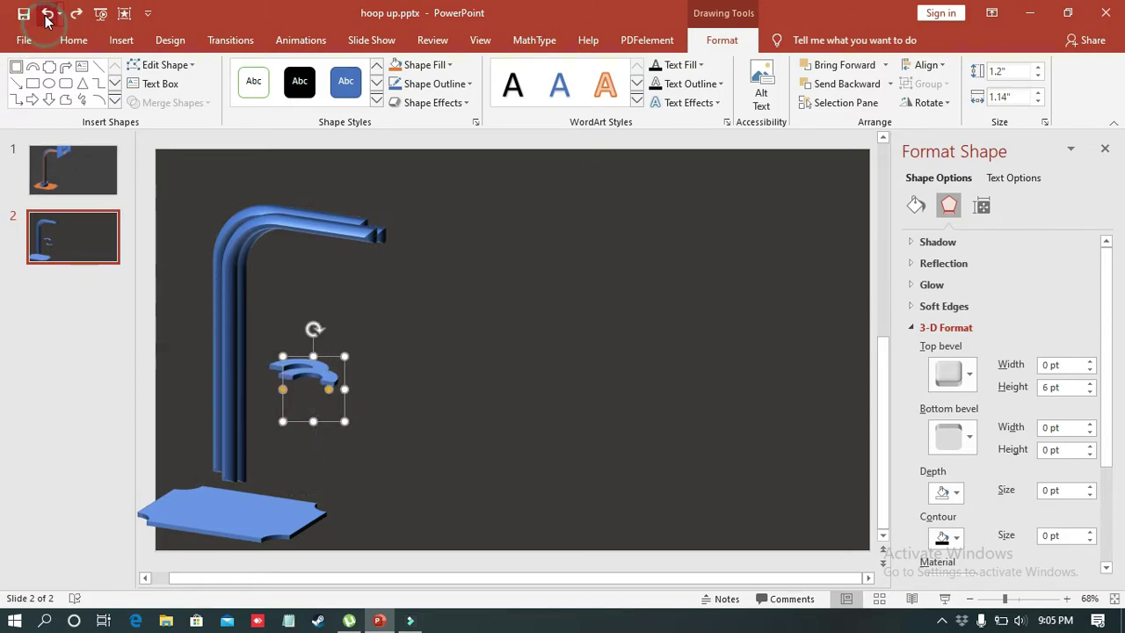
pyautogui.click(48, 14)
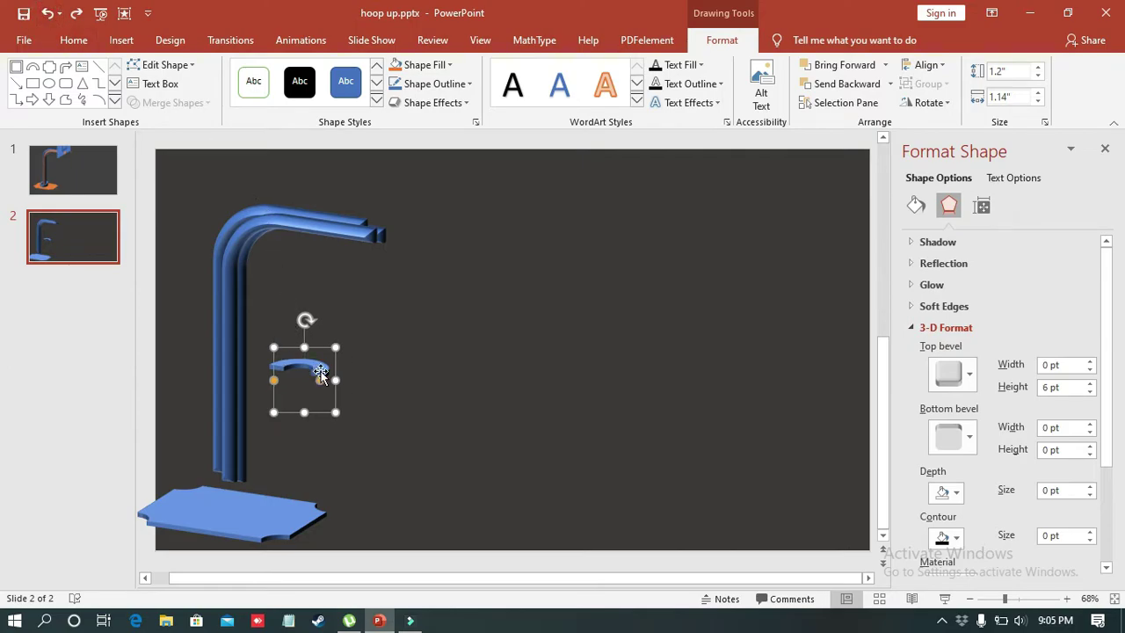
# - Raise the arc's top bevel height to 21 pt and widen it slightly
pyautogui.click(1089, 383)
pyautogui.click(1090, 383)
pyautogui.click(1089, 383)
pyautogui.click(1089, 384)
pyautogui.click(1089, 383)
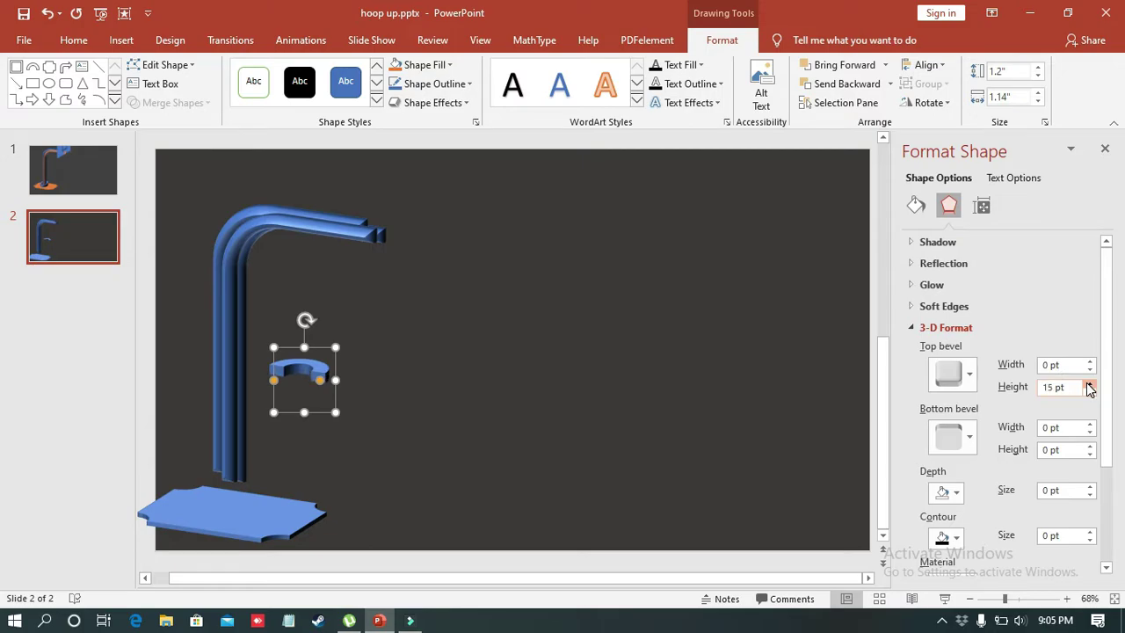
pyautogui.click(1089, 384)
pyautogui.click(1090, 384)
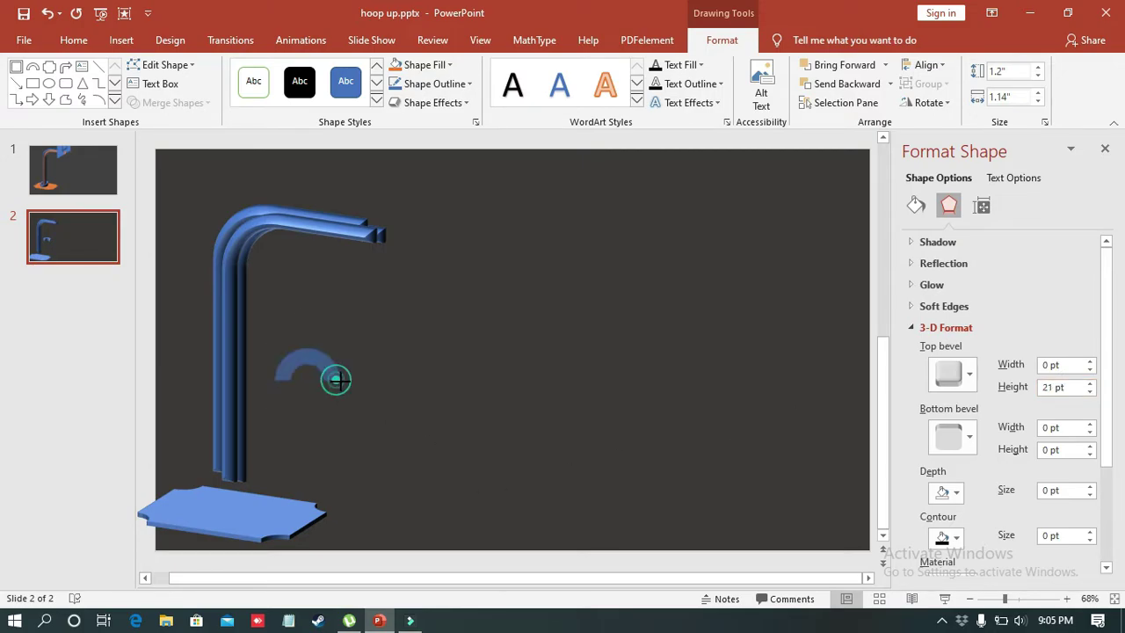
pyautogui.moveTo(335, 376); pyautogui.dragTo(339, 386)
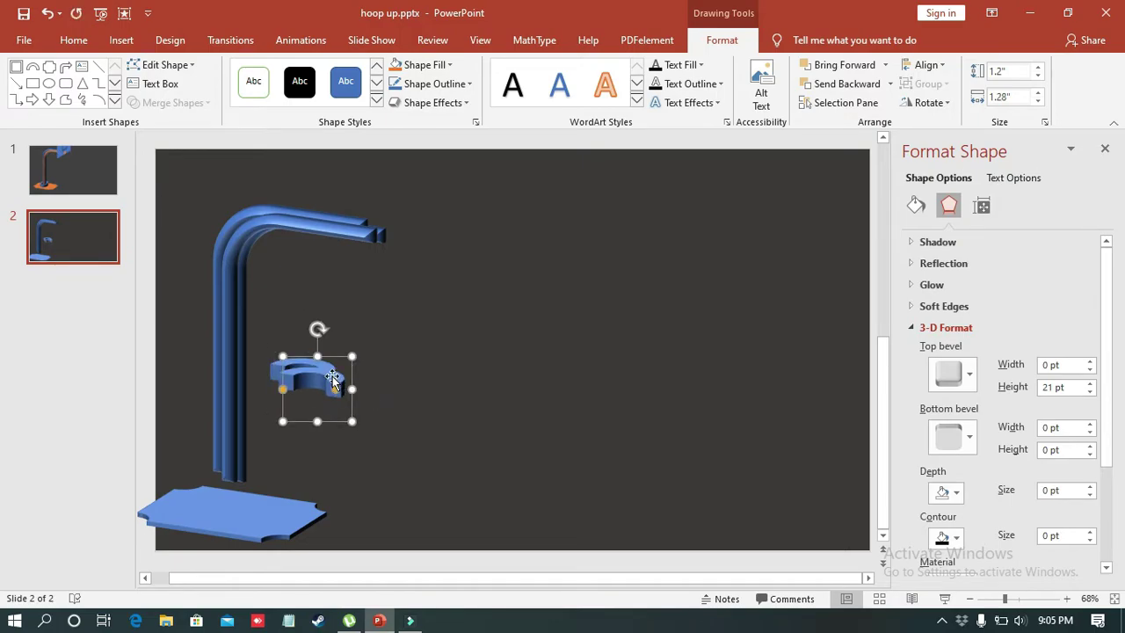
# - Flip the copied arc vertically to form the ring's lower half
pyautogui.click(929, 103)
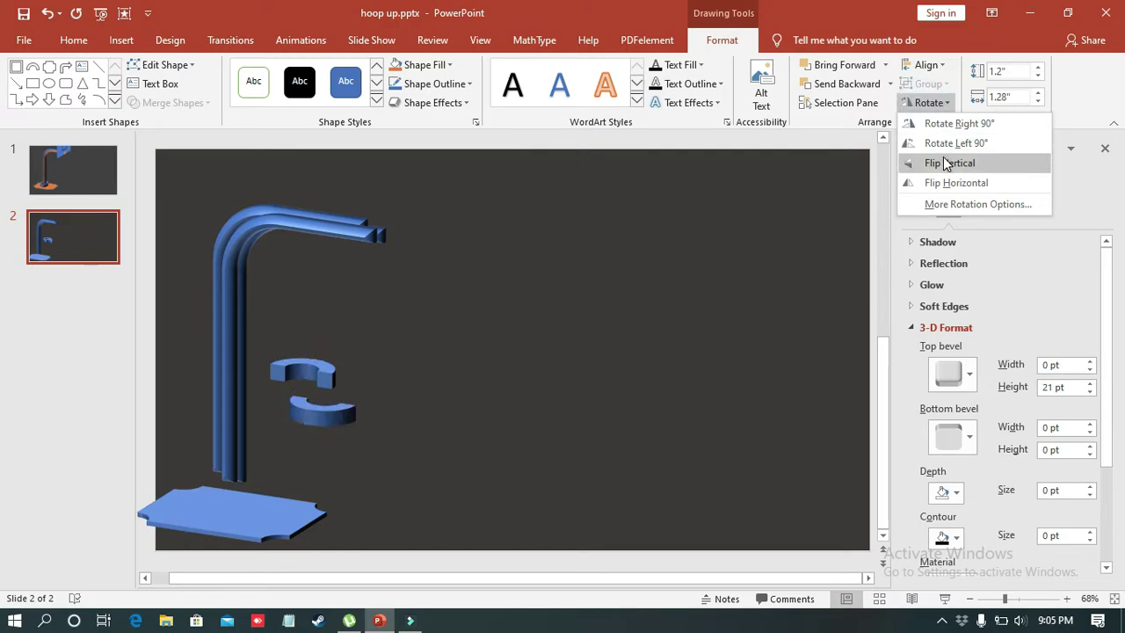
pyautogui.click(945, 163)
pyautogui.click(328, 409)
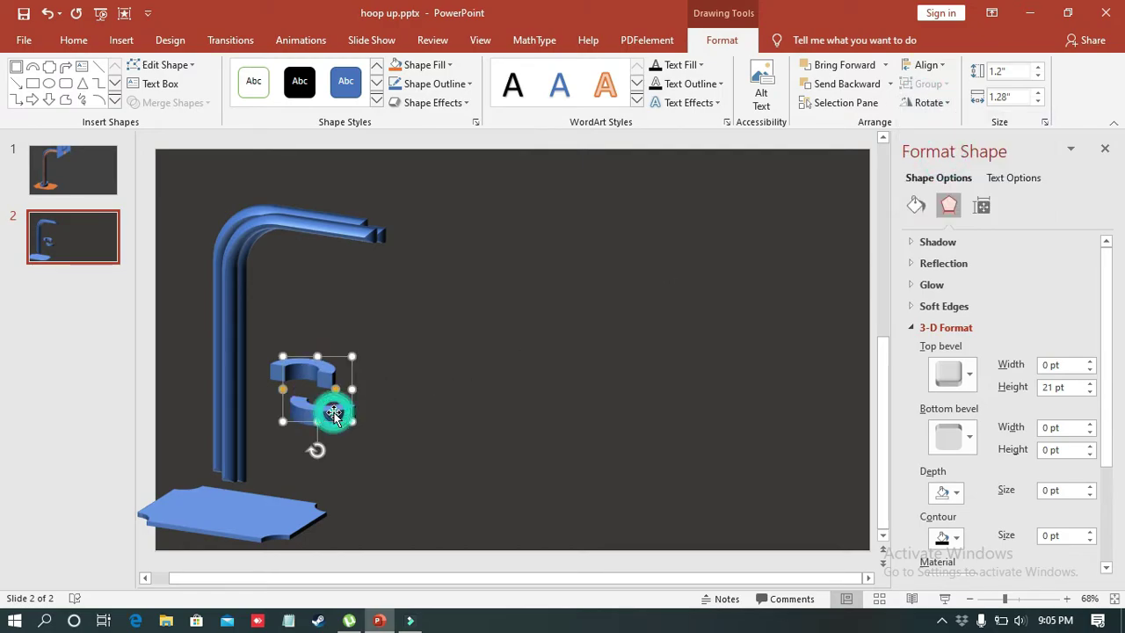
# - Move both arc halves onto the base plate at the pole's foot and send one to back
pyautogui.moveTo(309, 410); pyautogui.dragTo(223, 482)
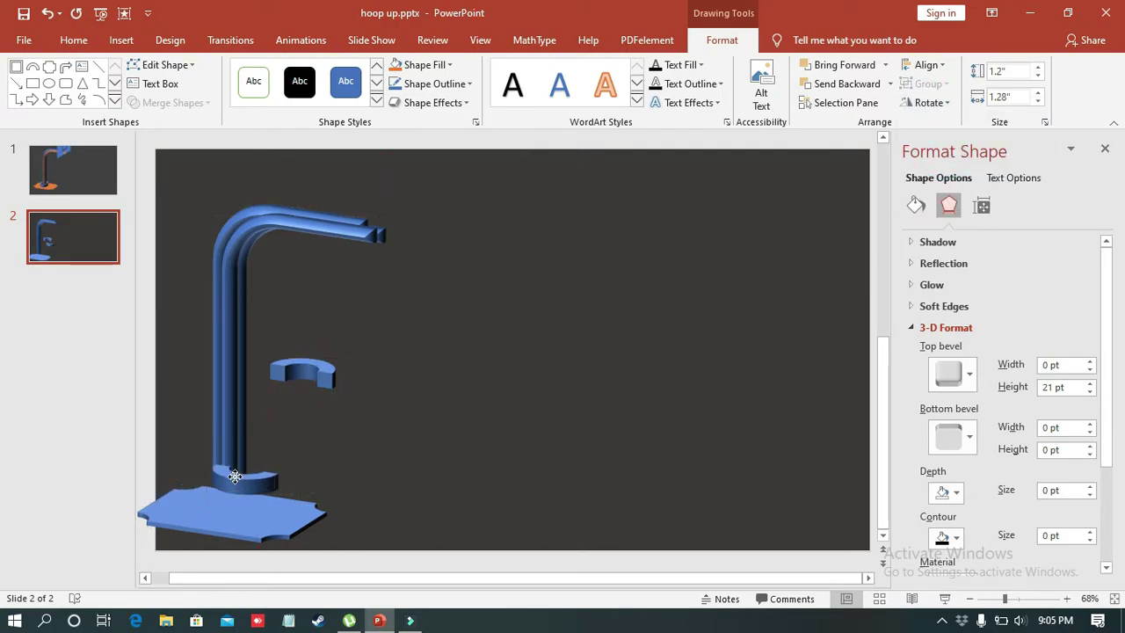
pyautogui.moveTo(224, 482); pyautogui.dragTo(224, 477)
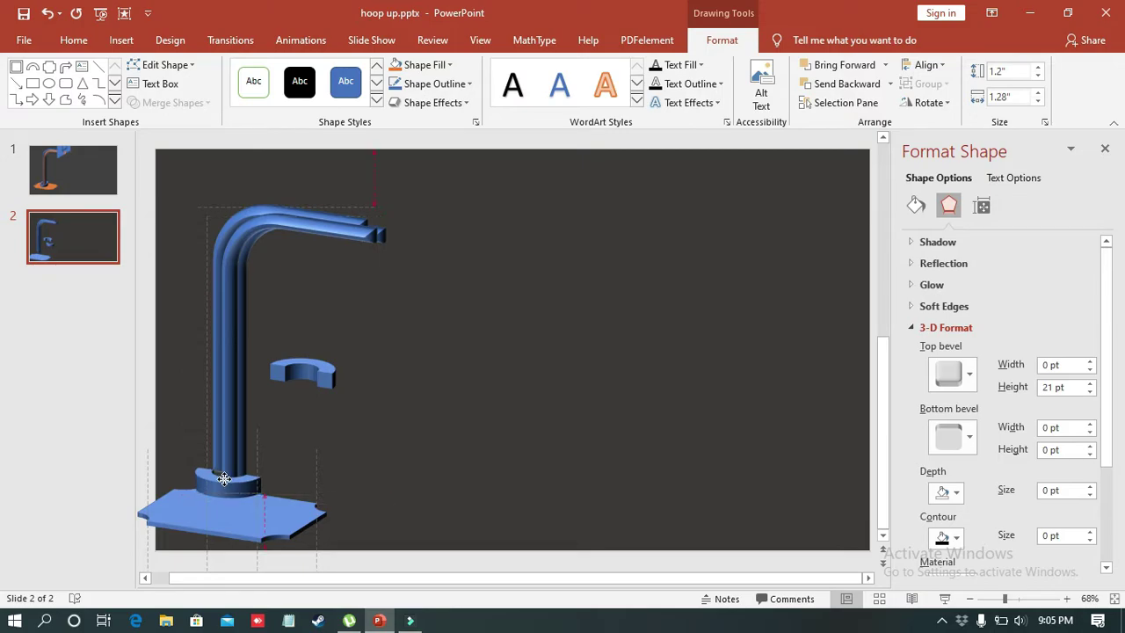
pyautogui.moveTo(224, 477); pyautogui.dragTo(223, 499)
pyautogui.moveTo(318, 382); pyautogui.dragTo(261, 501)
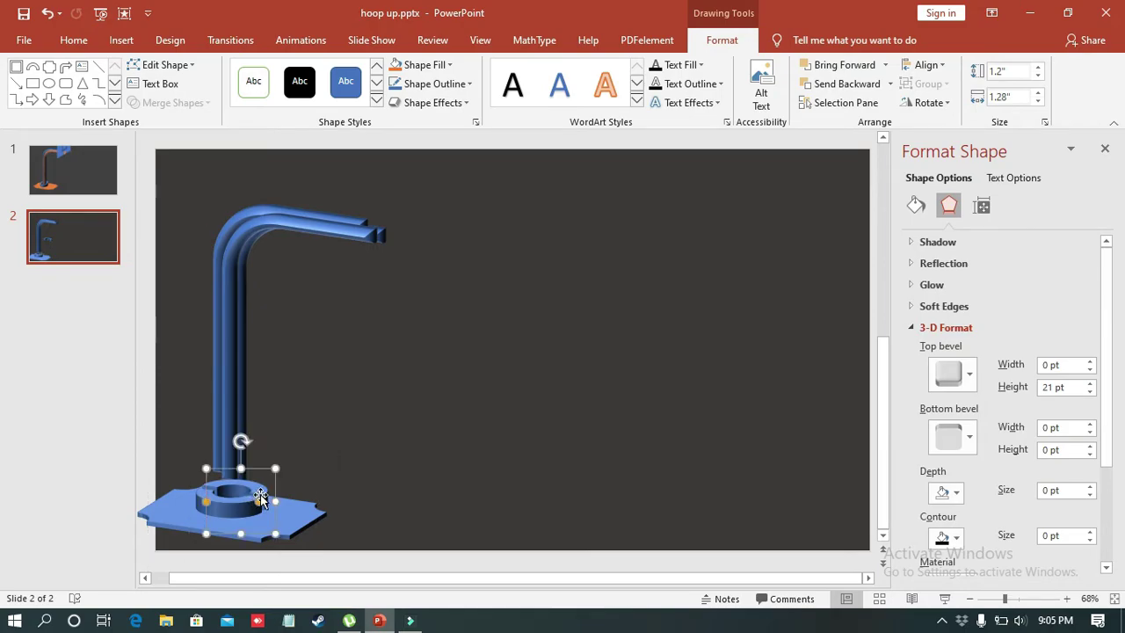
pyautogui.rightClick(262, 502)
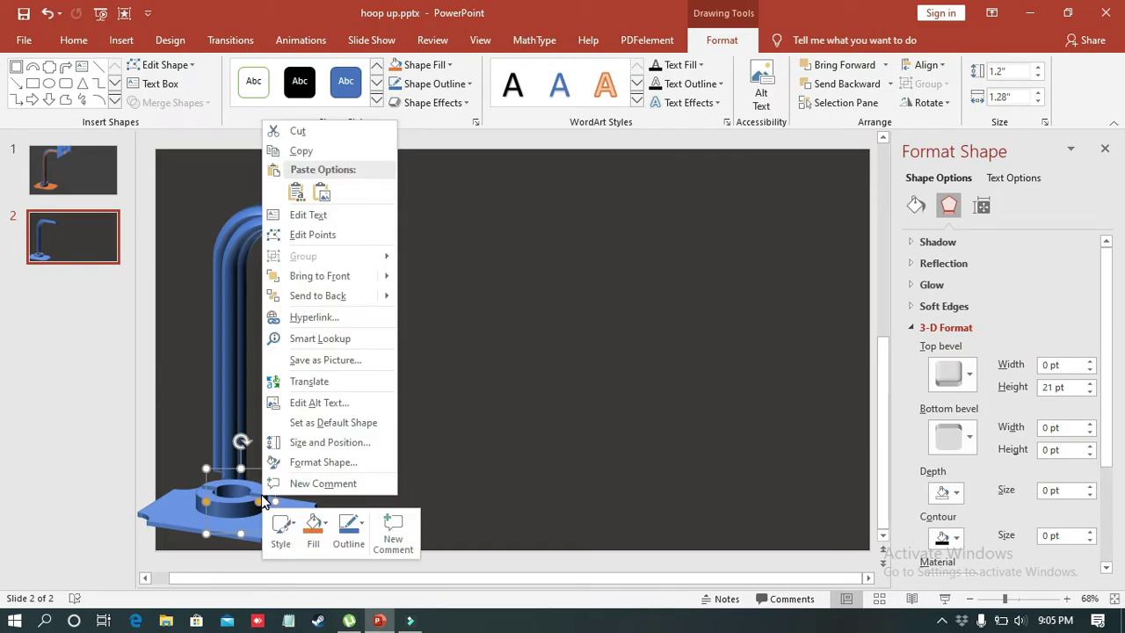
pyautogui.click(344, 296)
pyautogui.click(301, 515)
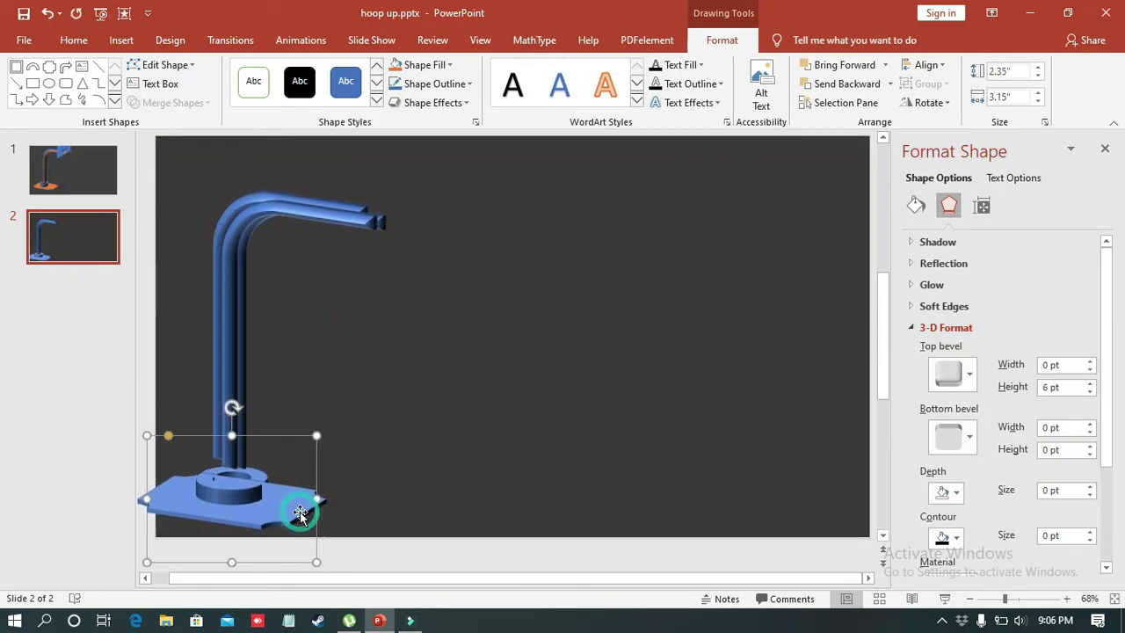
# - Bring the base plate to the front of the stack
pyautogui.rightClick(299, 512)
pyautogui.click(355, 297)
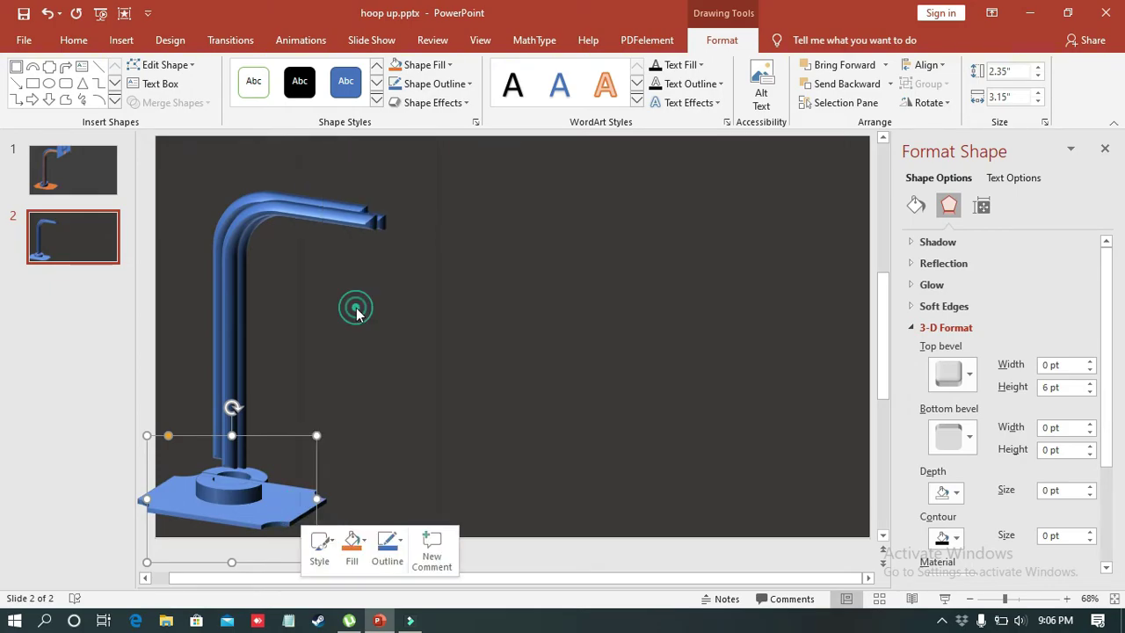
pyautogui.click(237, 315)
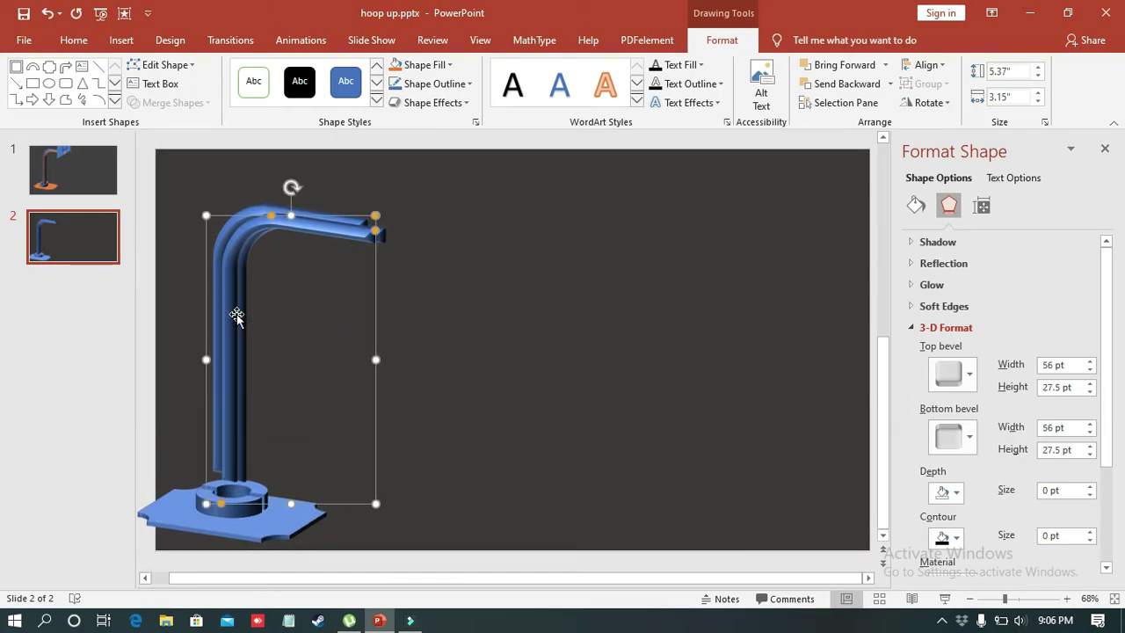
pyautogui.hotkey('ctrl', 'a')
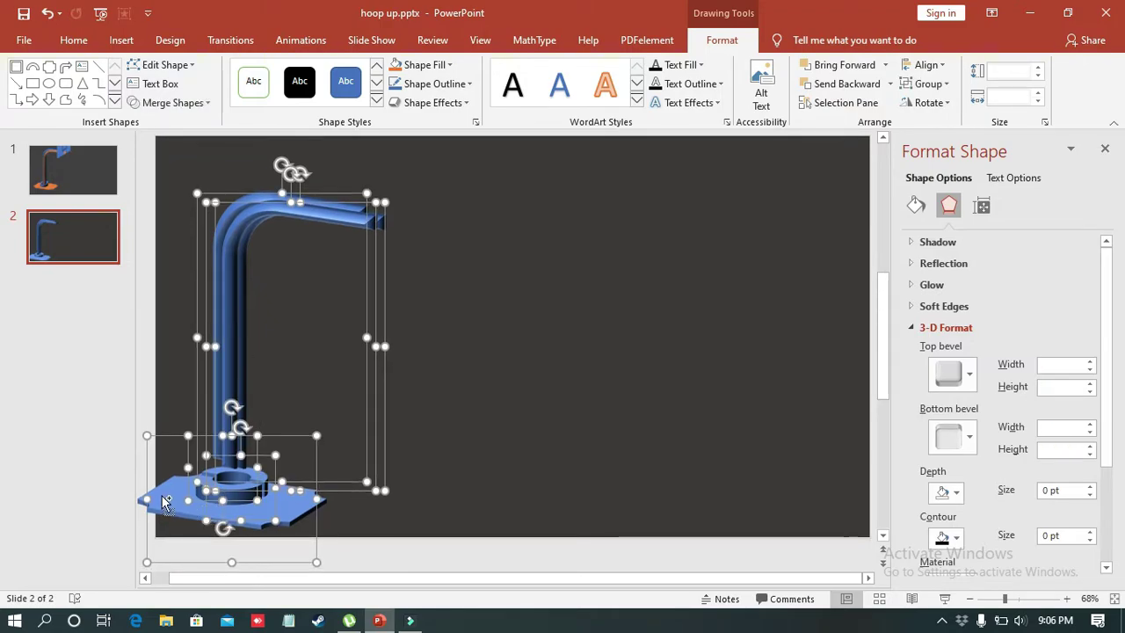
pyautogui.keyDown('shift'); pyautogui.click(160, 501); pyautogui.keyUp('shift')
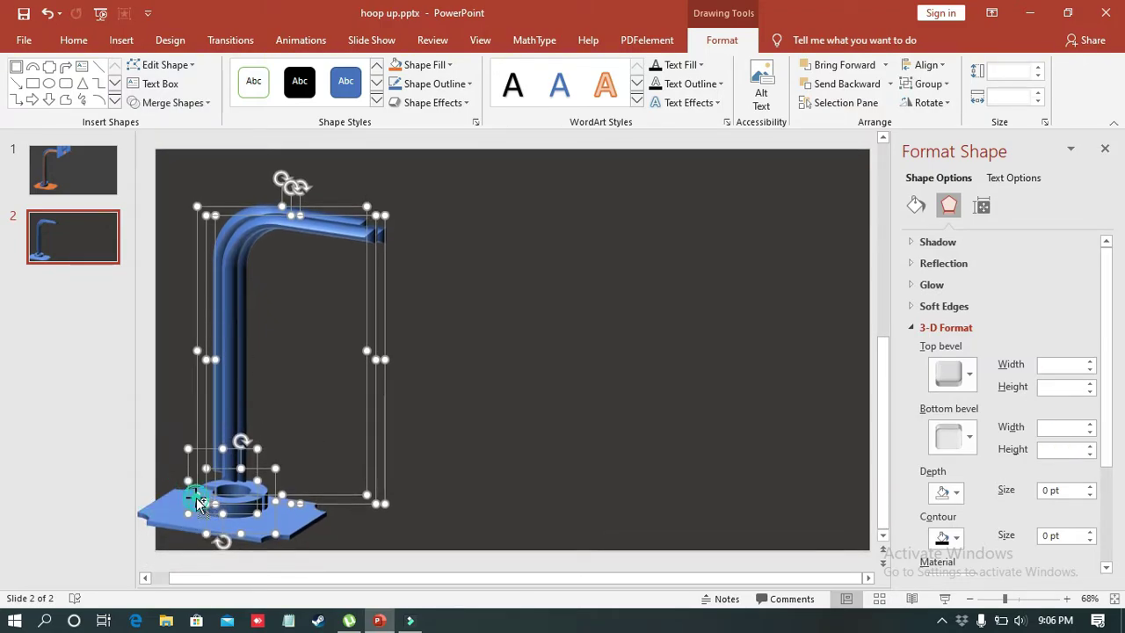
pyautogui.click(682, 378)
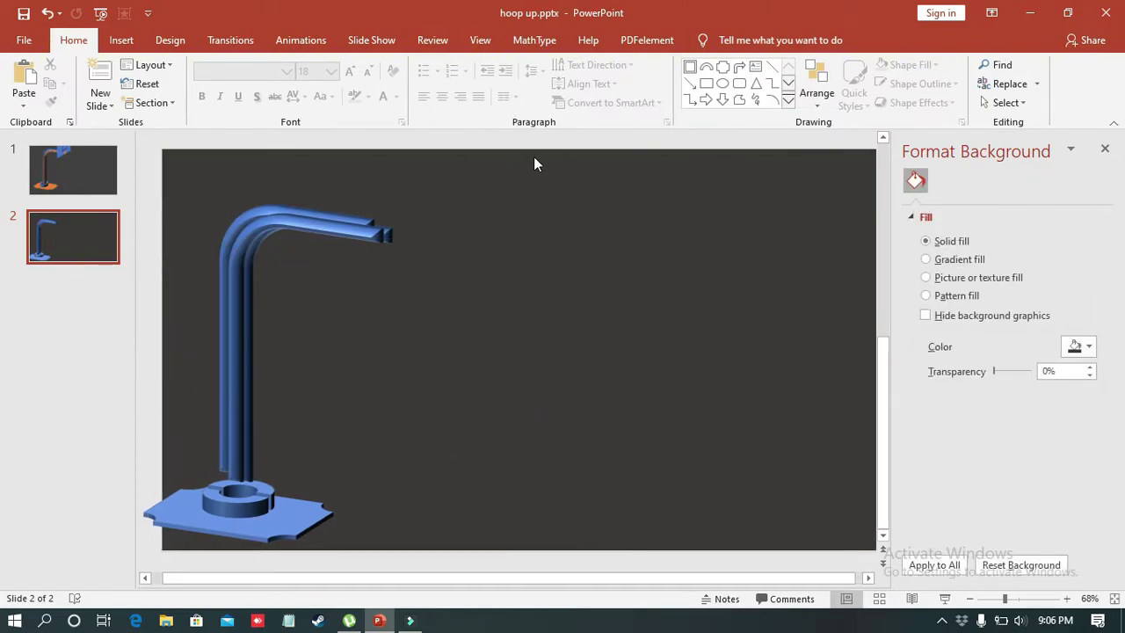
# - Select the pole and its ring collar and group them into one object
pyautogui.moveTo(529, 162); pyautogui.dragTo(129, 479)
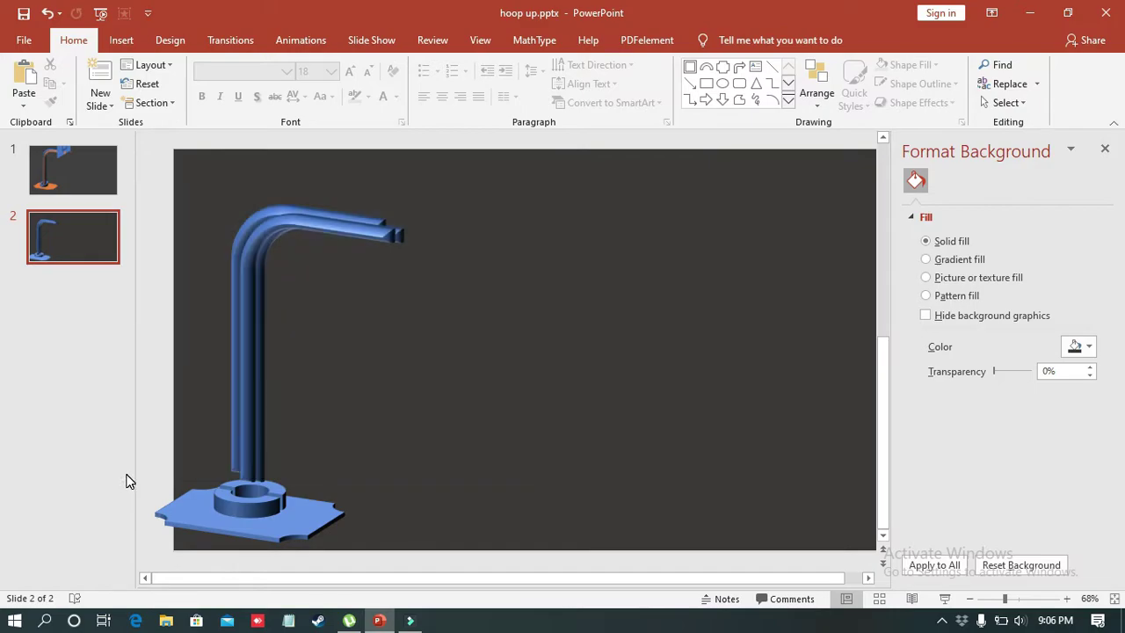
pyautogui.click(247, 466)
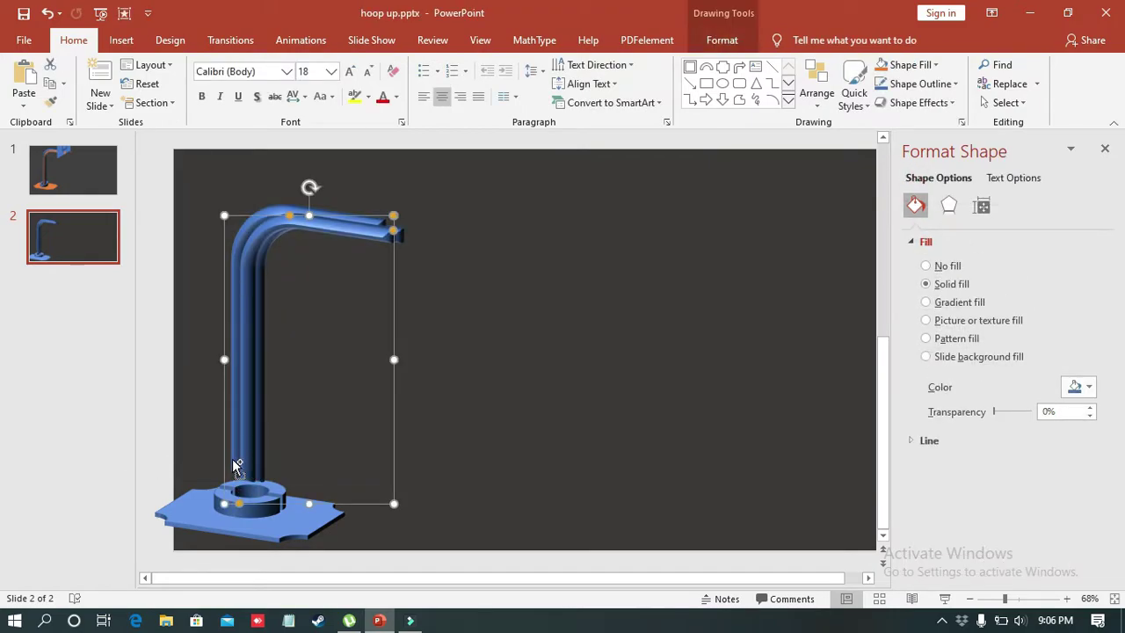
pyautogui.keyDown('shift'); pyautogui.click(255, 465); pyautogui.keyUp('shift')
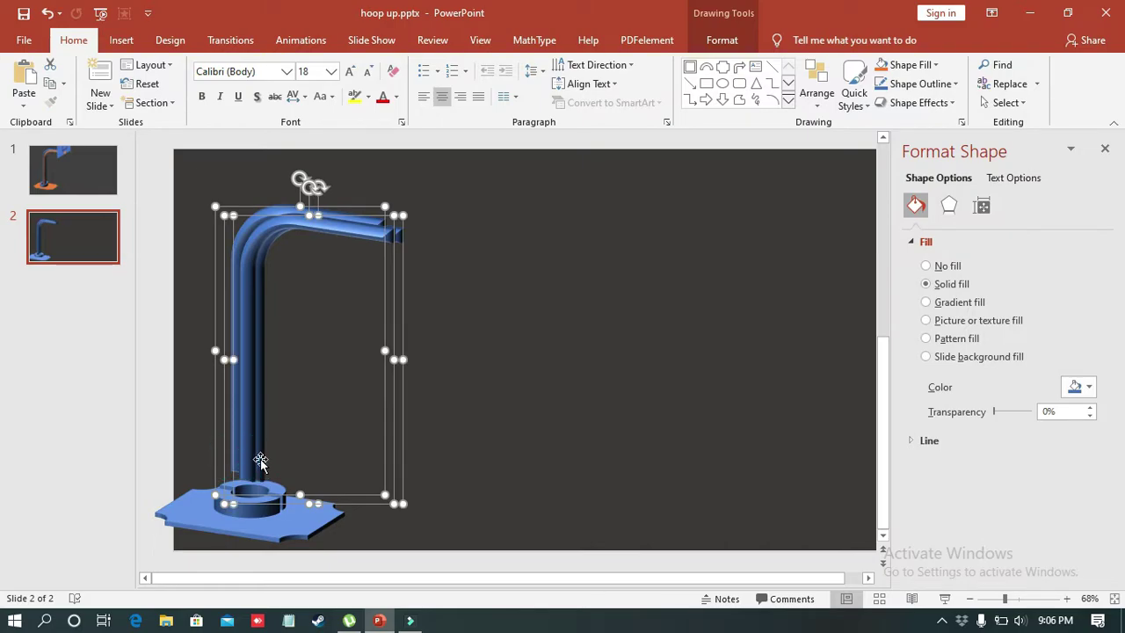
pyautogui.rightClick(261, 465)
pyautogui.click(329, 286)
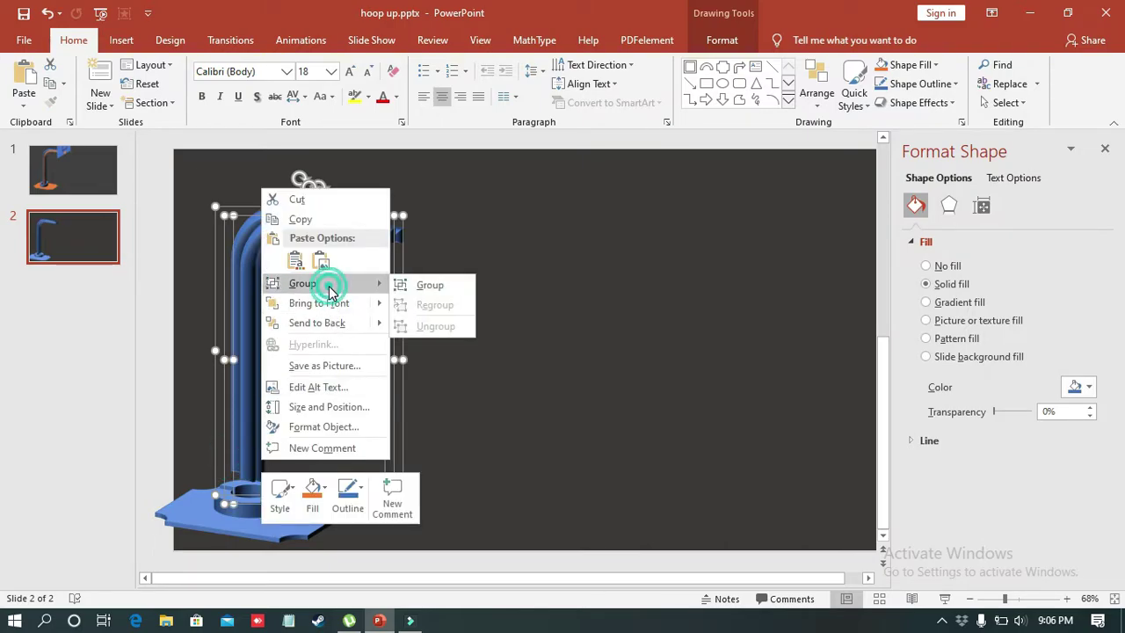
pyautogui.click(430, 285)
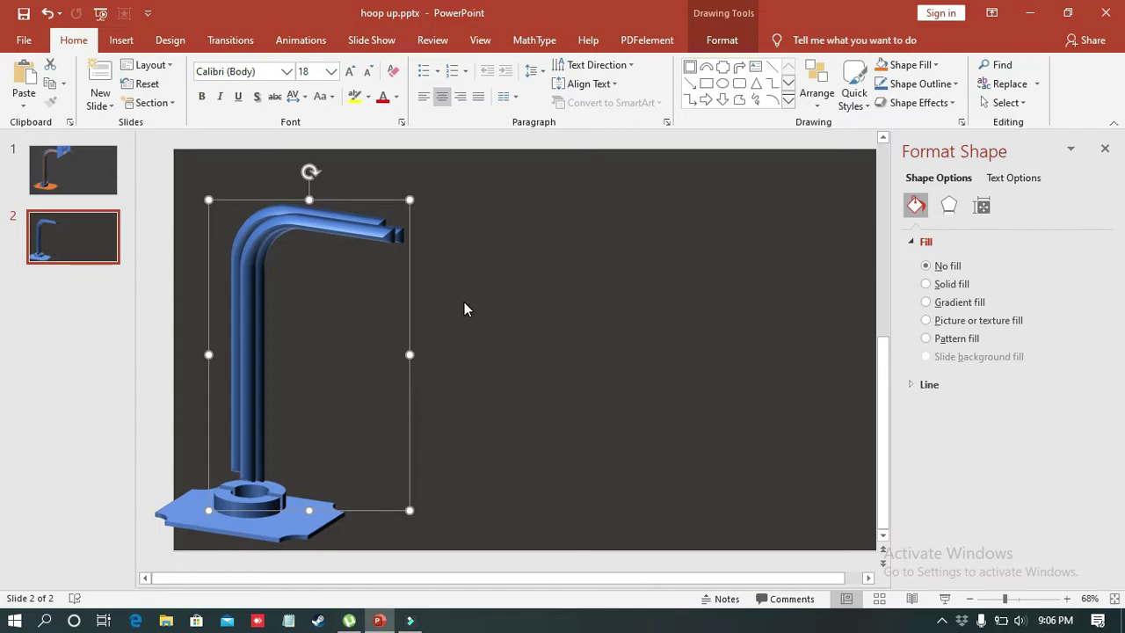
# - Undo the last two changes and nudge the ring collar slightly right and up
pyautogui.hotkey('ctrl', 'z')
pyautogui.hotkey('ctrl', 'z')
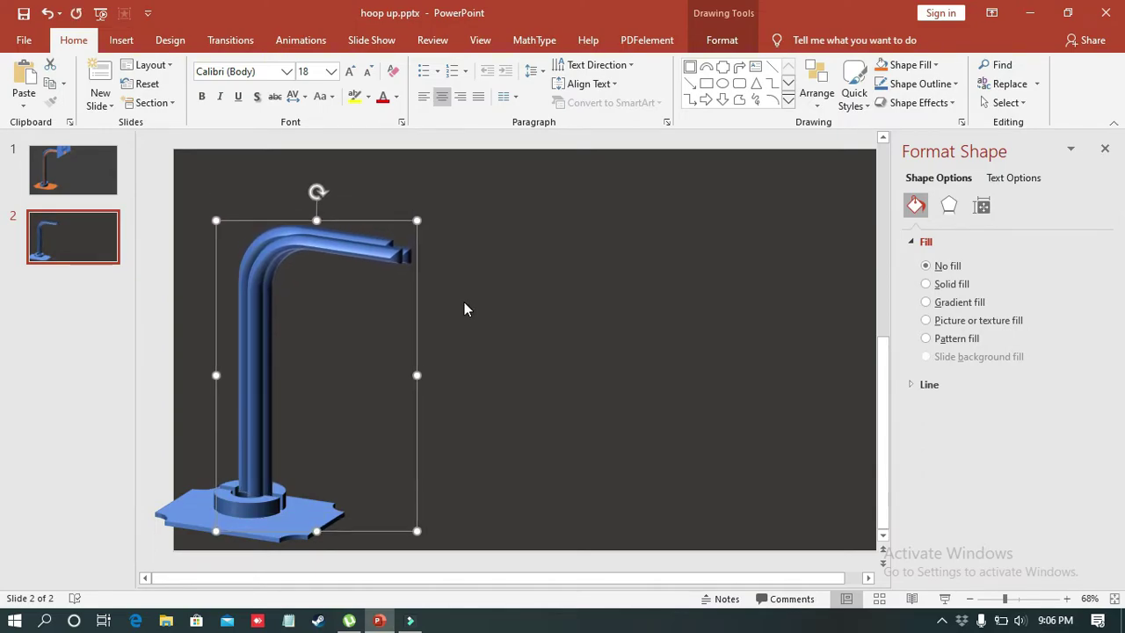
pyautogui.hotkey('ctrl', 'z')
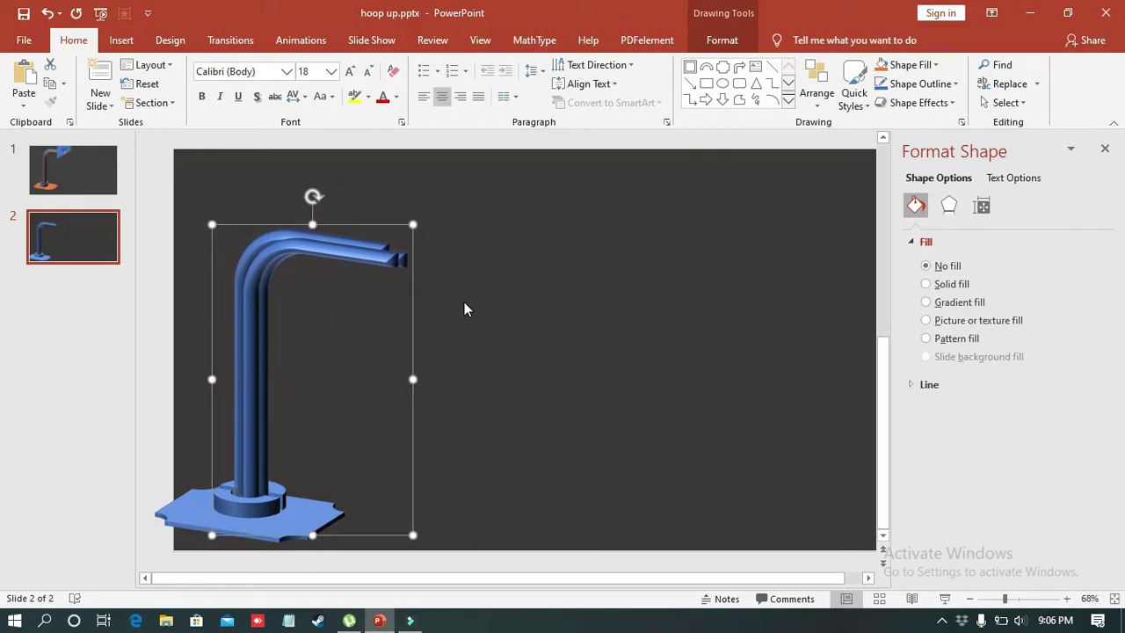
pyautogui.click(465, 310)
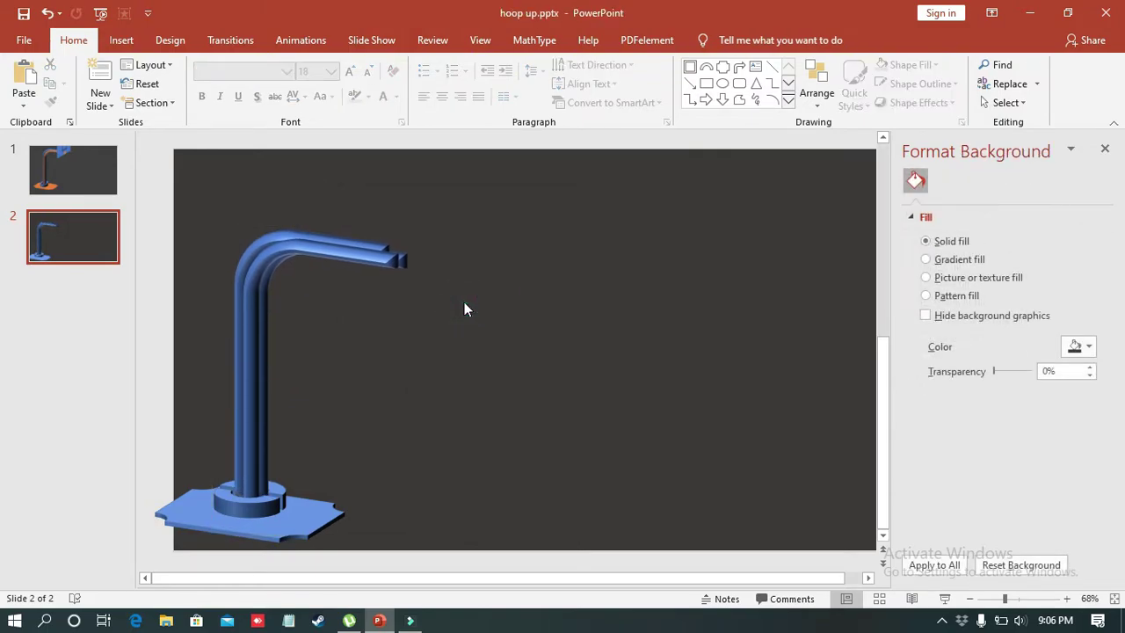
pyautogui.click(268, 507)
pyautogui.hotkey('ctrl', 'Right')
pyautogui.hotkey('ctrl', 'Right')
pyautogui.hotkey('ctrl', 'Up')
pyautogui.hotkey('ctrl', 'Right')
pyautogui.hotkey('ctrl', 'Right')
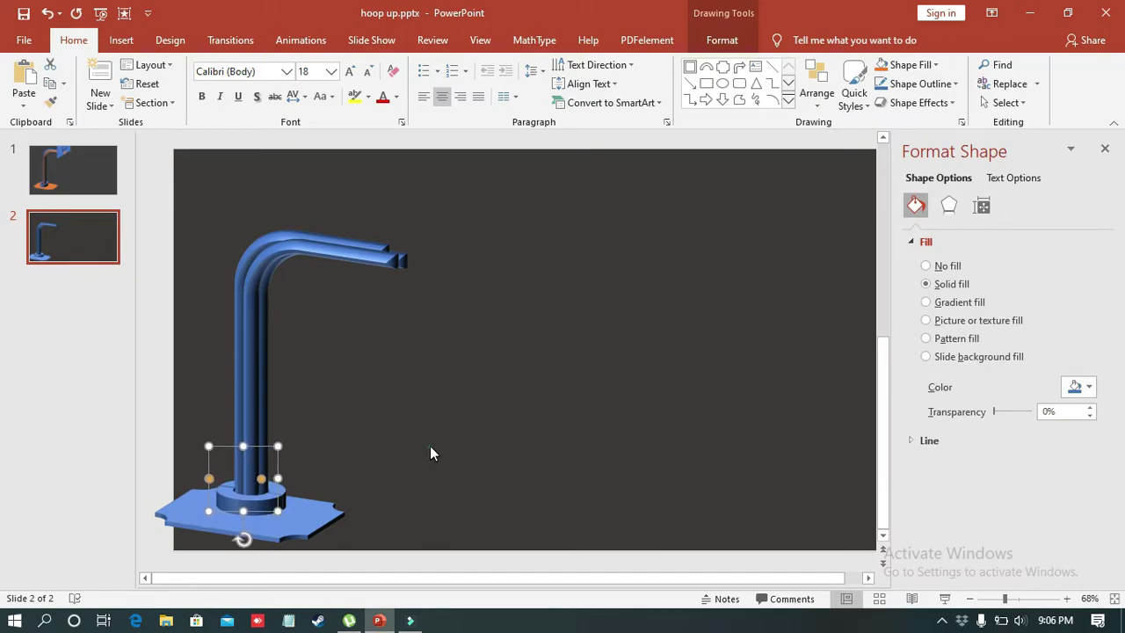
pyautogui.click(430, 445)
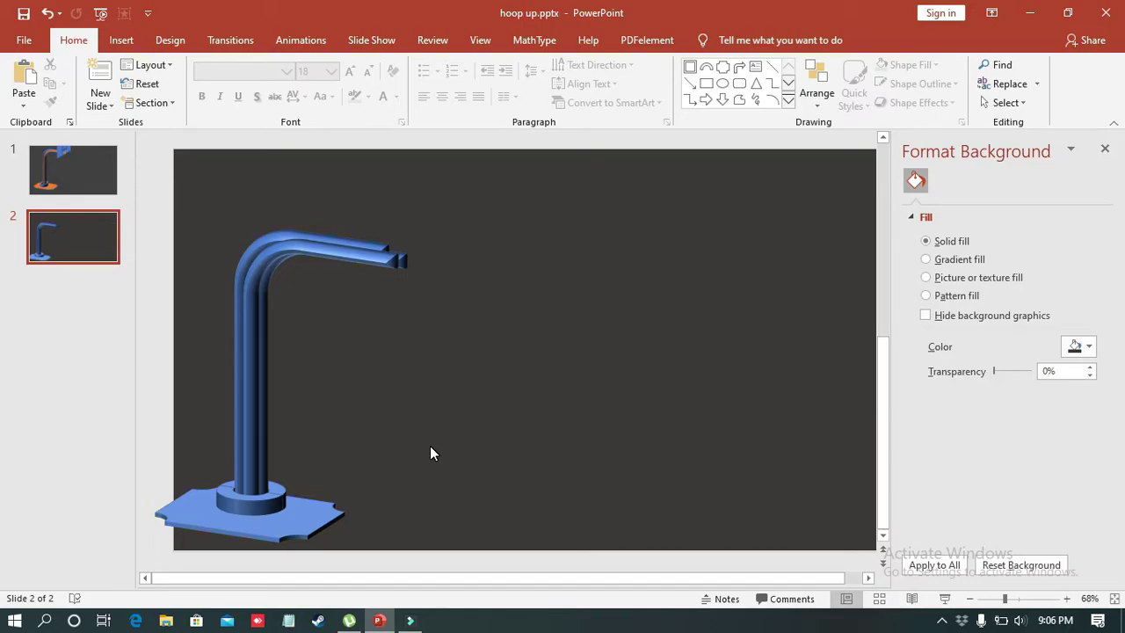
# - Select the bent blue pipe and bring up its shortcut menu
pyautogui.click(251, 380)
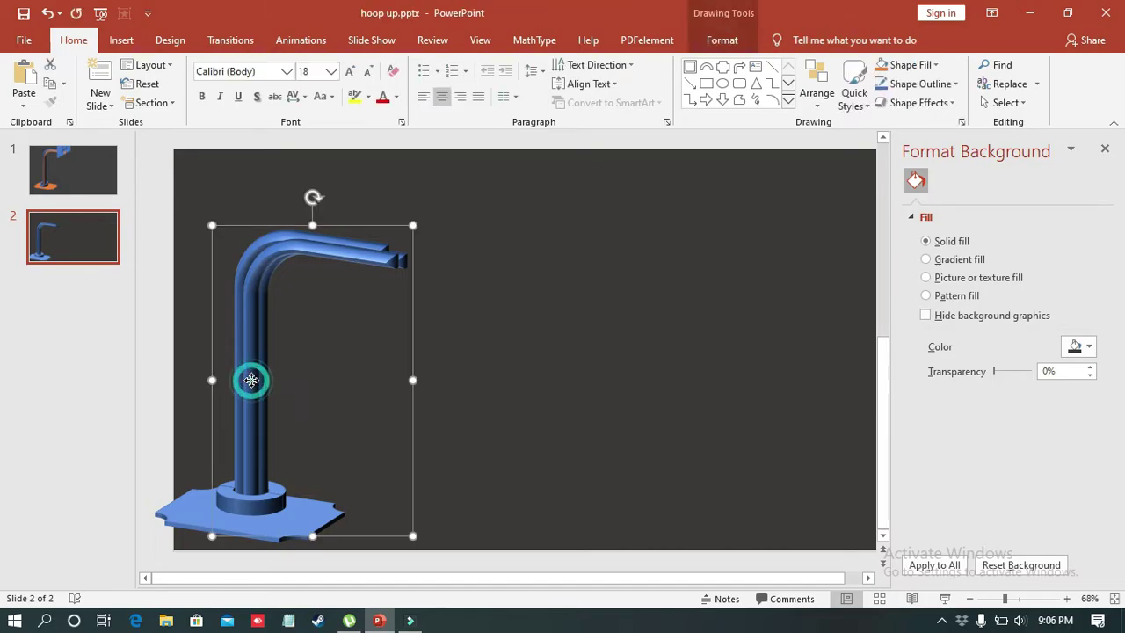
pyautogui.click(604, 381)
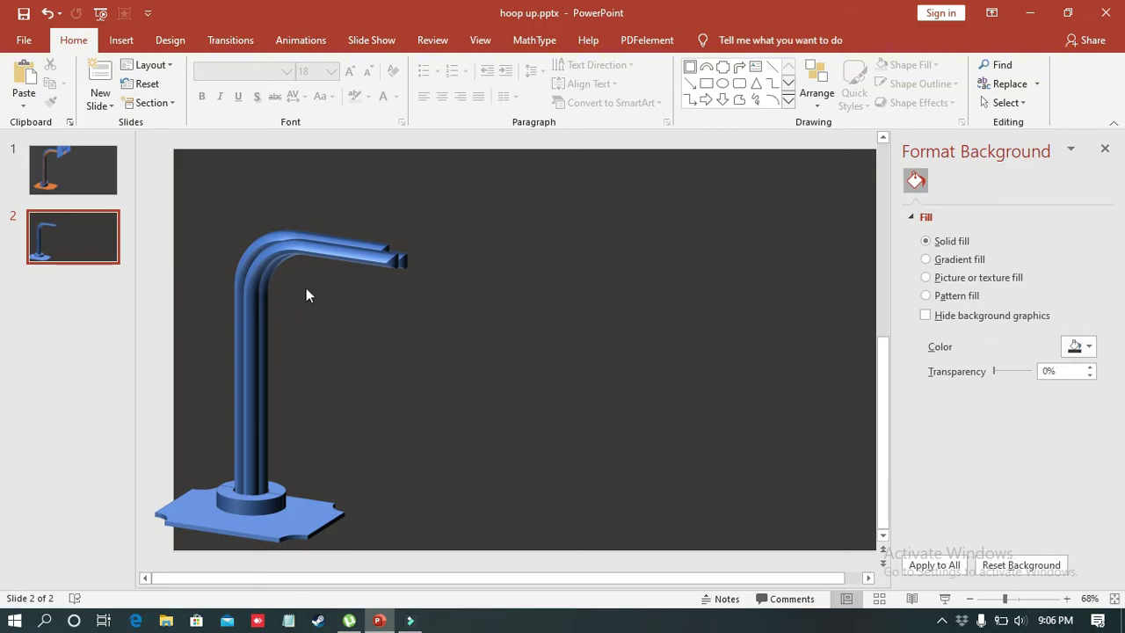
pyautogui.click(254, 273)
pyautogui.rightClick(257, 275)
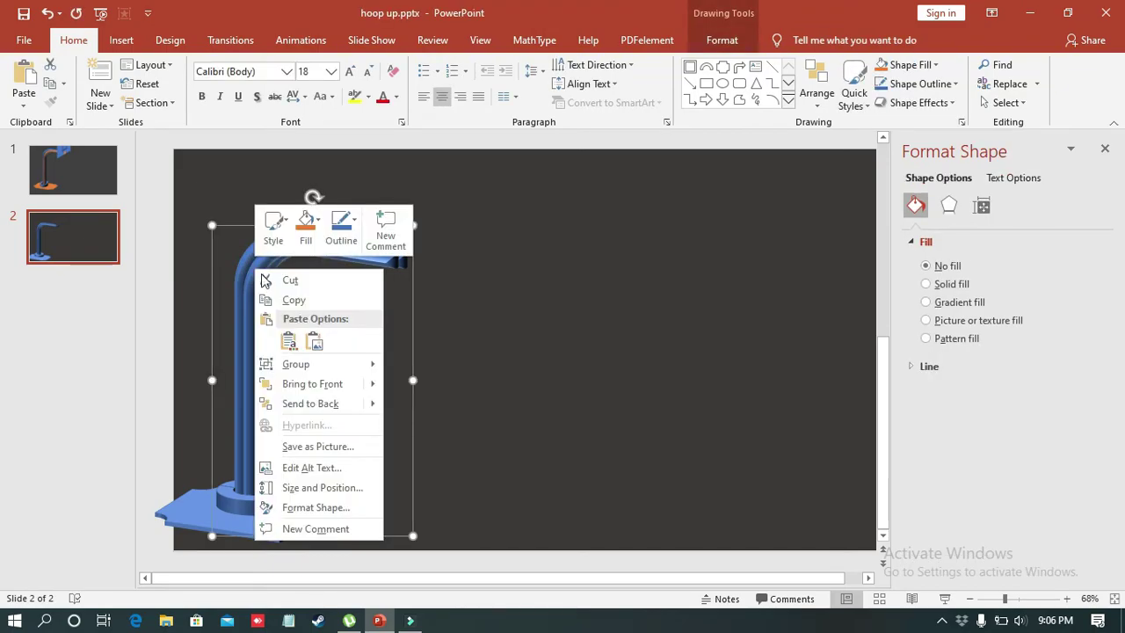
# - Ungroup the bent pipe into its separate tubes
pyautogui.click(334, 367)
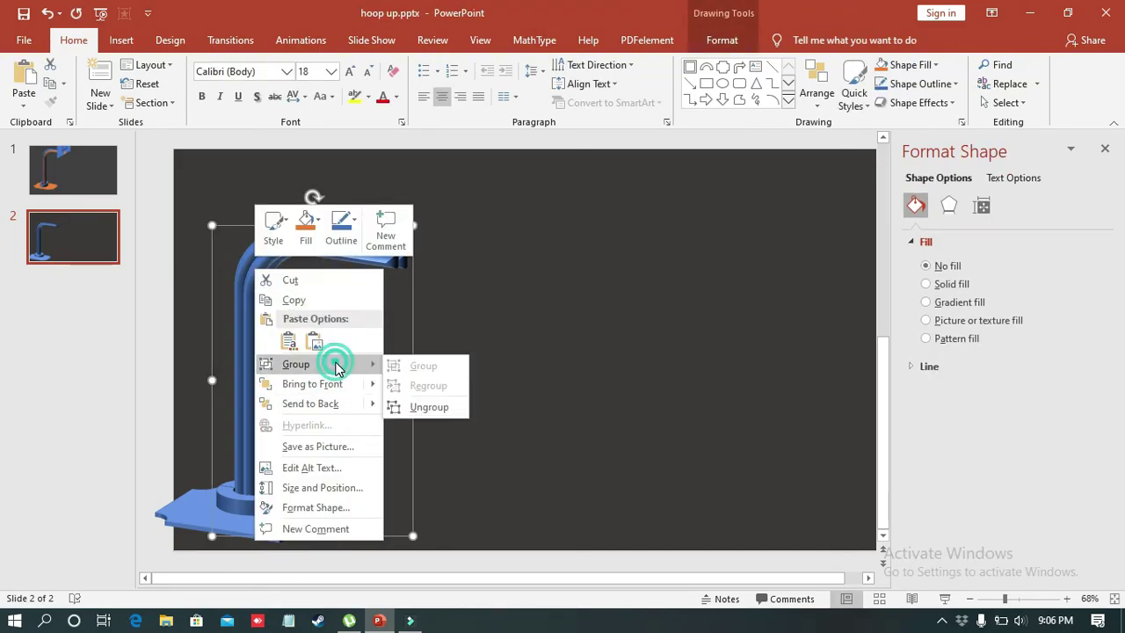
pyautogui.click(418, 407)
pyautogui.click(586, 387)
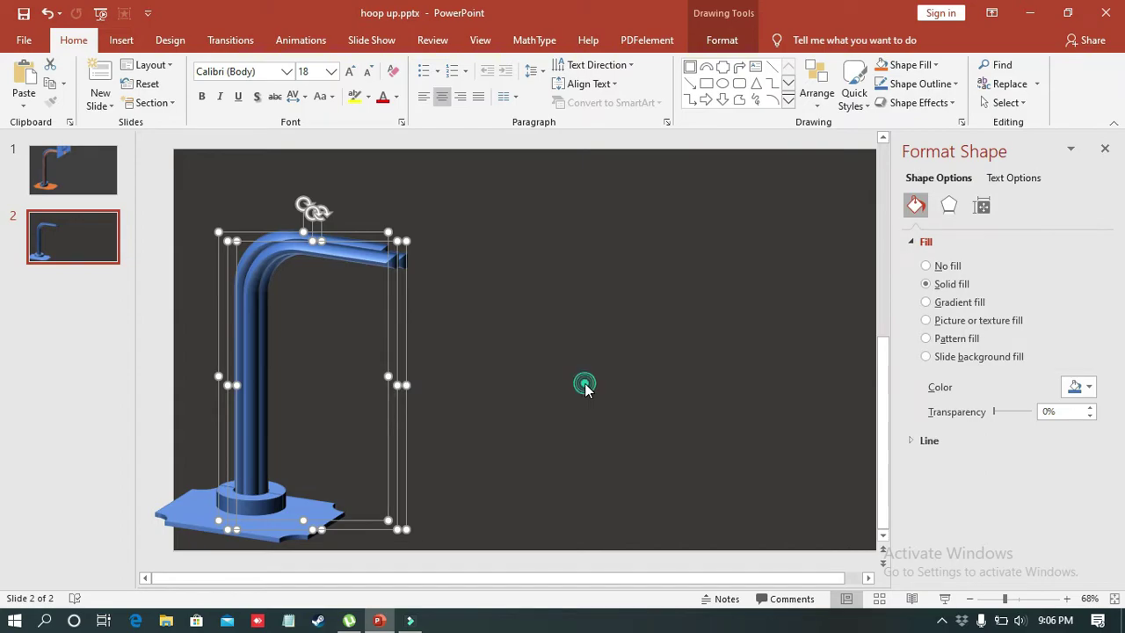
# - Fill the pipe's middle strand with Orange, Accent 2
pyautogui.click(249, 343)
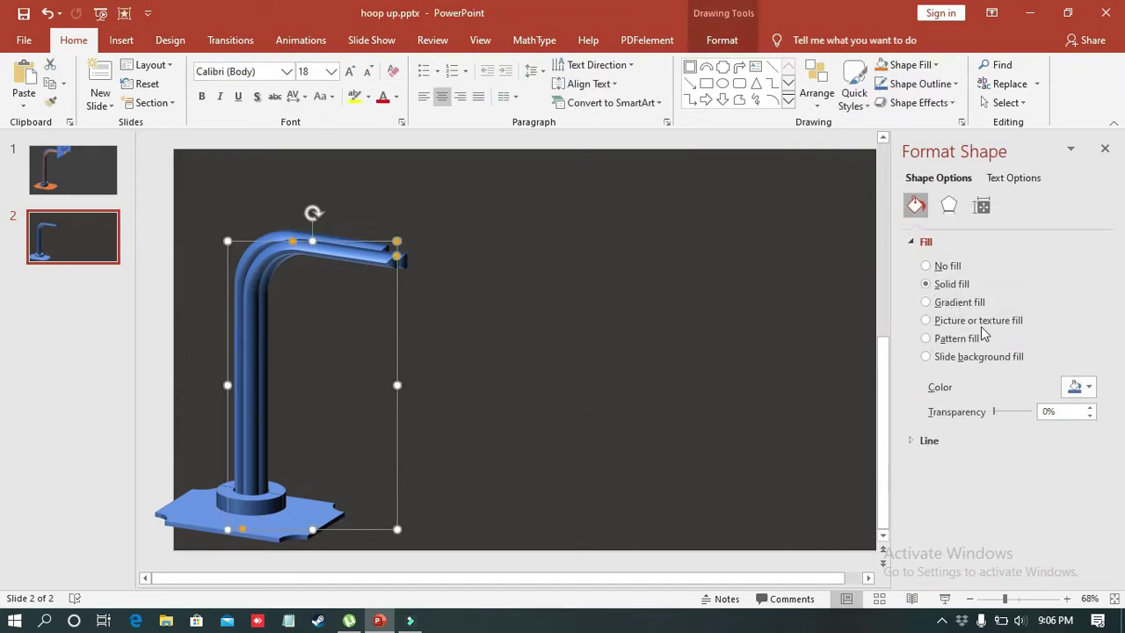
pyautogui.click(1088, 387)
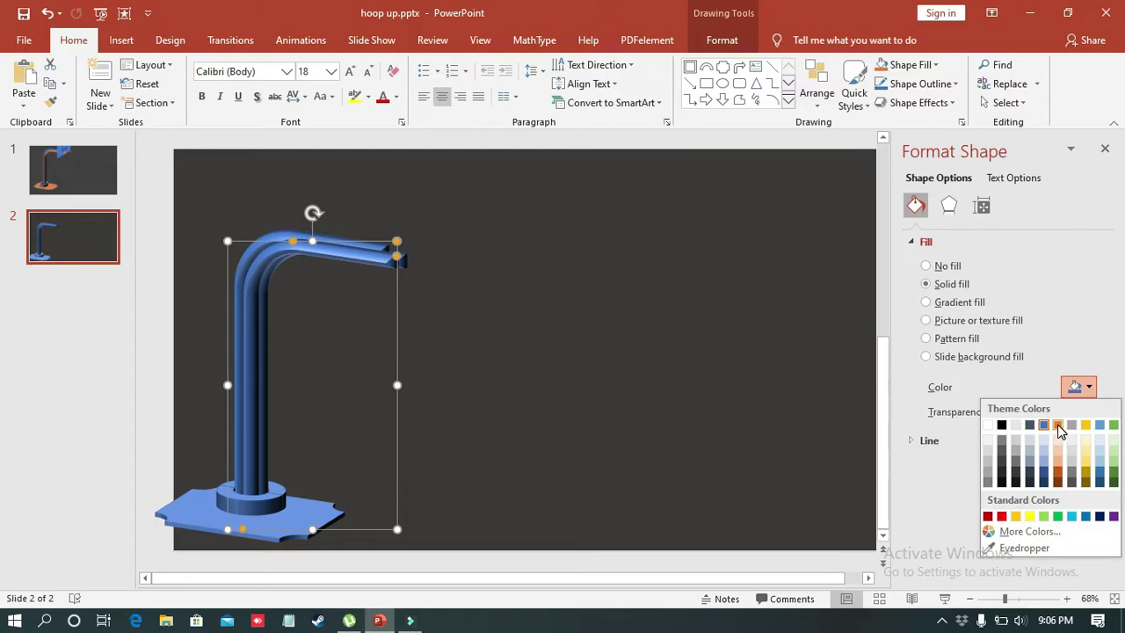
pyautogui.click(1057, 425)
pyautogui.click(650, 369)
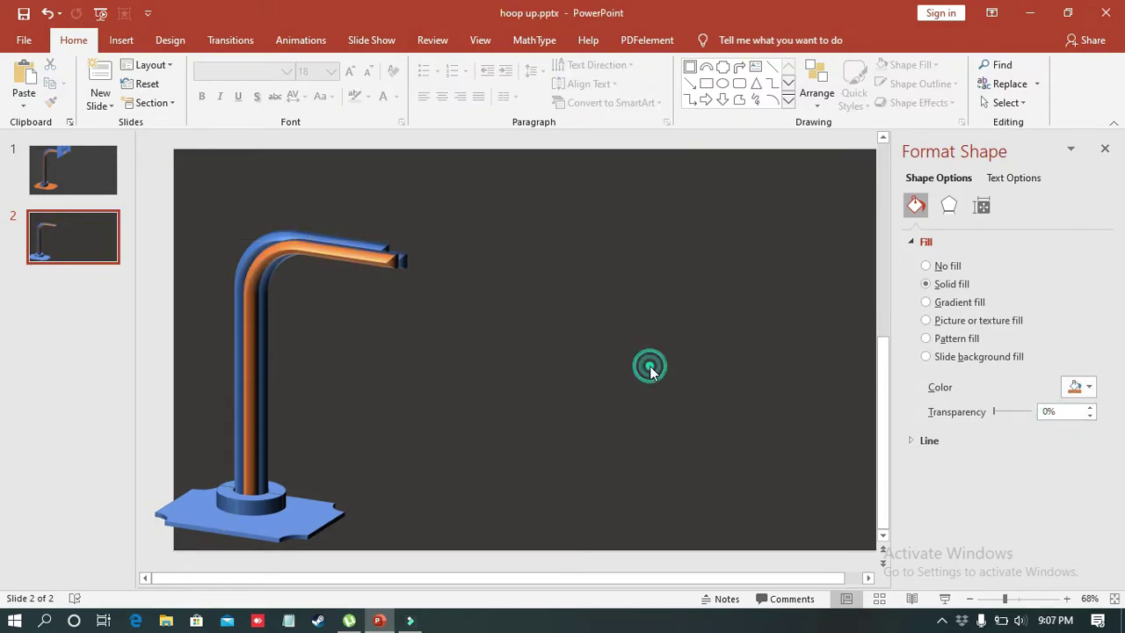
pyautogui.click(300, 514)
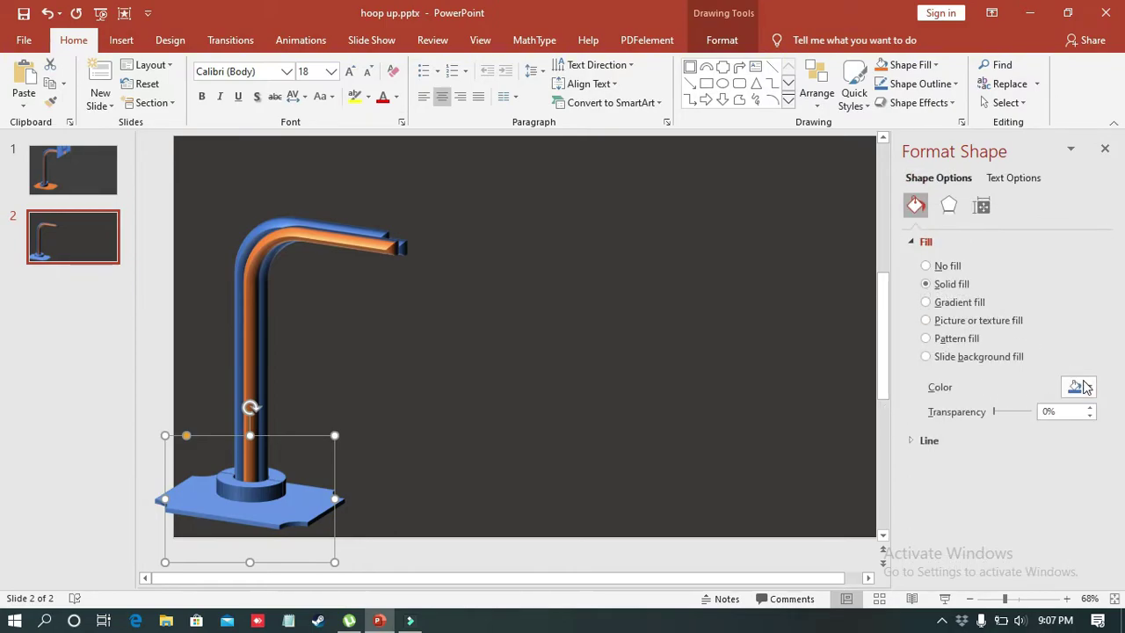
# - Fill the base plate with Orange, Accent 2
pyautogui.click(1080, 386)
pyautogui.click(1059, 425)
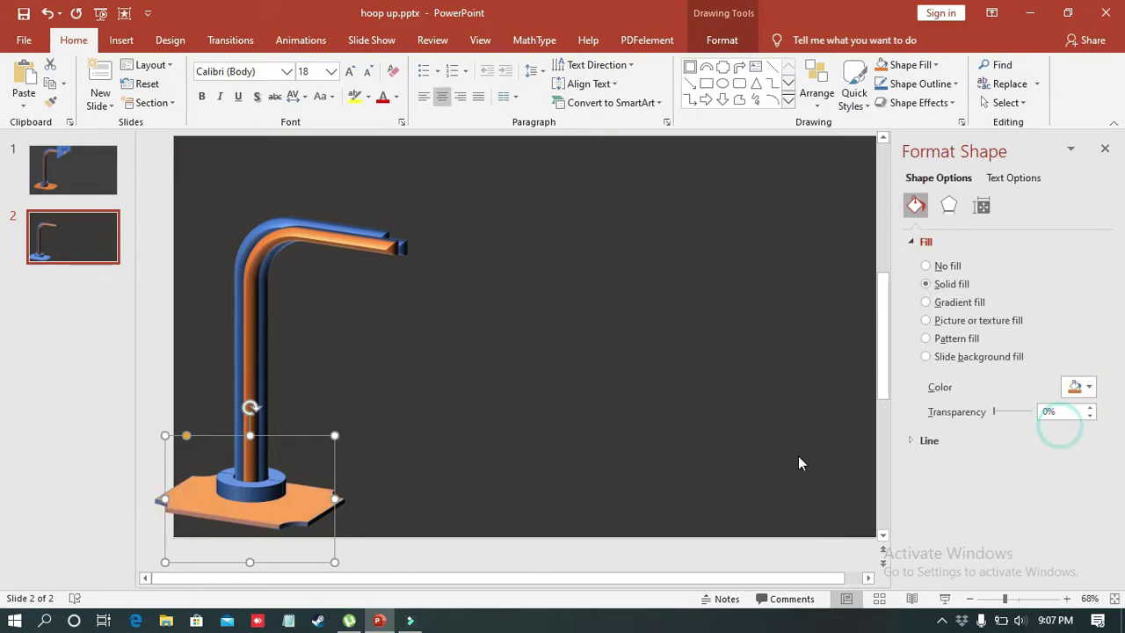
pyautogui.click(651, 435)
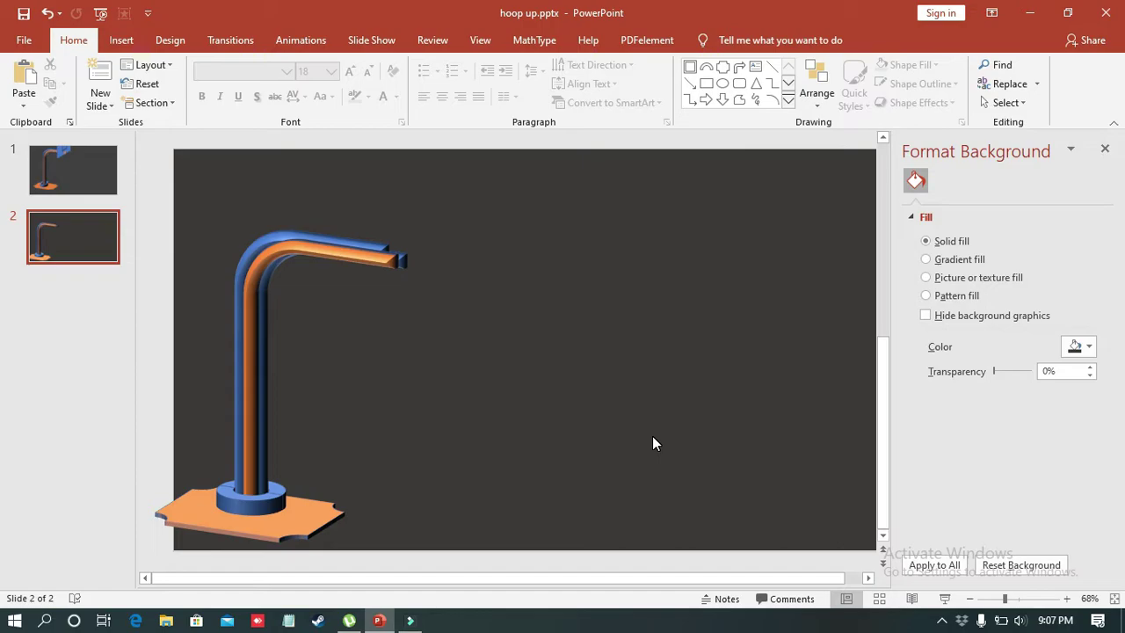
pyautogui.click(249, 503)
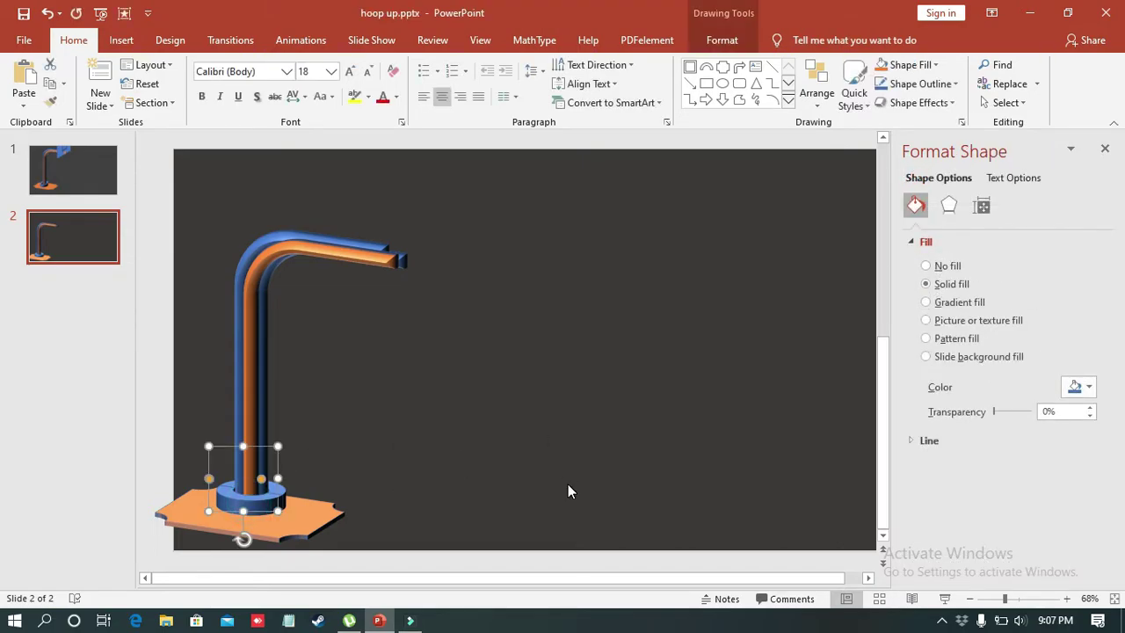
pyautogui.click(1074, 387)
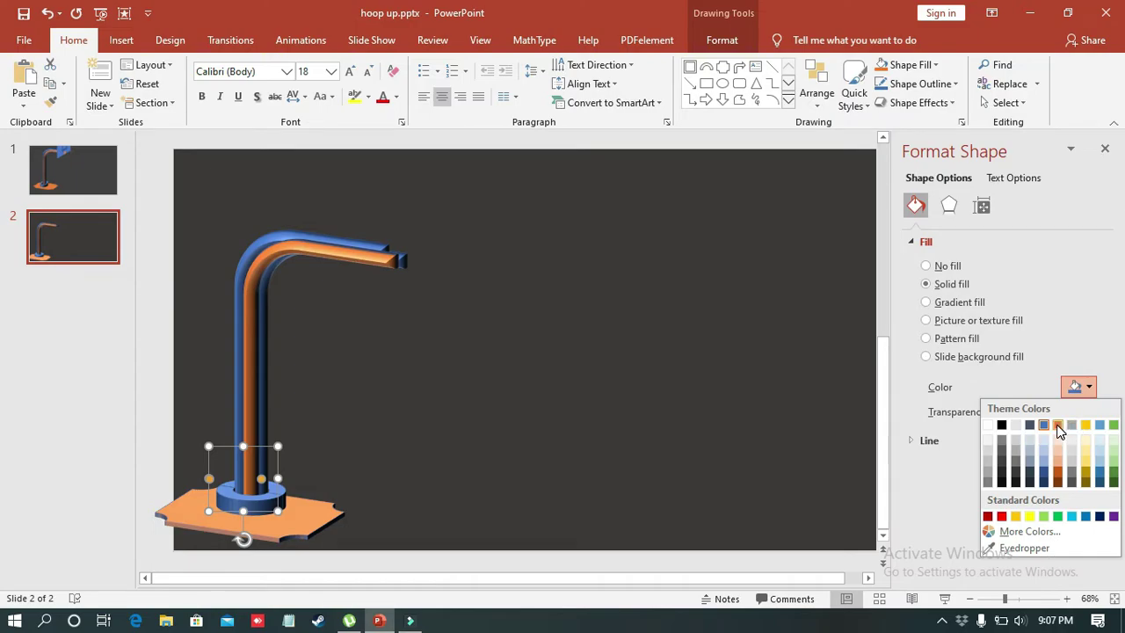
pyautogui.click(1059, 430)
pyautogui.click(498, 505)
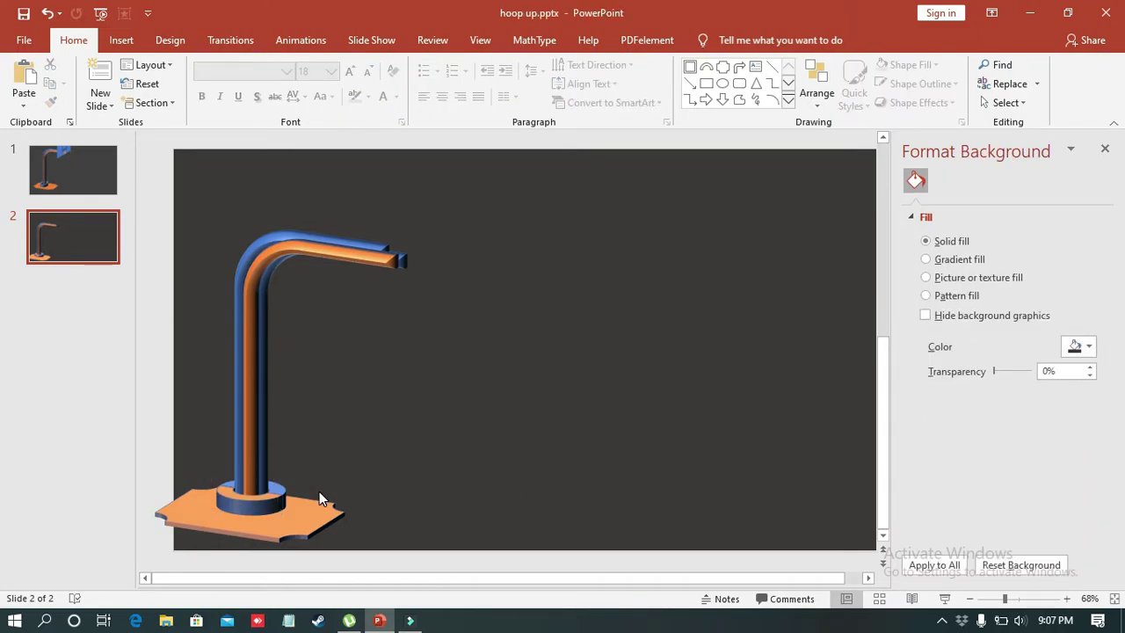
# - Reapply the Orange, Accent 2 fill to the base shape and review the result
pyautogui.click(287, 496)
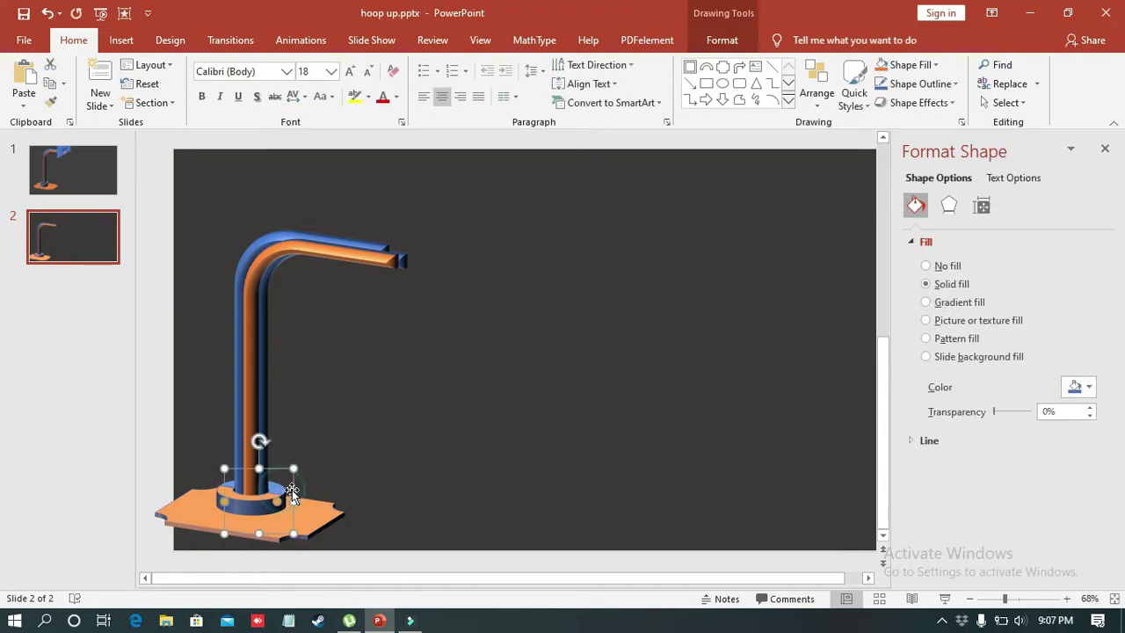
pyautogui.click(1078, 391)
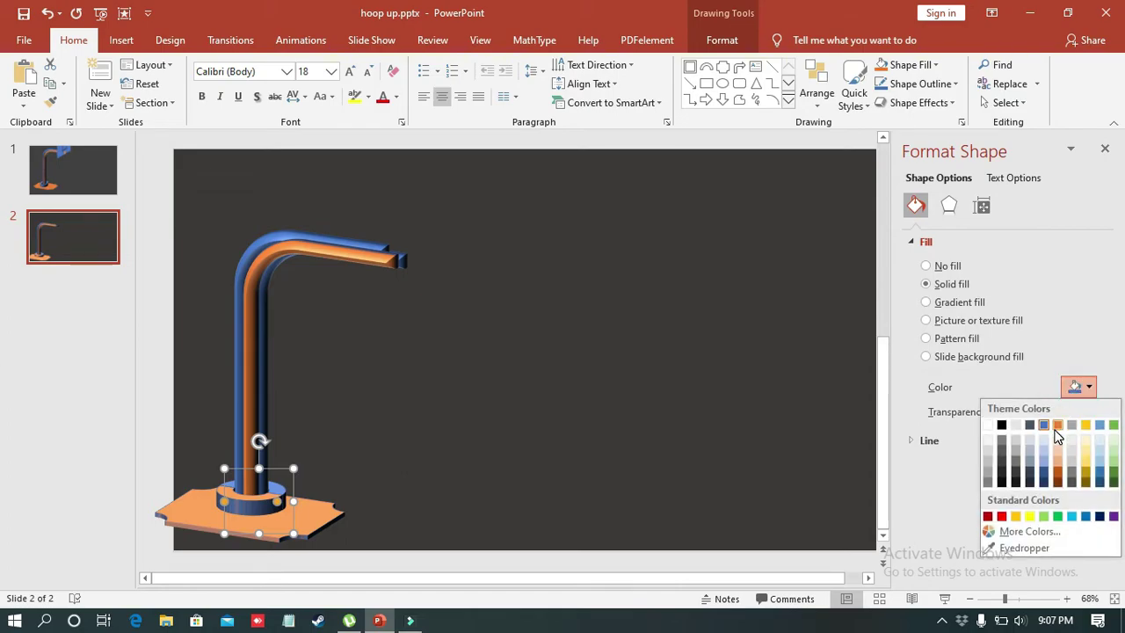
pyautogui.click(1058, 427)
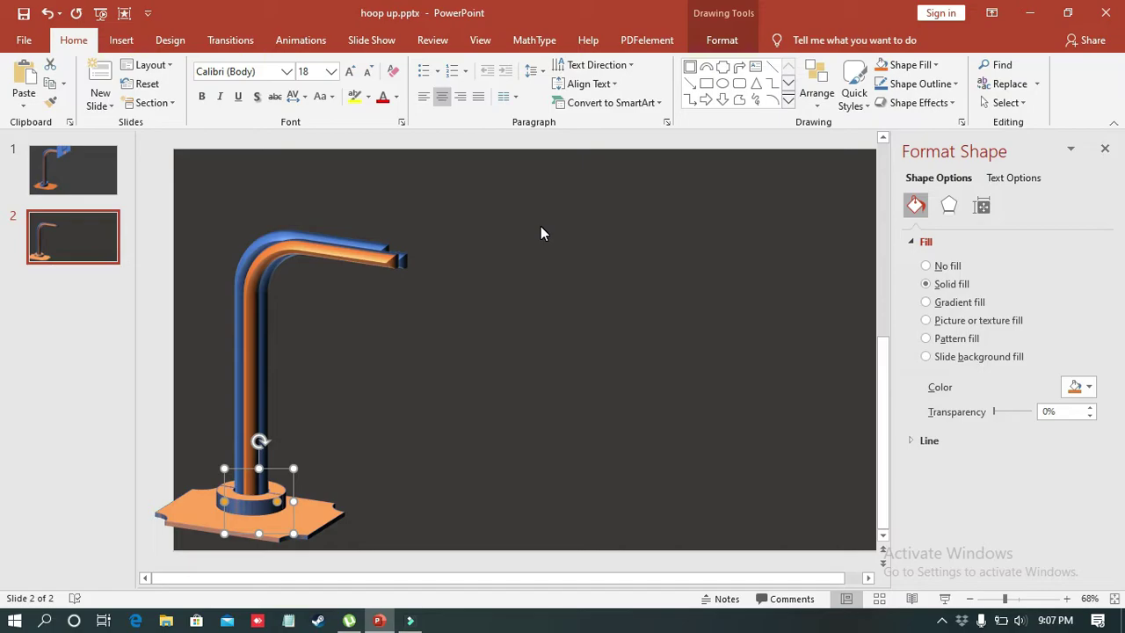
pyautogui.click(530, 273)
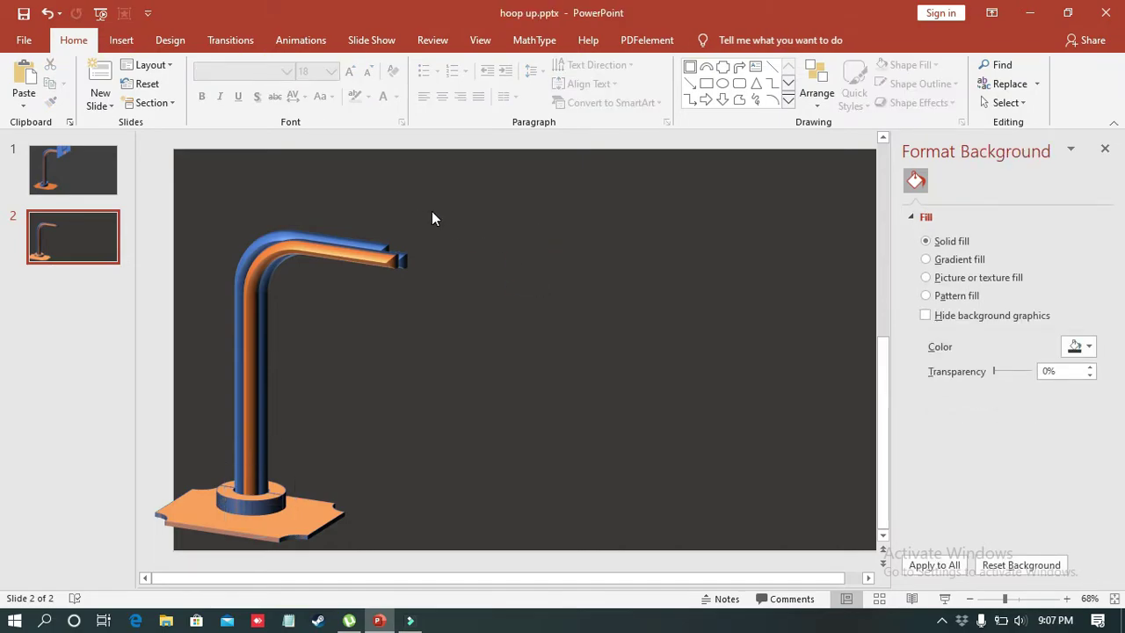
pyautogui.click(362, 240)
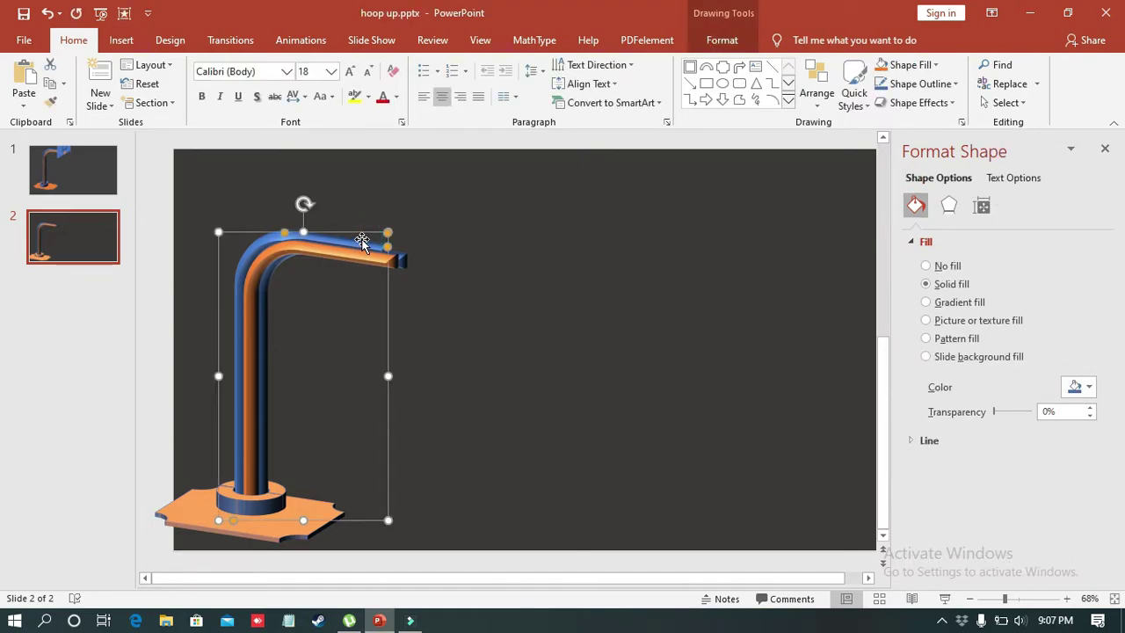
pyautogui.click(464, 255)
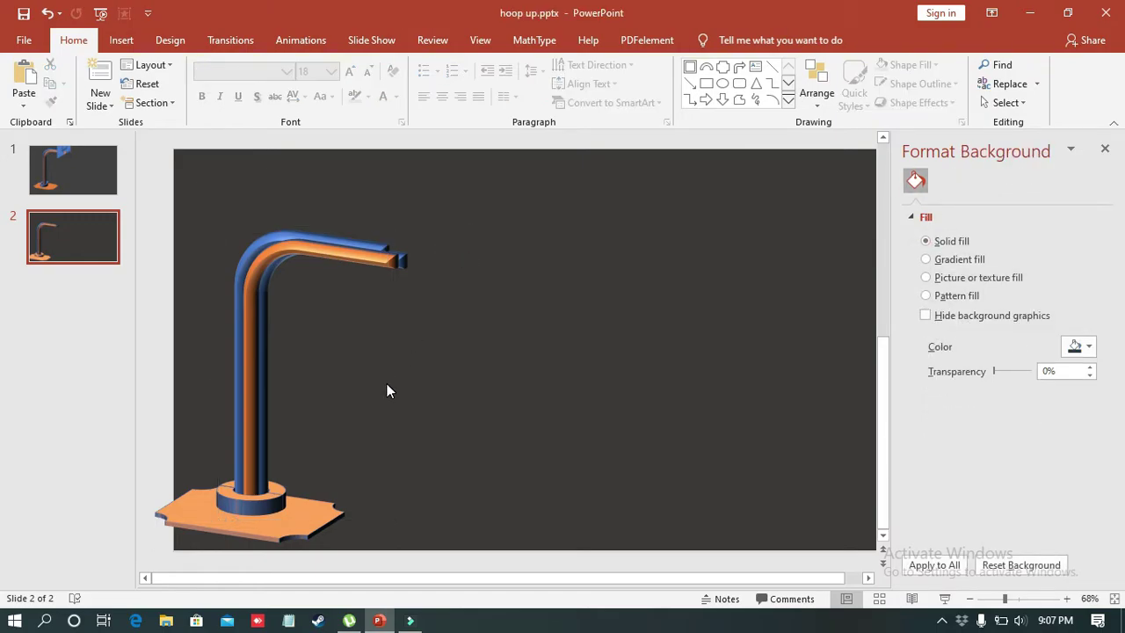
# - Draw a blue rectangle to the right of the pole
pyautogui.click(122, 40)
pyautogui.click(280, 113)
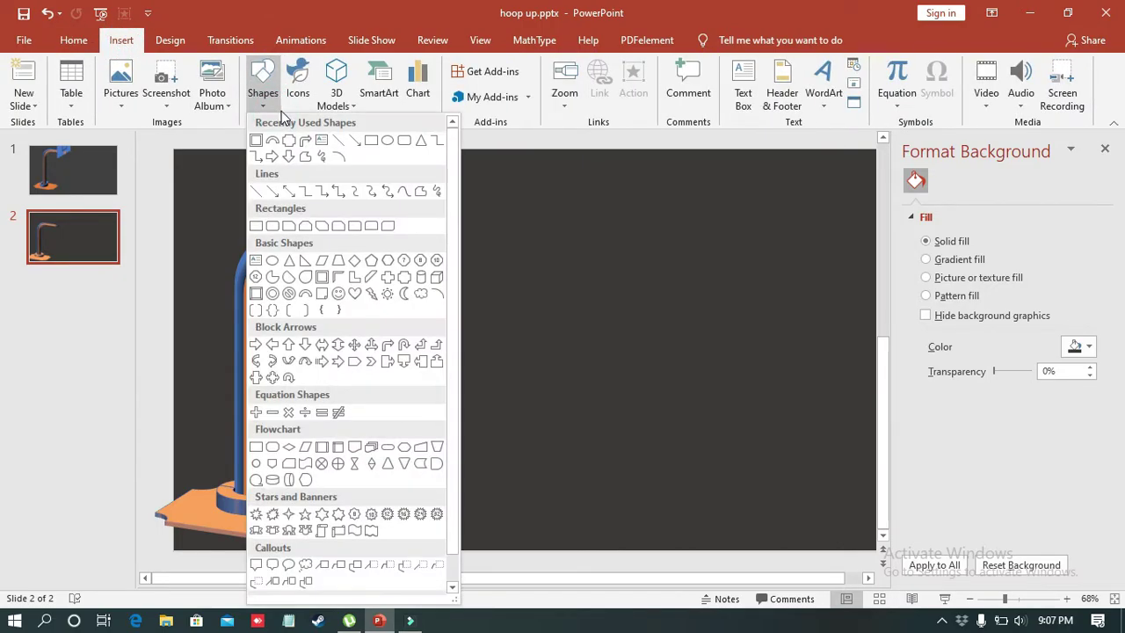
pyautogui.click(371, 141)
pyautogui.moveTo(481, 222)
pyautogui.mouseDown()
pyautogui.moveTo(704, 342)
pyautogui.moveTo(697, 372)
pyautogui.mouseUp()
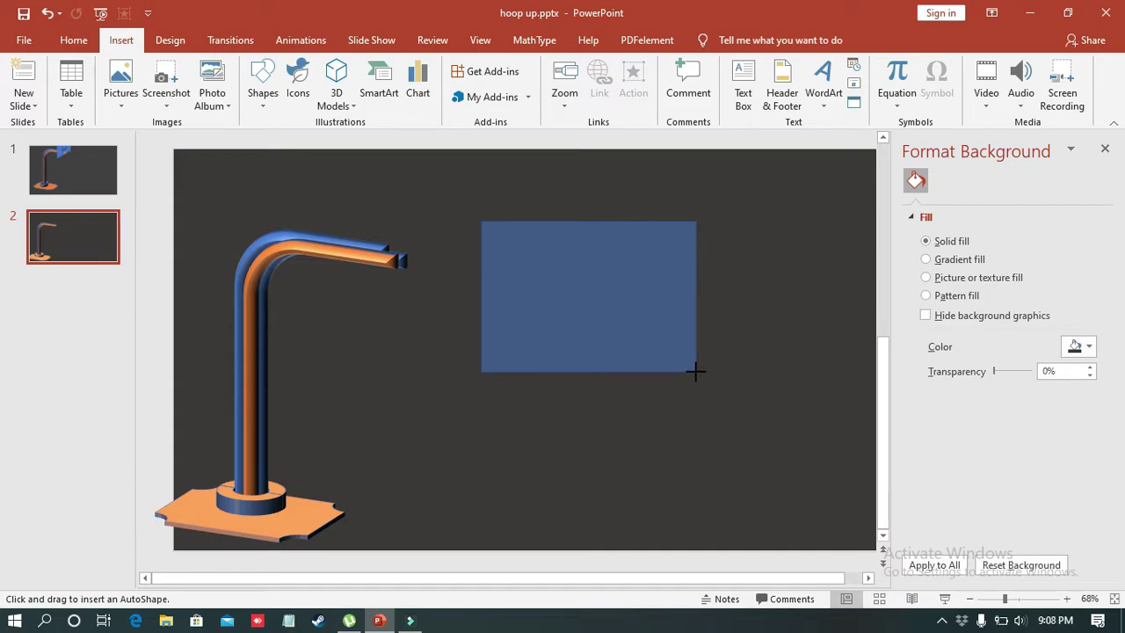
pyautogui.moveTo(697, 372); pyautogui.dragTo(696, 372)
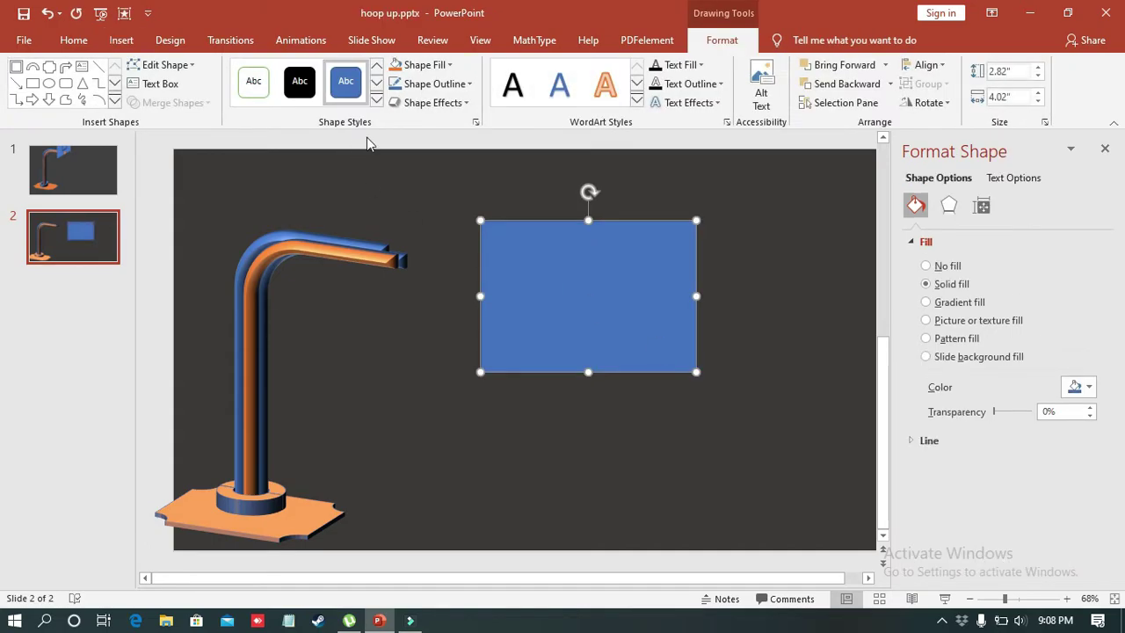
# - Apply a 3-D Rotation perspective preset to the rectangle, keeping top bevel width at 0 pt
pyautogui.click(425, 104)
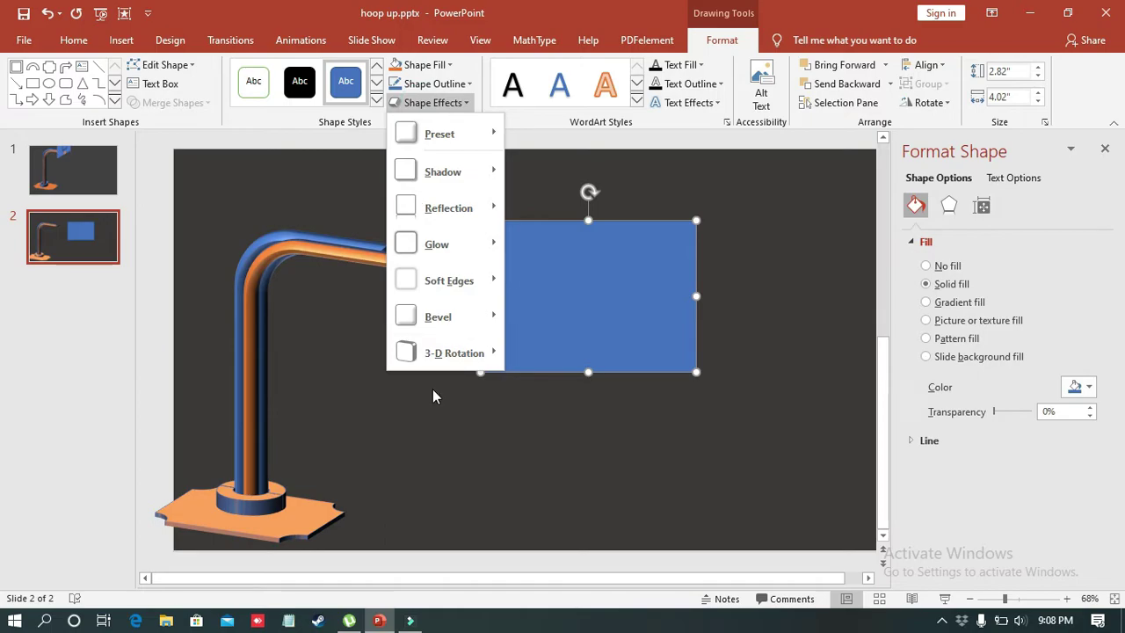
pyautogui.click(441, 362)
pyautogui.click(524, 337)
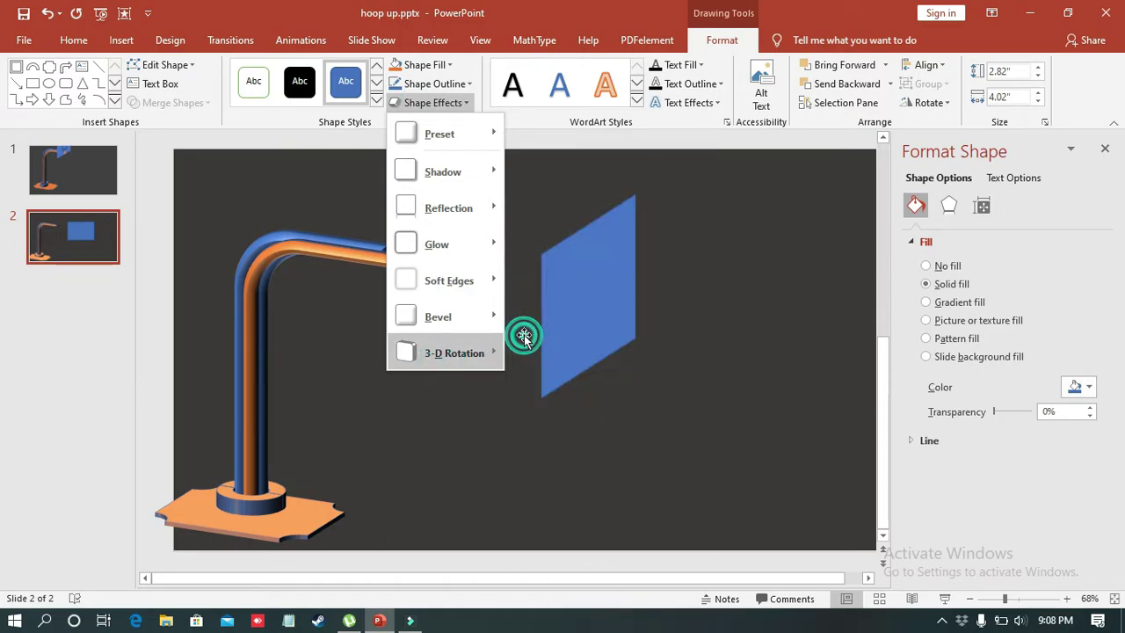
pyautogui.click(949, 206)
pyautogui.click(1090, 361)
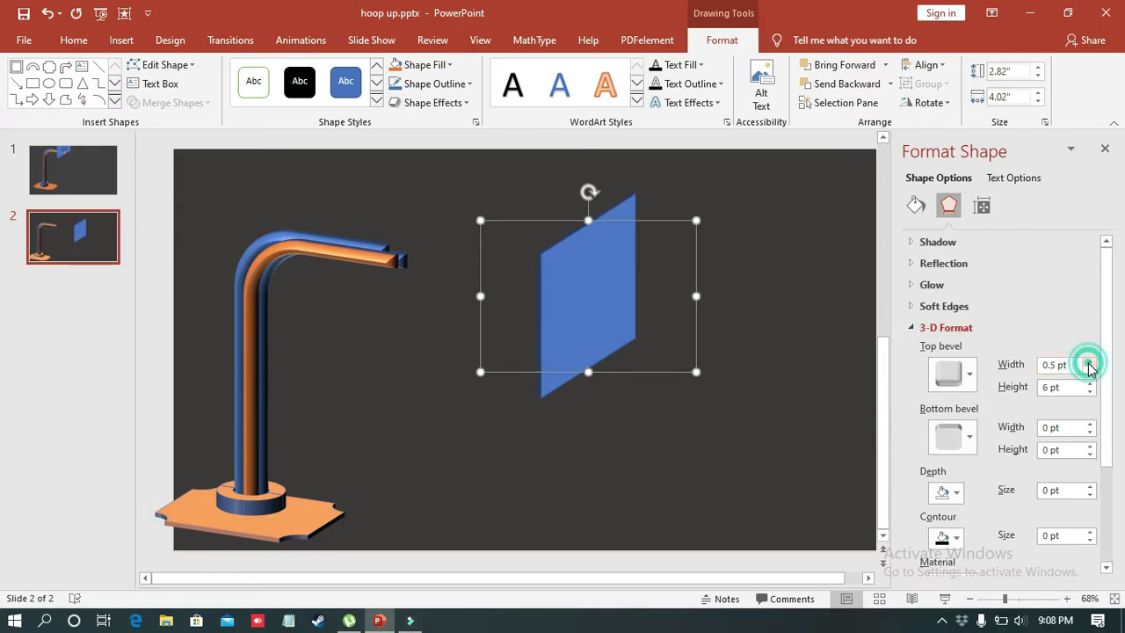
pyautogui.click(1090, 374)
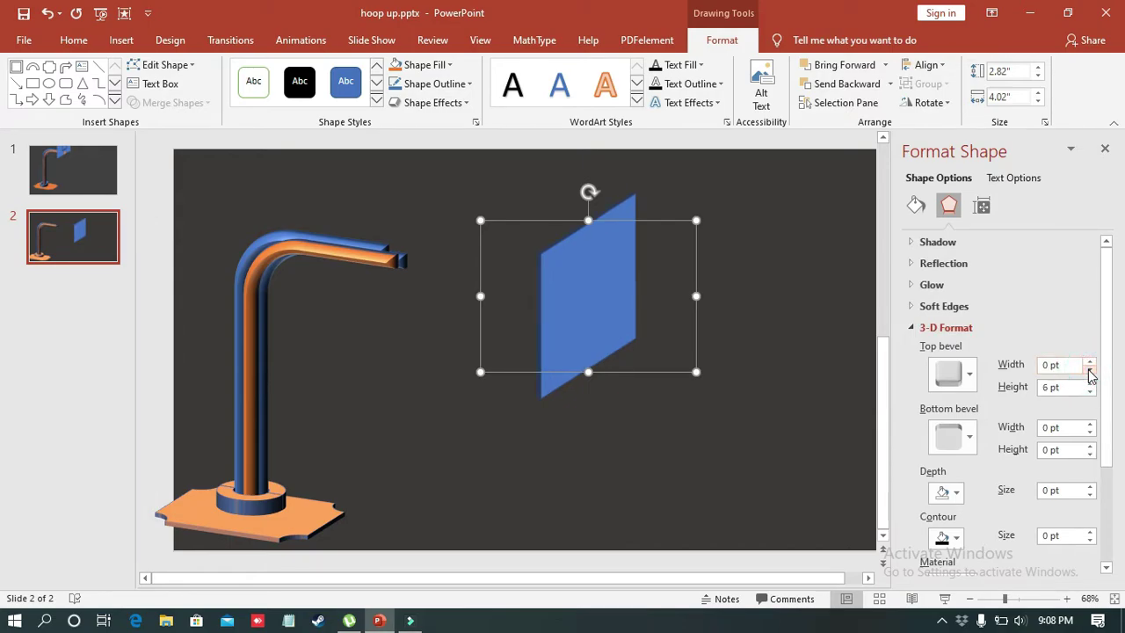
# - Move the panel up above the end of the pole's arm
pyautogui.moveTo(588, 302); pyautogui.dragTo(411, 223)
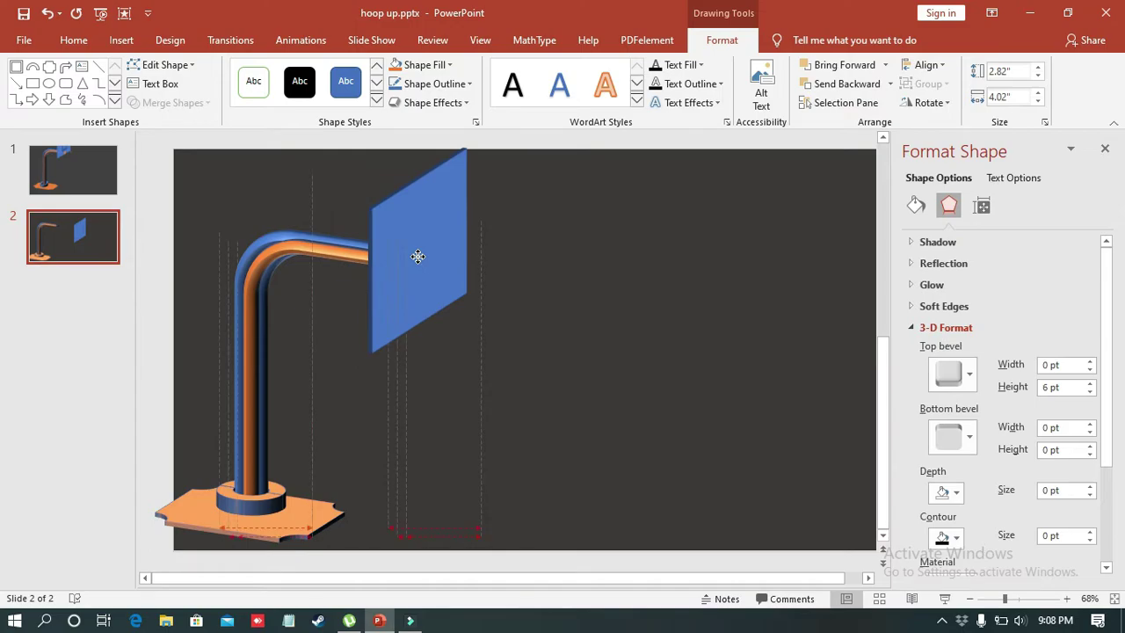
pyautogui.moveTo(411, 222); pyautogui.dragTo(407, 214)
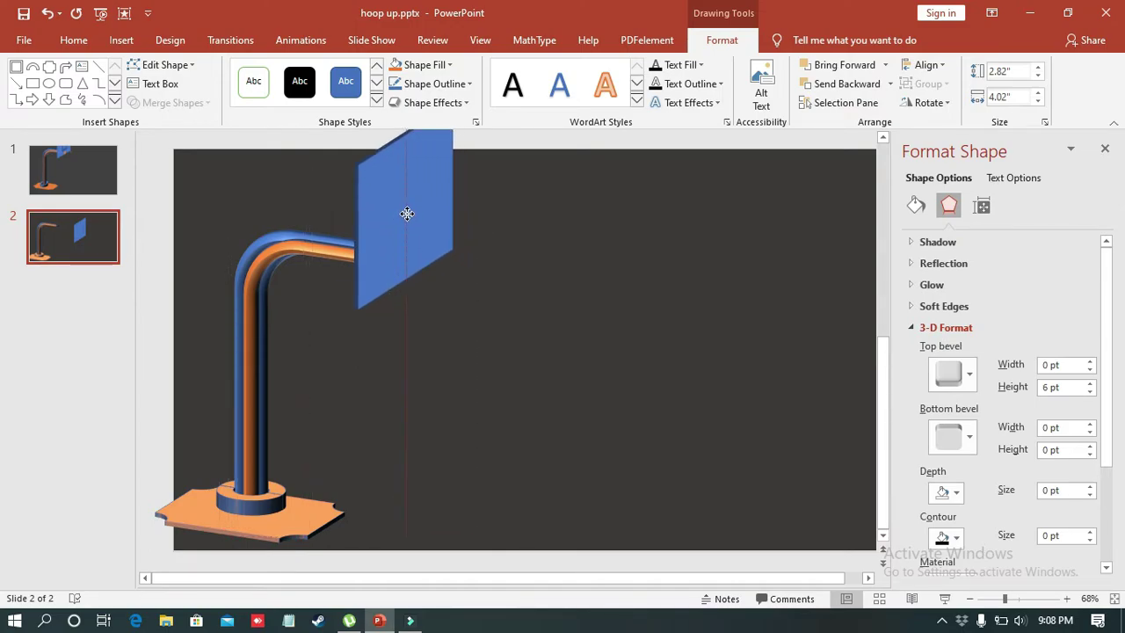
pyautogui.moveTo(408, 208); pyautogui.dragTo(405, 208)
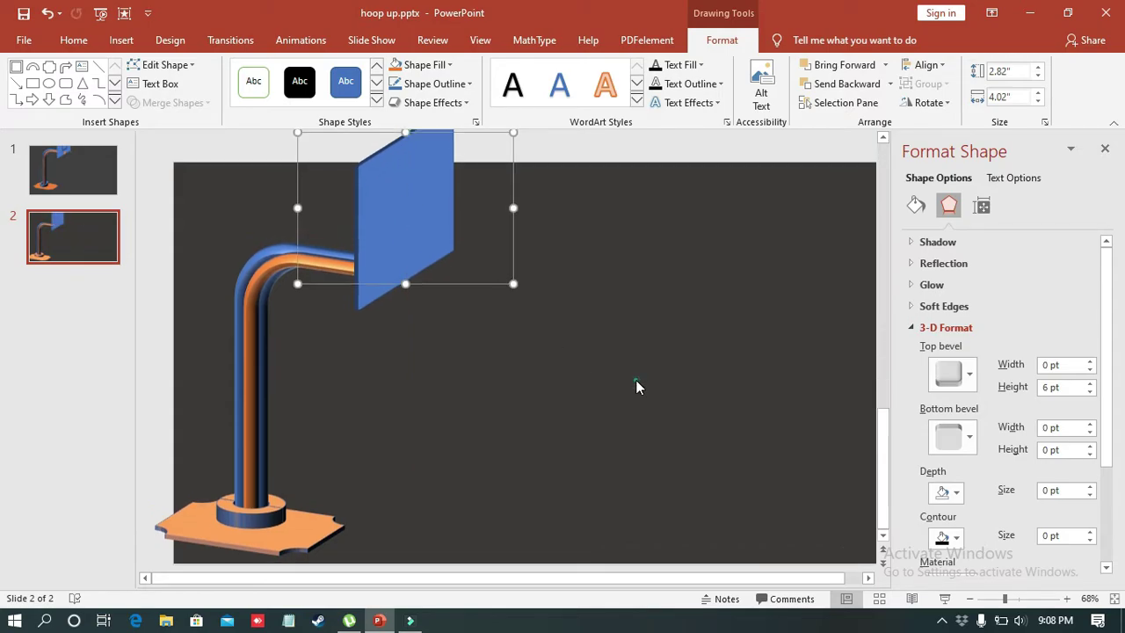
# - Try a picture fill on the backboard, then undo it
pyautogui.click(636, 379)
pyautogui.click(384, 237)
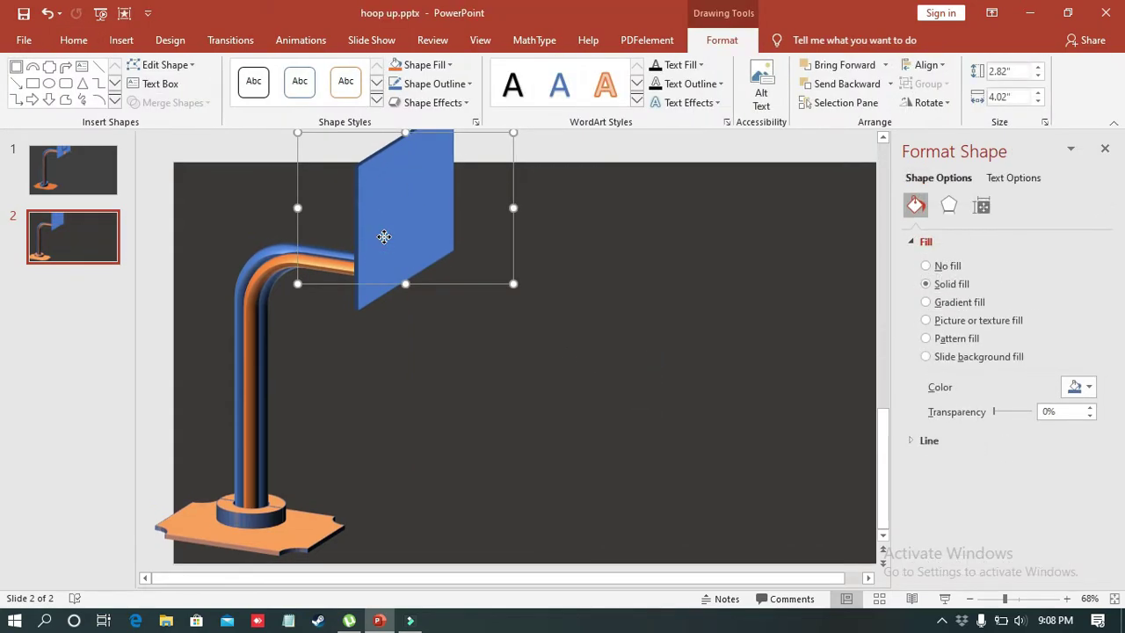
pyautogui.click(439, 101)
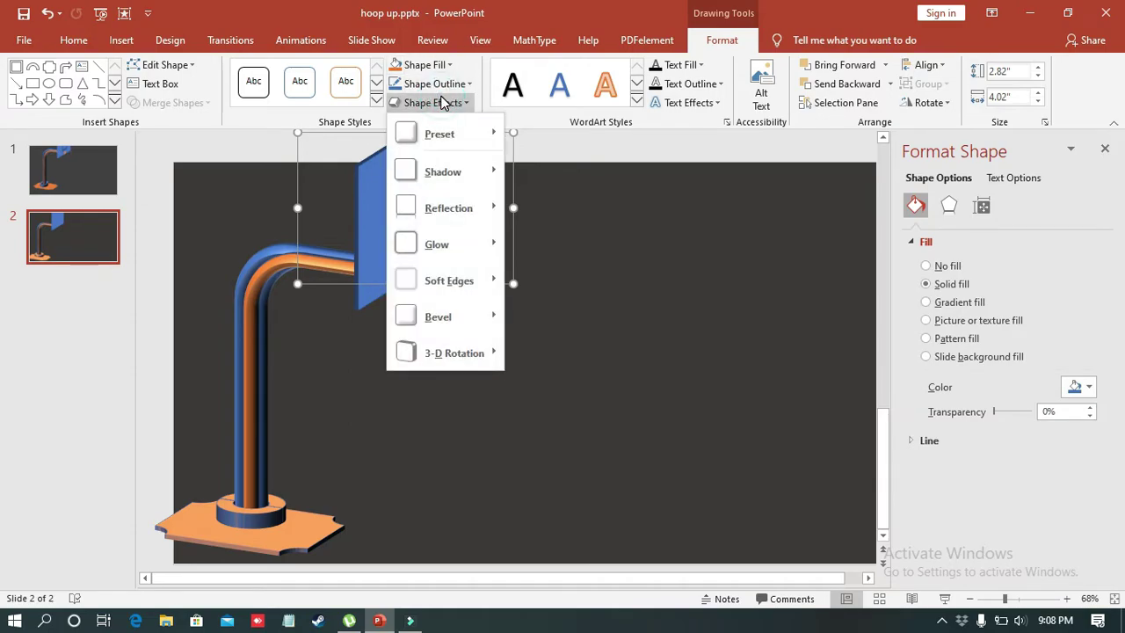
pyautogui.click(555, 395)
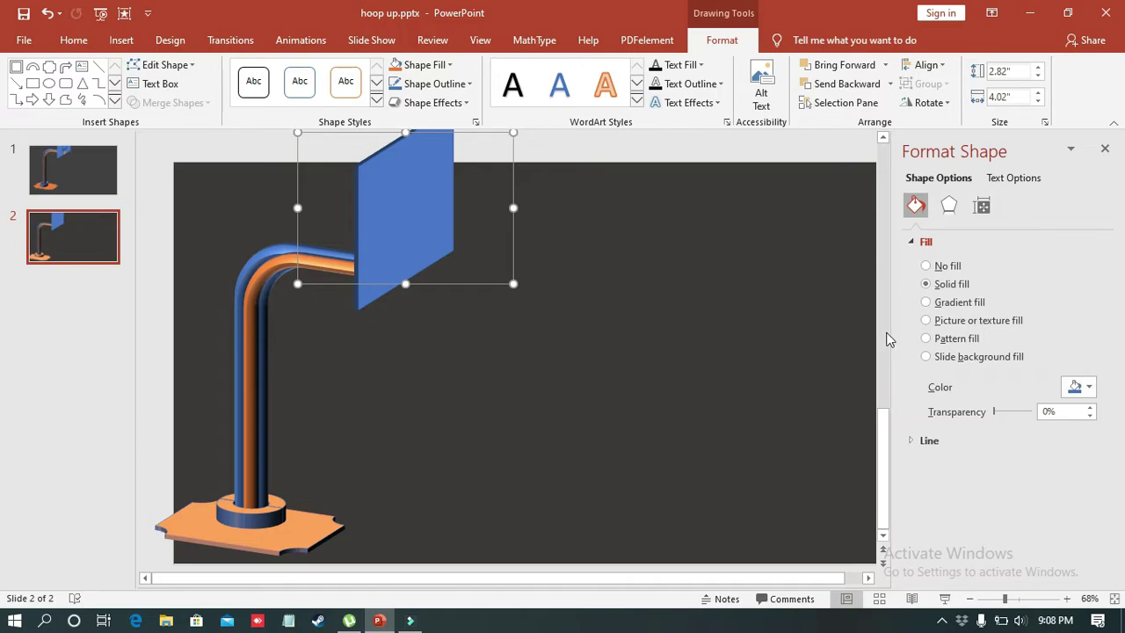
pyautogui.click(928, 320)
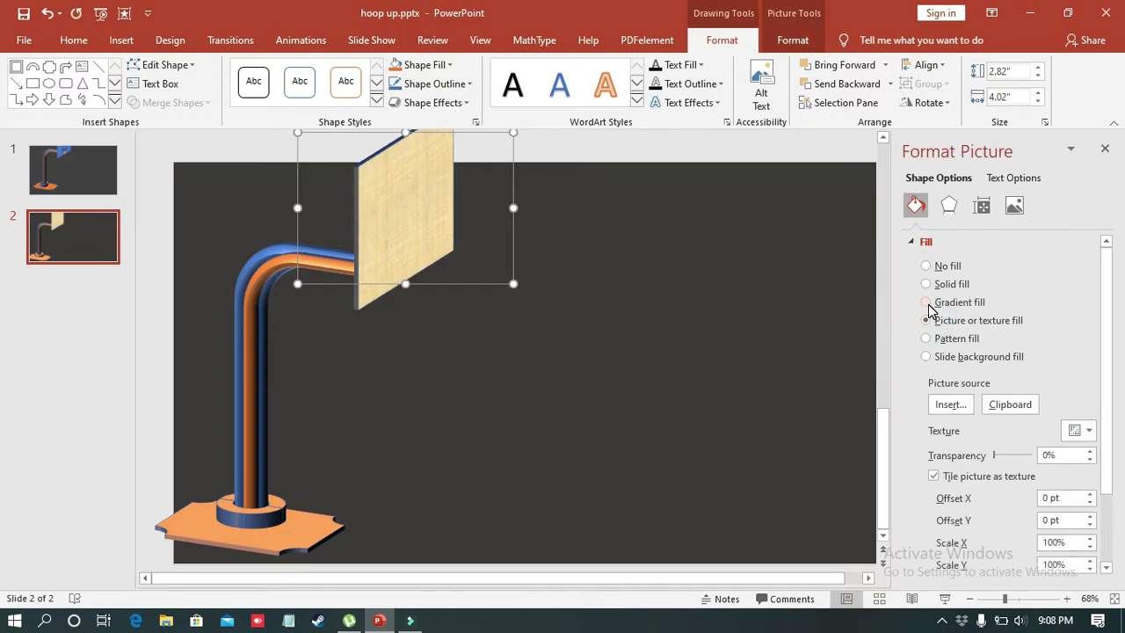
pyautogui.click(1011, 406)
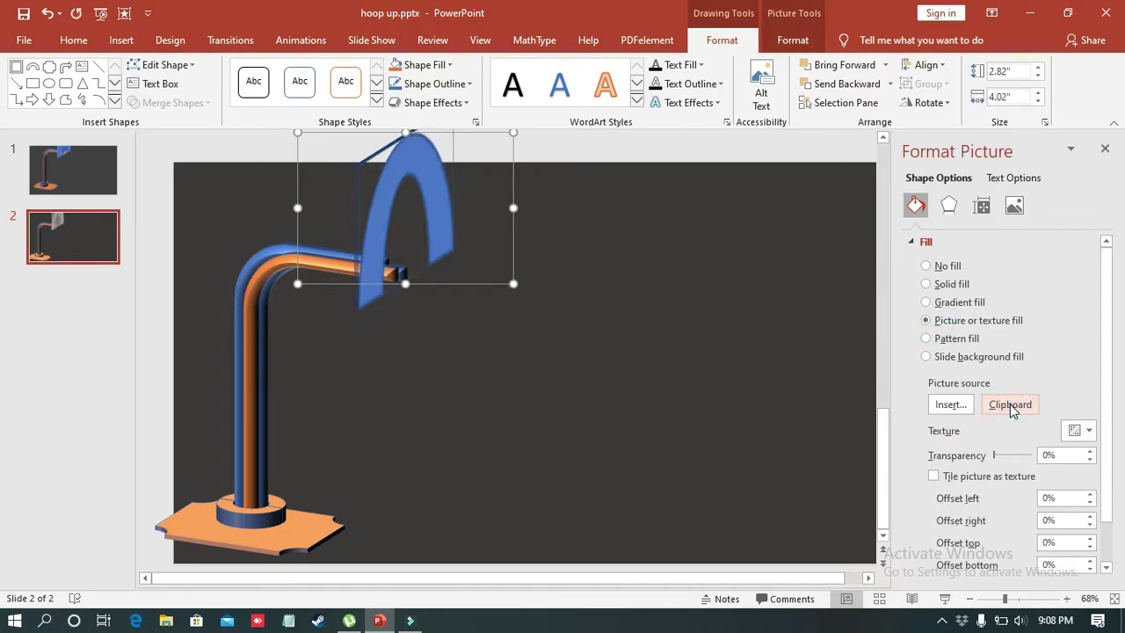
pyautogui.click(1011, 406)
pyautogui.click(47, 14)
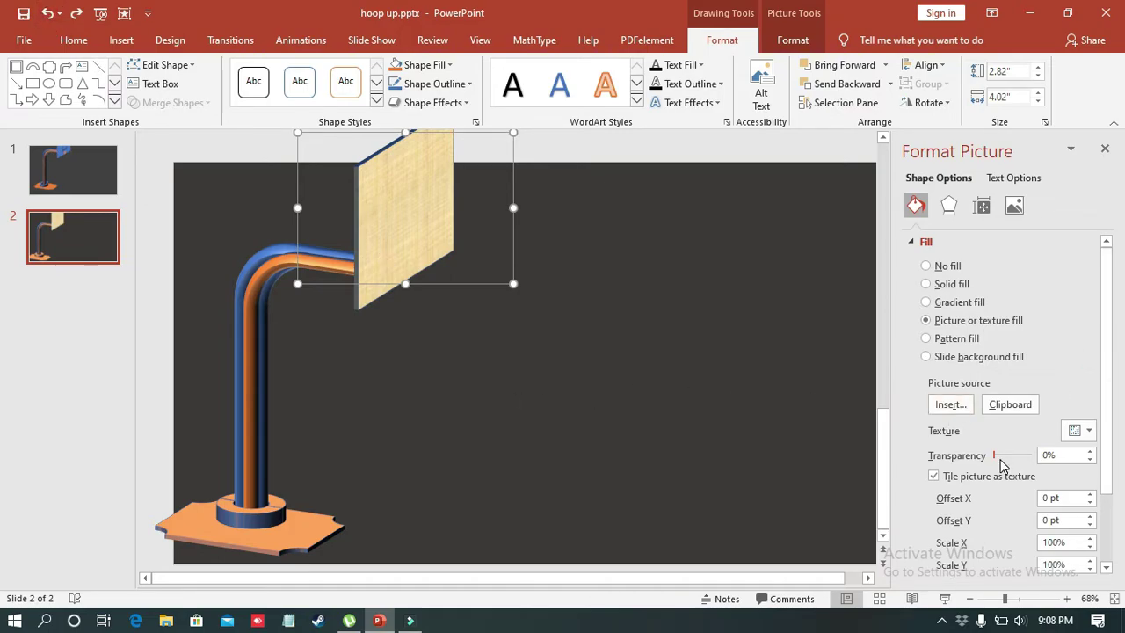
# - Test gradient and slide-background fills, settling back on picture or texture fill
pyautogui.click(926, 303)
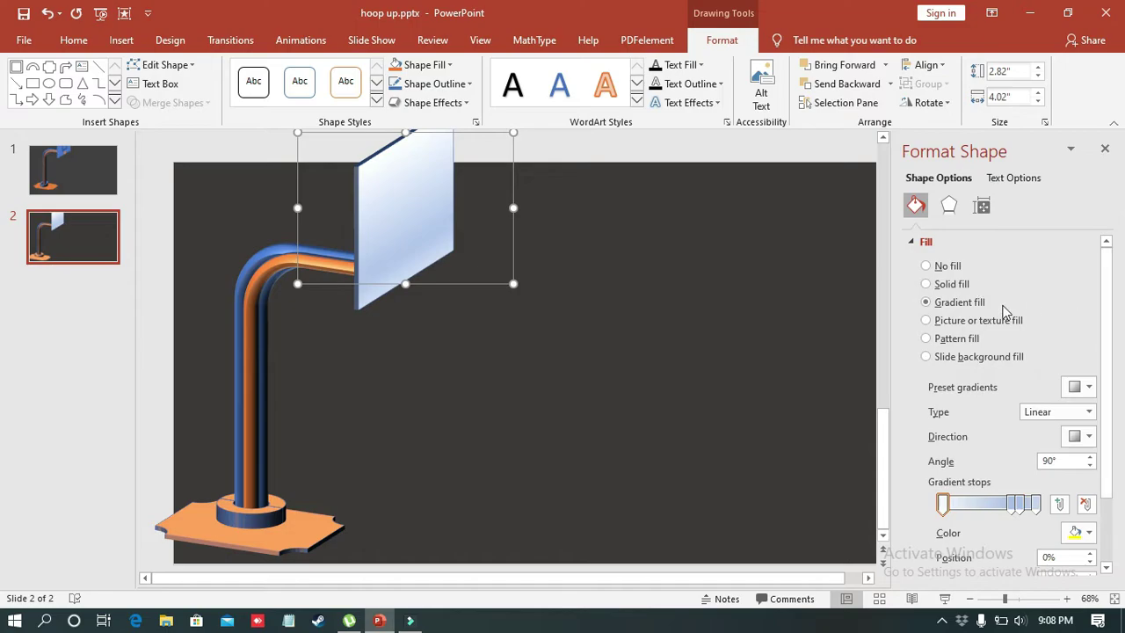
pyautogui.moveTo(1103, 356); pyautogui.dragTo(1122, 461)
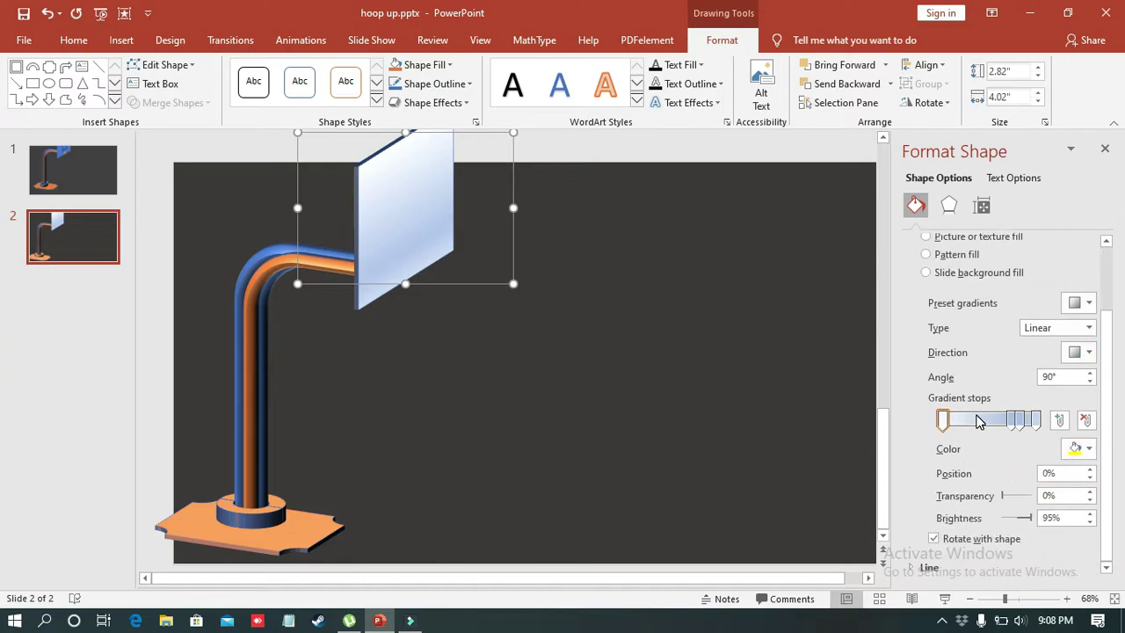
pyautogui.click(926, 272)
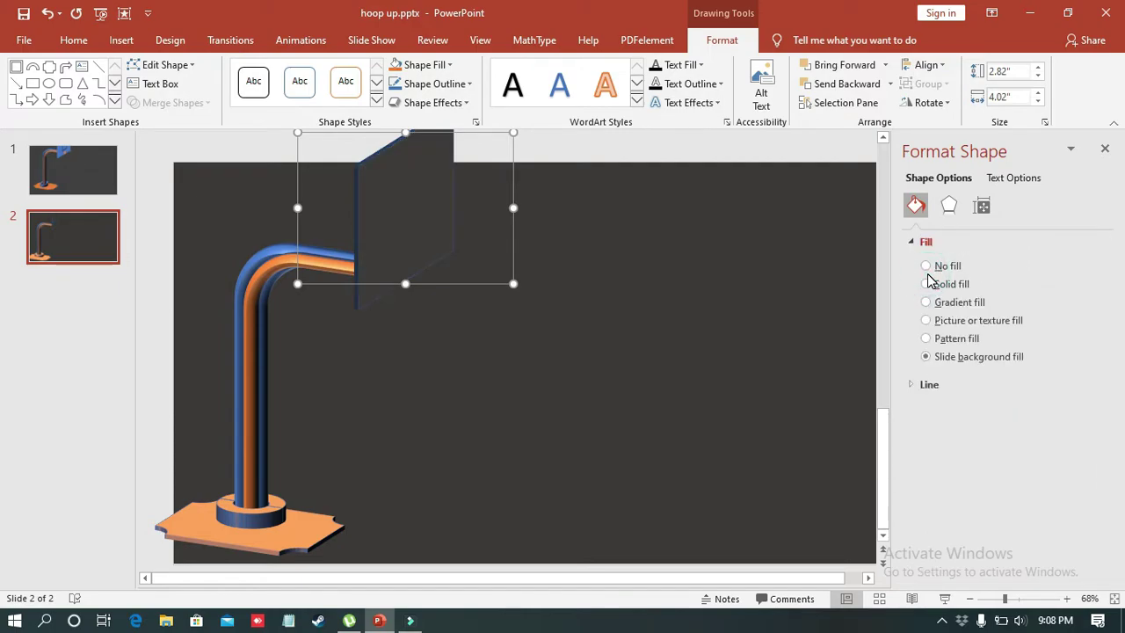
pyautogui.click(926, 320)
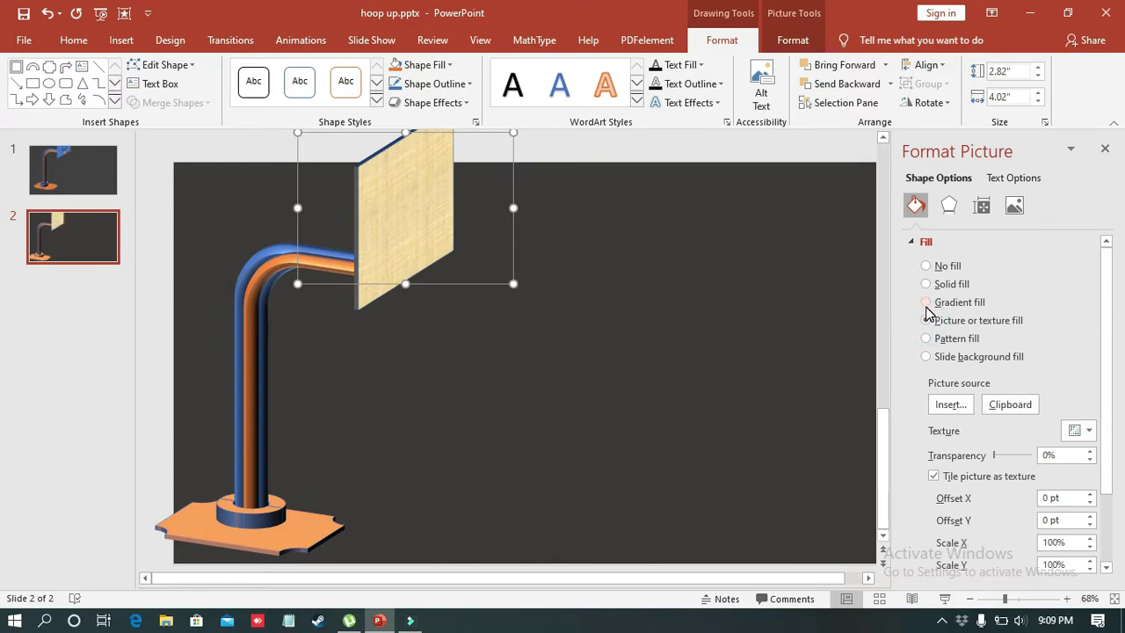
pyautogui.click(926, 302)
pyautogui.click(926, 320)
# - Apply a light whitish texture to the backboard at about 26% transparency
pyautogui.click(1088, 434)
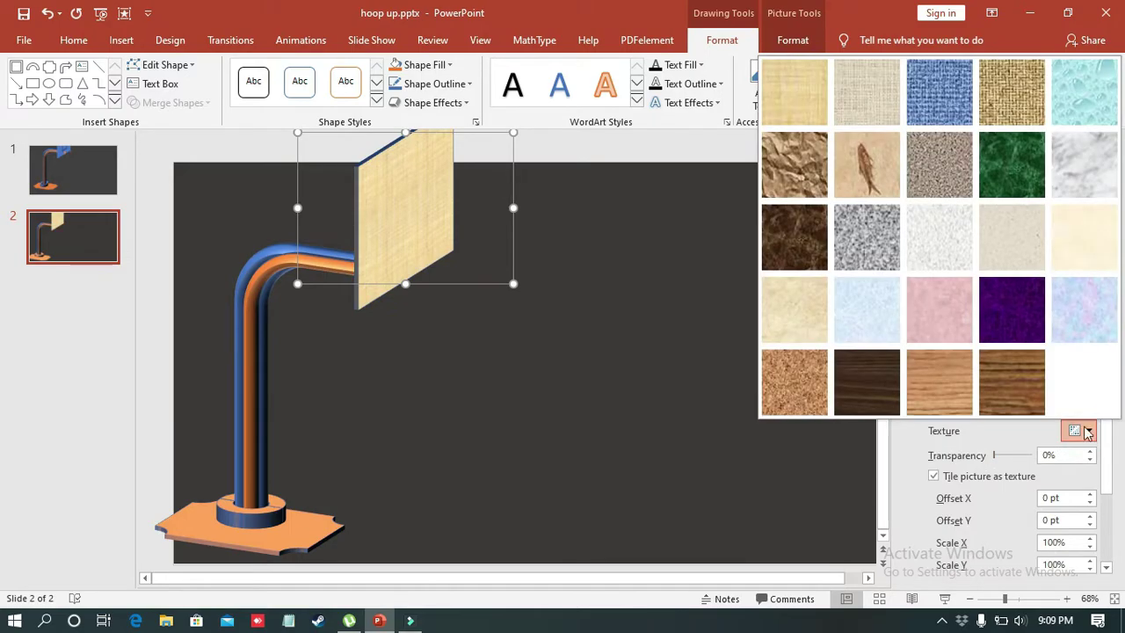
pyautogui.click(1080, 325)
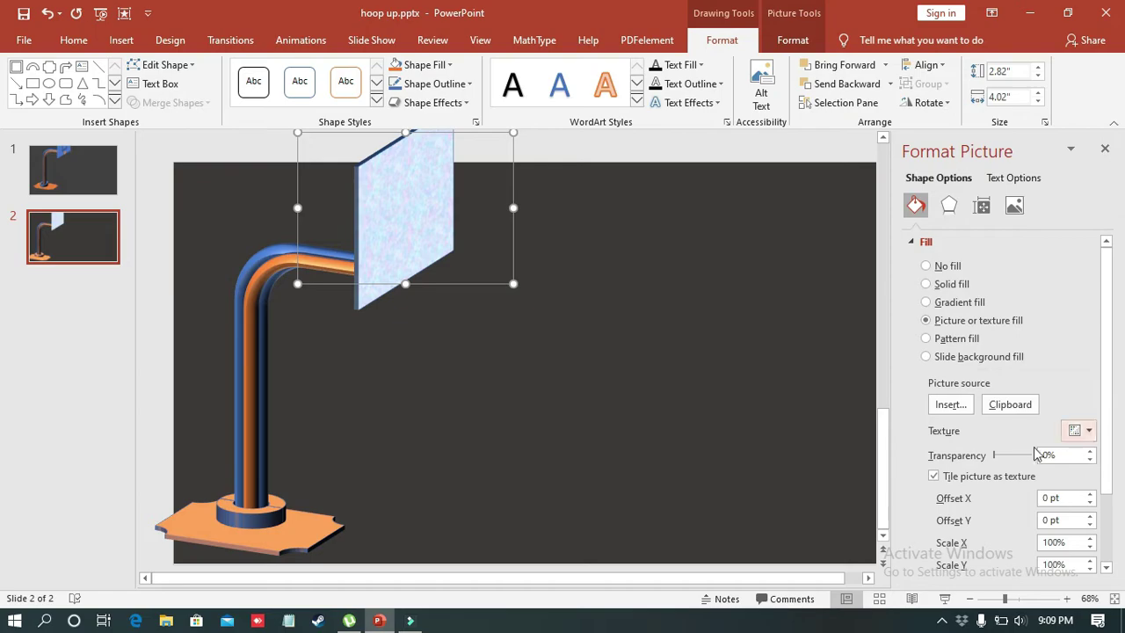
pyautogui.moveTo(994, 455); pyautogui.dragTo(1034, 459)
pyautogui.click(1089, 431)
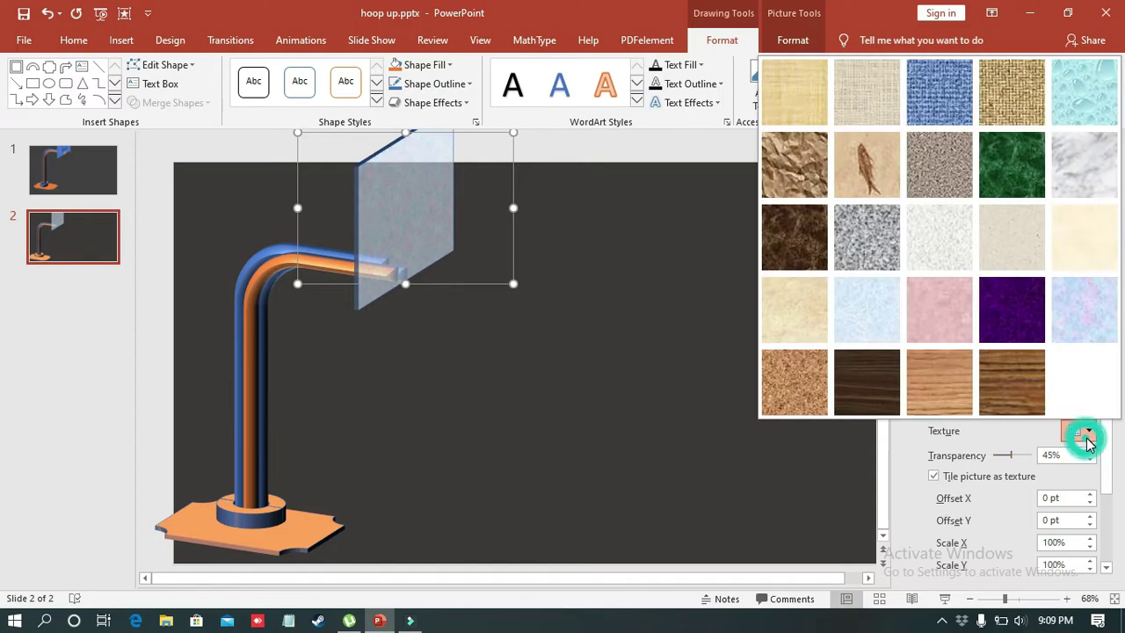
pyautogui.click(1098, 116)
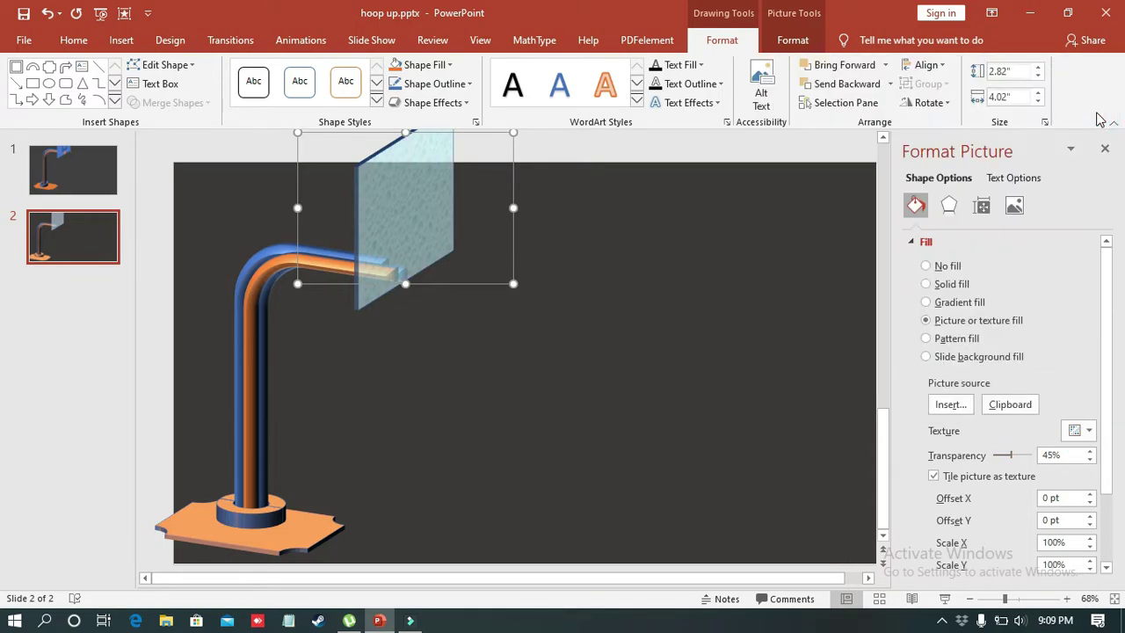
pyautogui.click(1089, 431)
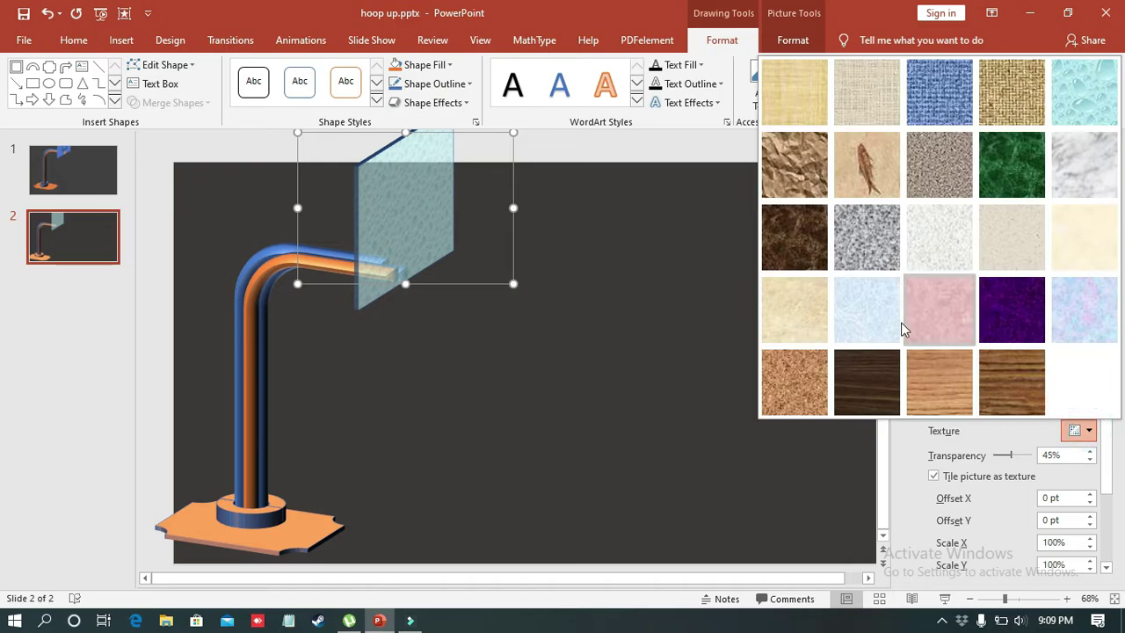
pyautogui.click(876, 311)
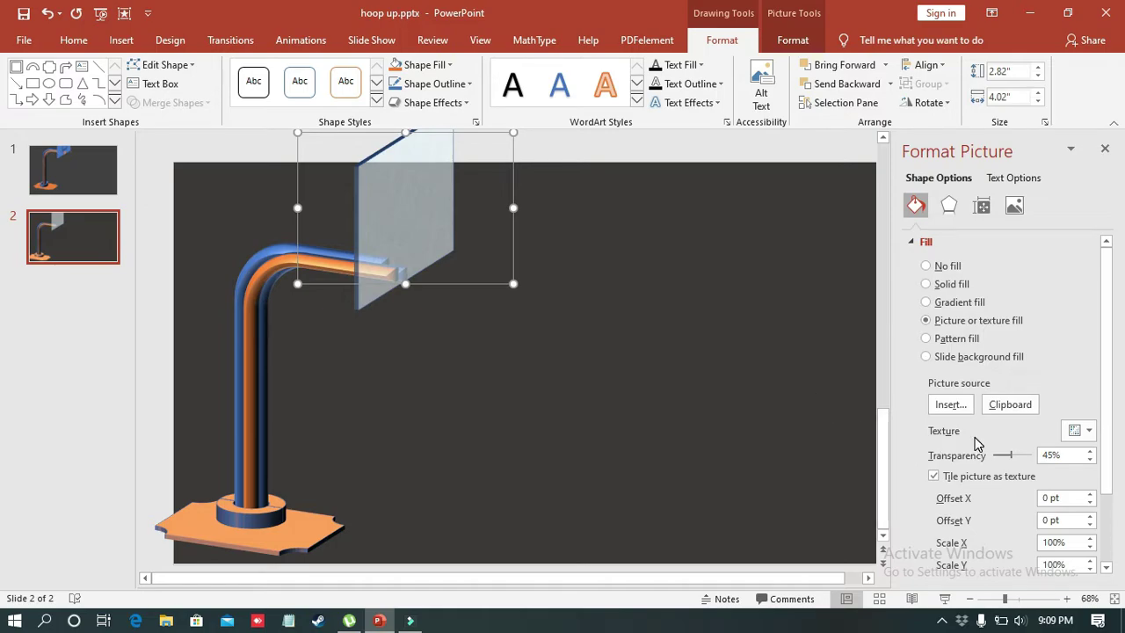
pyautogui.moveTo(1008, 458); pyautogui.dragTo(1003, 460)
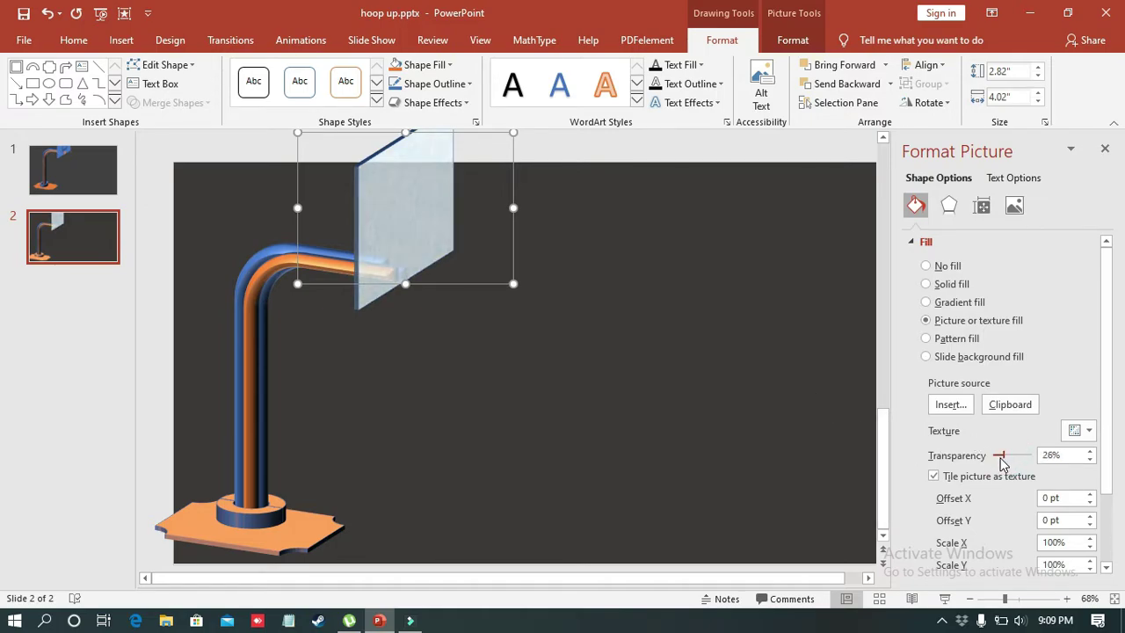
pyautogui.moveTo(1001, 463)
pyautogui.mouseDown()
pyautogui.moveTo(1023, 468)
pyautogui.moveTo(1003, 466)
pyautogui.mouseUp()
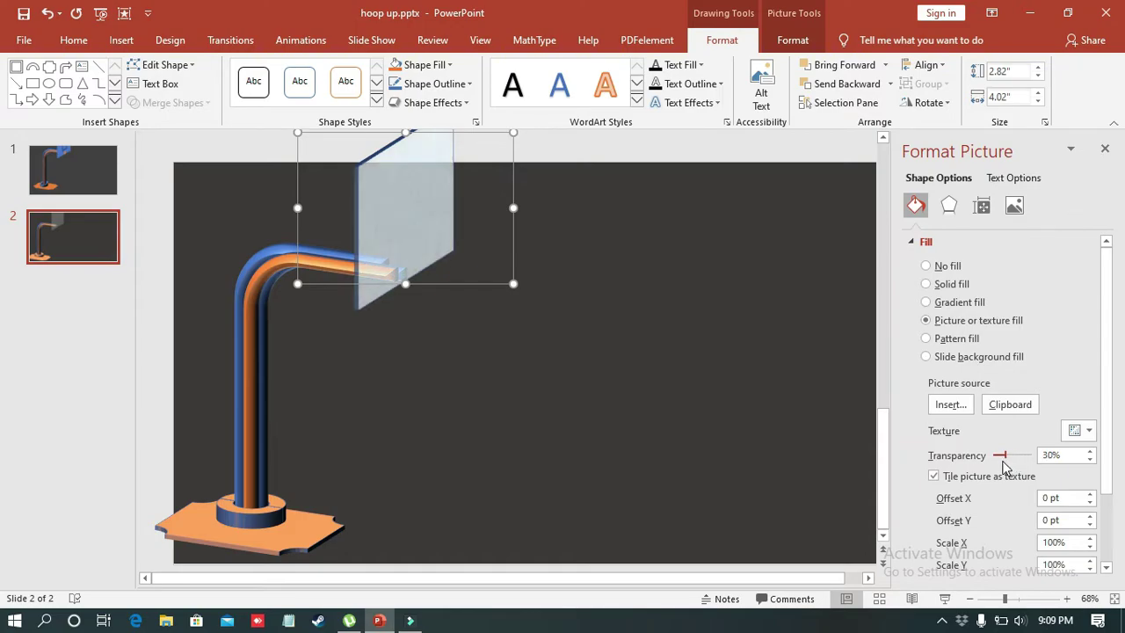
pyautogui.click(596, 439)
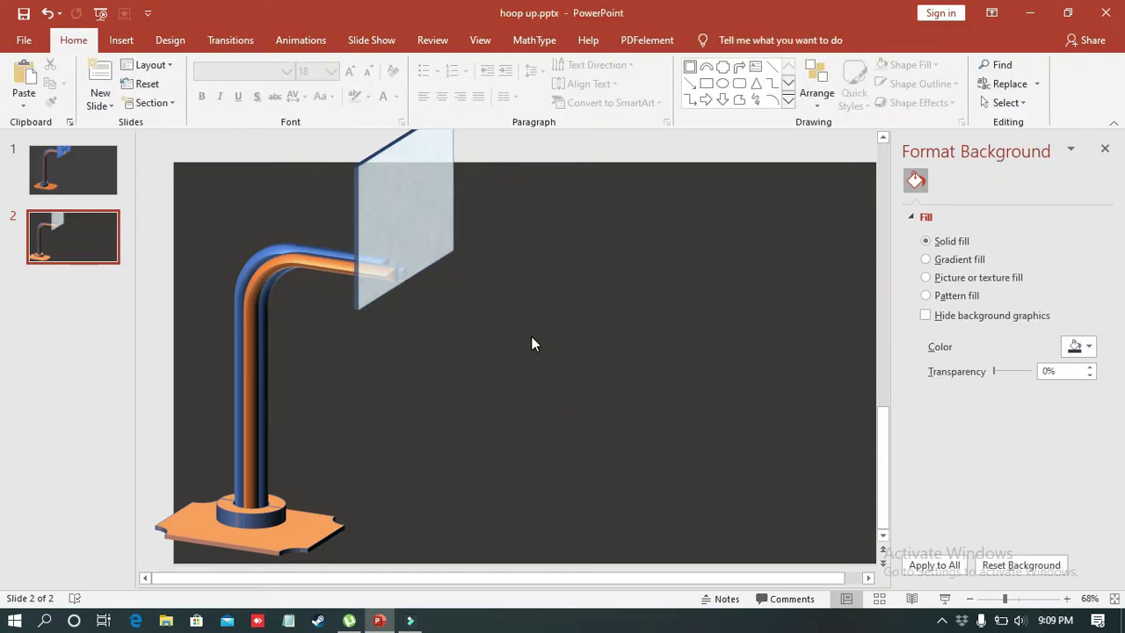
# - Draw a frame shape to the right of the backboard
pyautogui.click(391, 193)
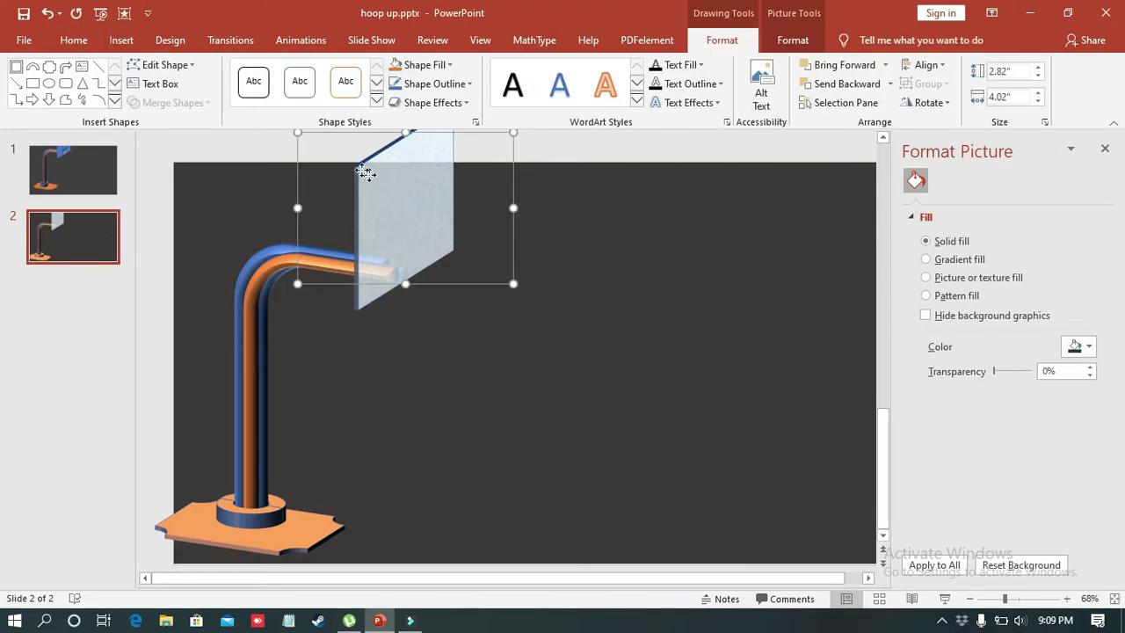
pyautogui.click(120, 41)
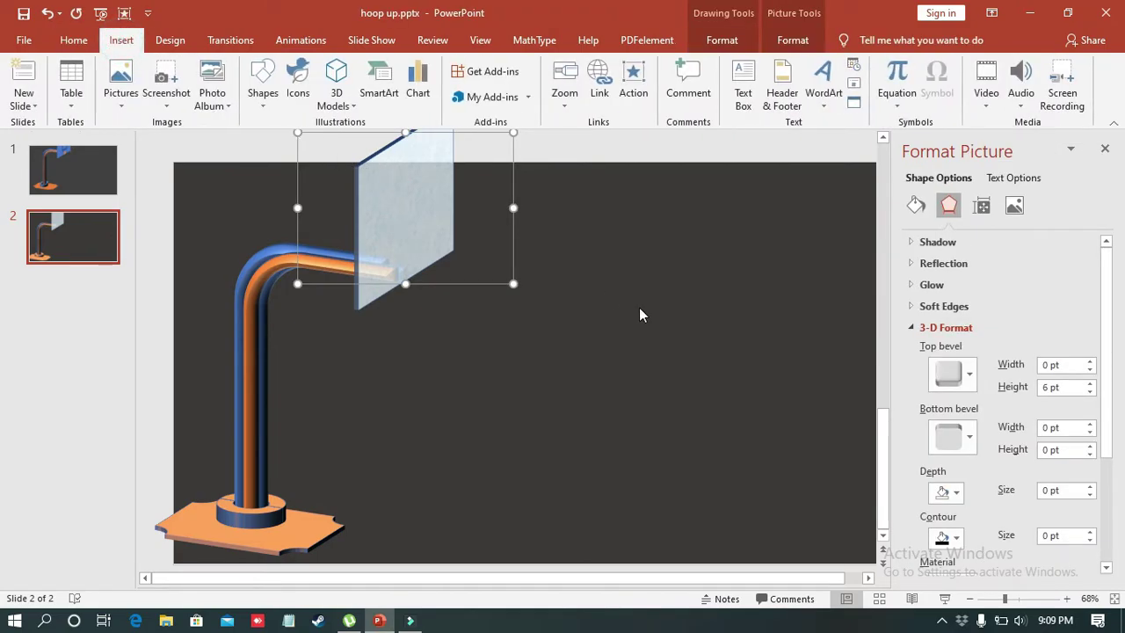
pyautogui.click(263, 96)
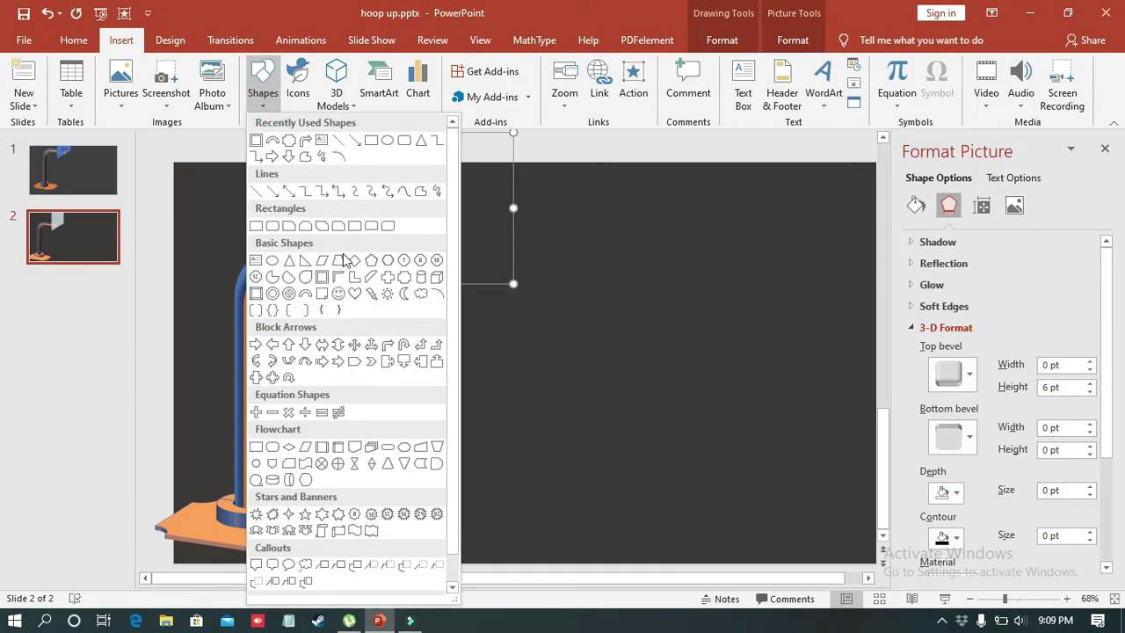
pyautogui.click(326, 279)
pyautogui.moveTo(623, 273); pyautogui.dragTo(736, 364)
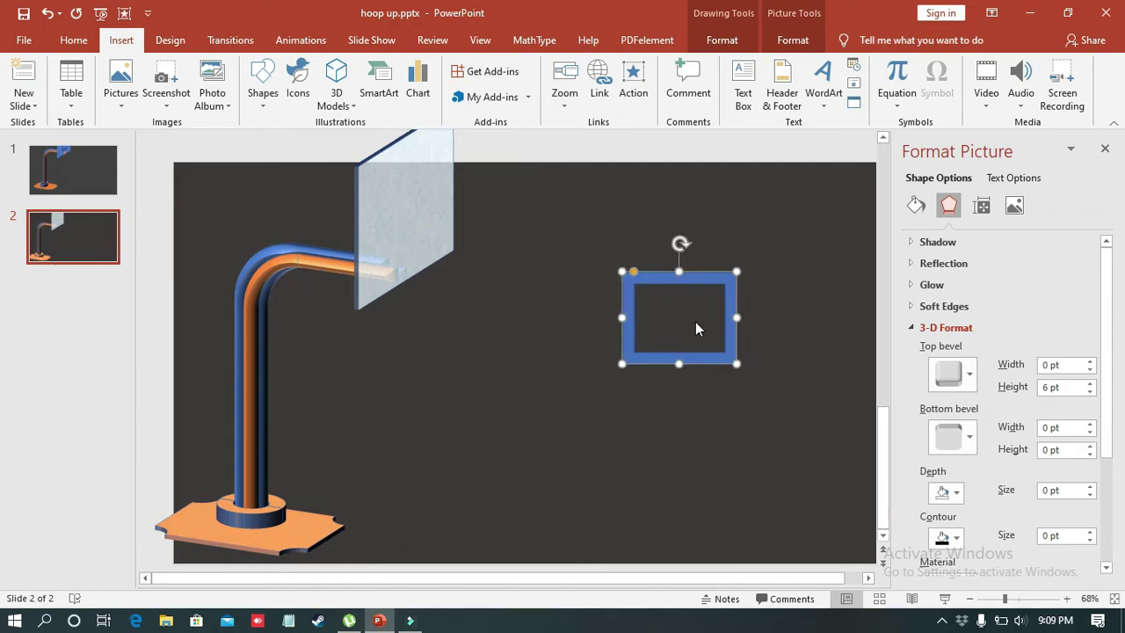
# - Tilt the frame with the parallel 3-D rotation preset and a 6 pt top bevel height
pyautogui.click(433, 102)
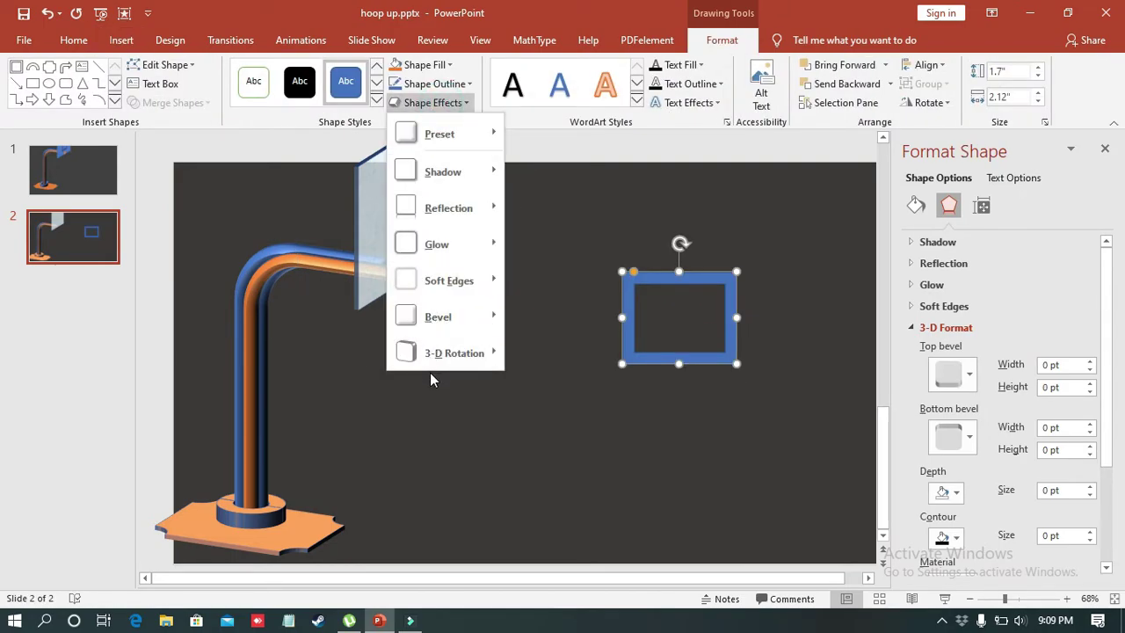
pyautogui.moveTo(436, 359)
pyautogui.click(524, 332)
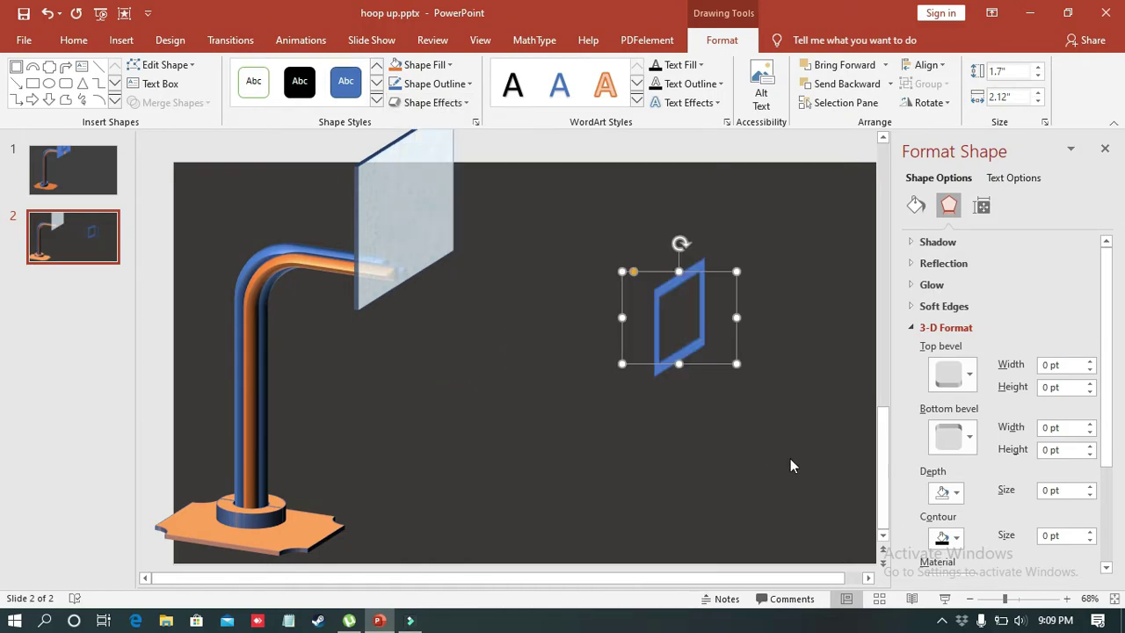
pyautogui.click(1090, 364)
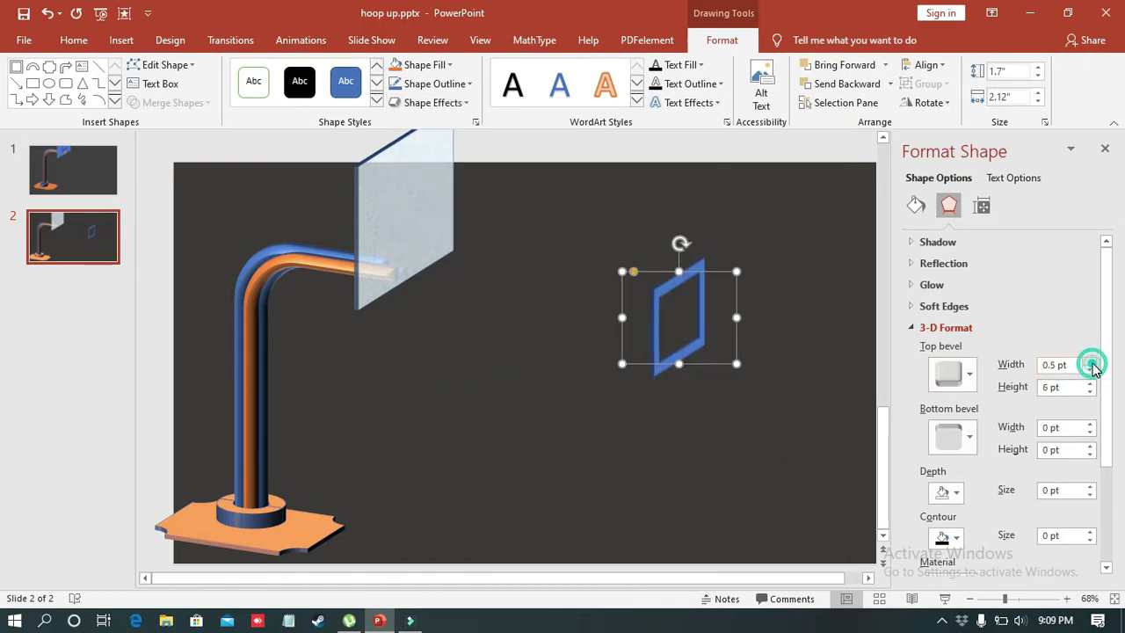
pyautogui.click(1090, 370)
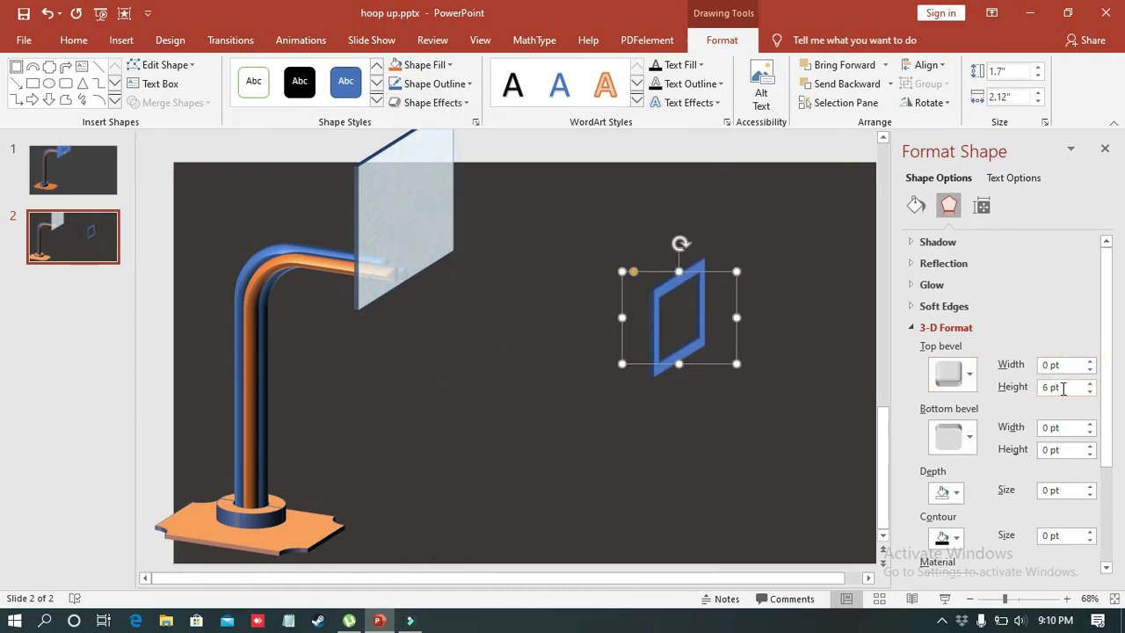
pyautogui.click(710, 419)
pyautogui.click(666, 282)
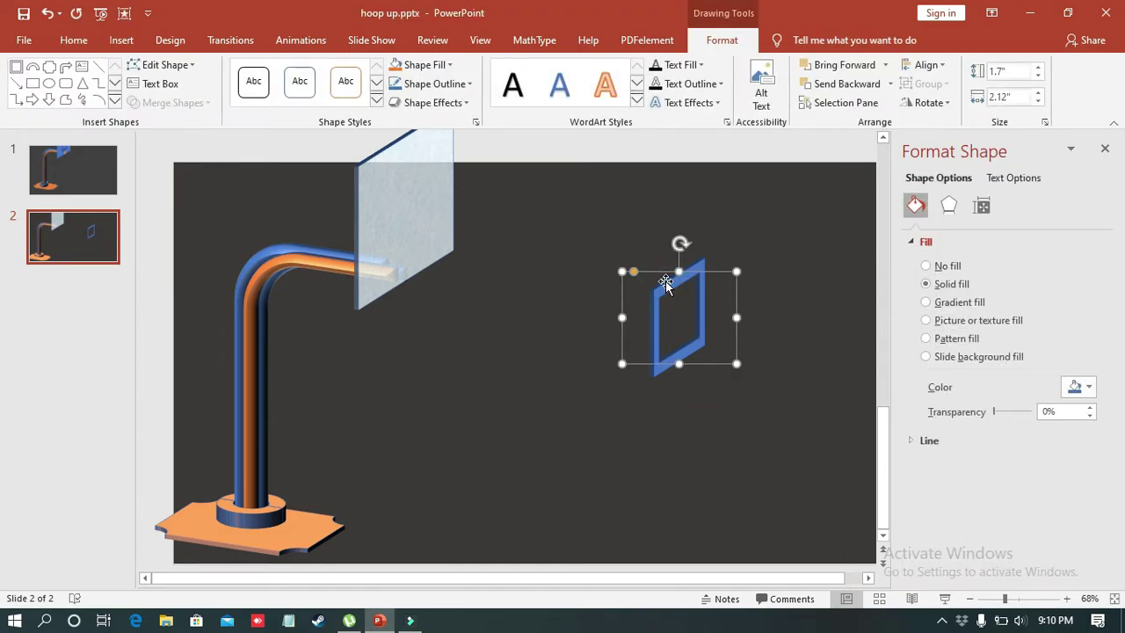
# - Nudge the frame left and up onto the backboard
pyautogui.press('Left')
pyautogui.press('Left')
pyautogui.press('Left')
pyautogui.press('Up')
pyautogui.press('Up')
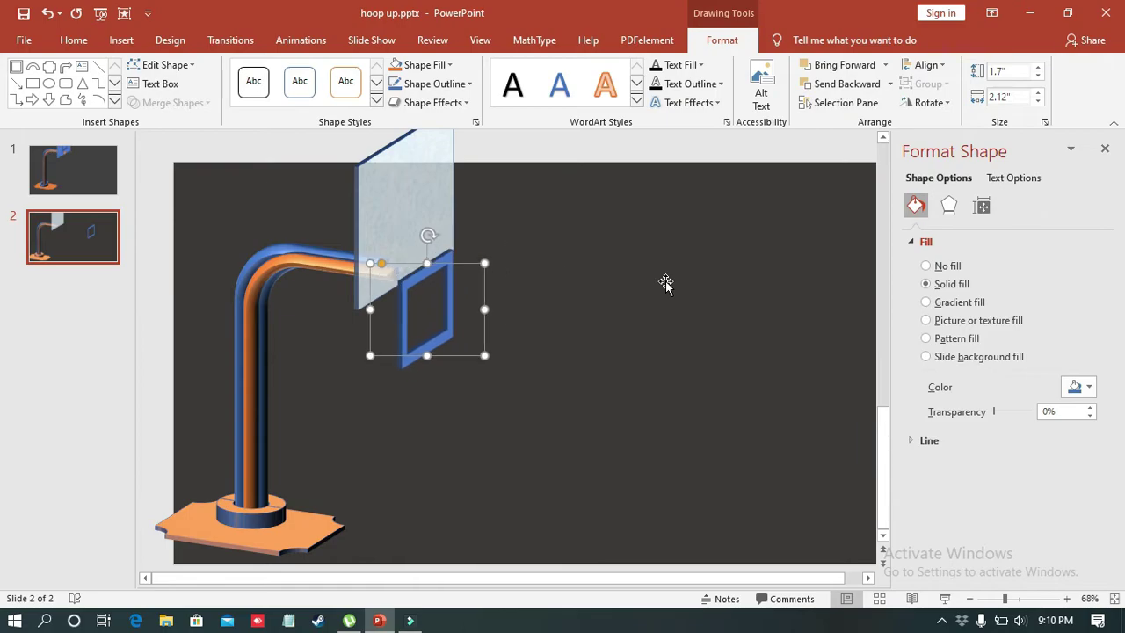
pyautogui.press('Up')
pyautogui.press('Up')
pyautogui.press('Up')
pyautogui.press('Up')
pyautogui.press('Up')
pyautogui.press('Up')
pyautogui.press('Left')
pyautogui.press('Left')
pyautogui.press('Left')
pyautogui.press('Down')
pyautogui.press('Down')
pyautogui.press('Down')
pyautogui.press('Down')
pyautogui.press('Down')
pyautogui.press('Down')
pyautogui.press('Down')
pyautogui.press('Down')
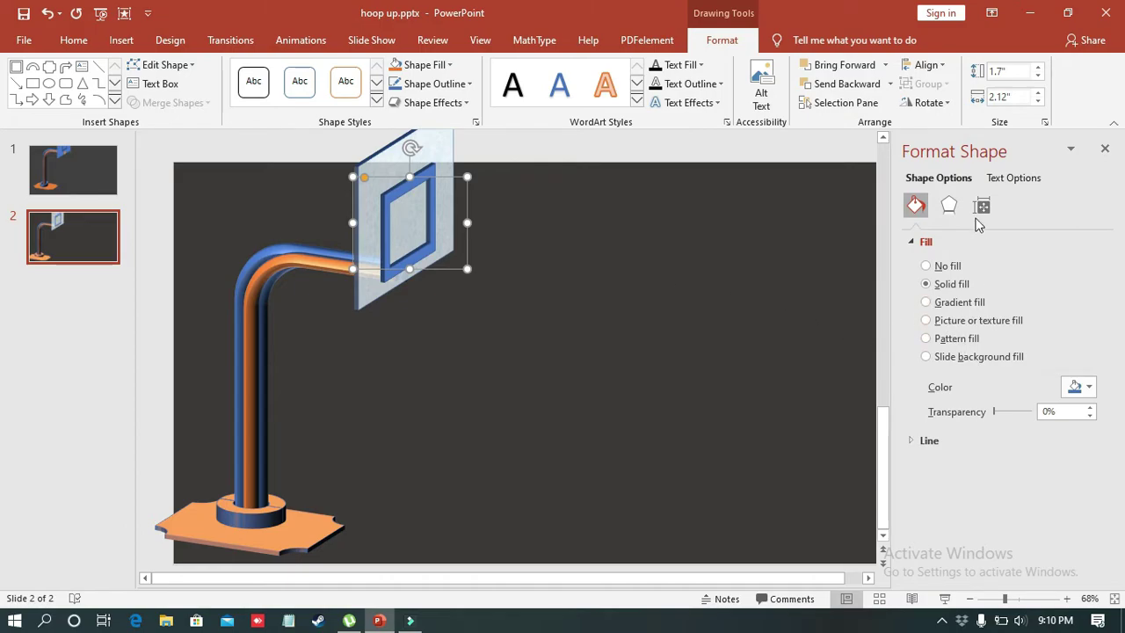
# - Reduce the frame's top bevel height to 1 pt
pyautogui.click(948, 207)
pyautogui.click(1091, 393)
pyautogui.click(1090, 392)
pyautogui.click(1090, 392)
pyautogui.click(1090, 392)
pyautogui.click(1090, 392)
pyautogui.click(1090, 392)
pyautogui.click(1091, 392)
pyautogui.click(1091, 392)
pyautogui.click(1090, 392)
pyautogui.click(1090, 392)
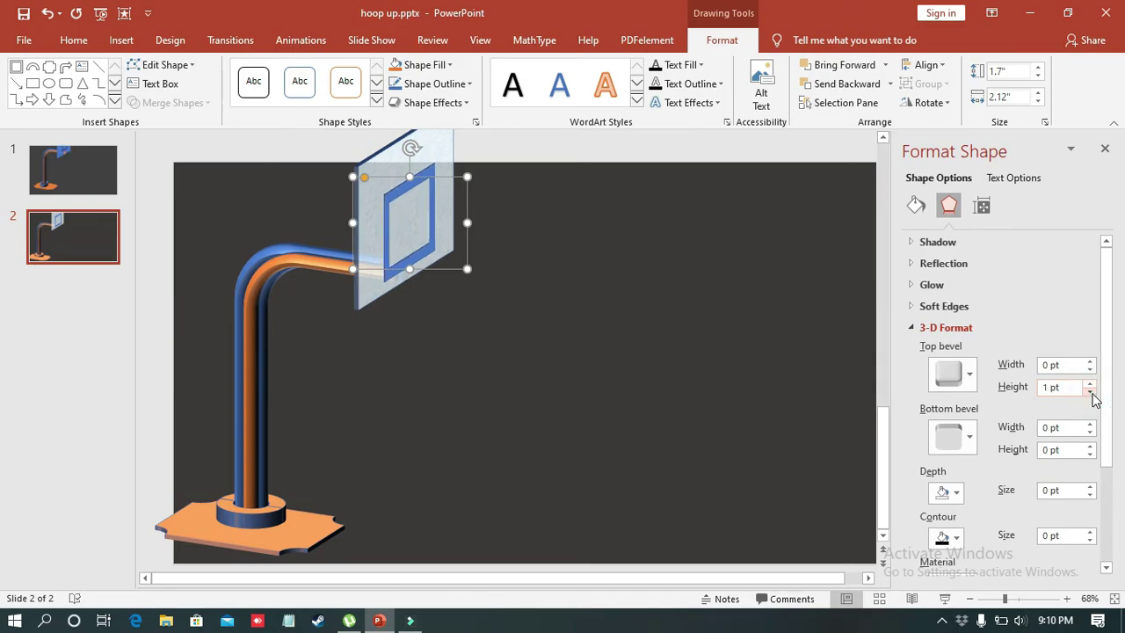
pyautogui.click(592, 422)
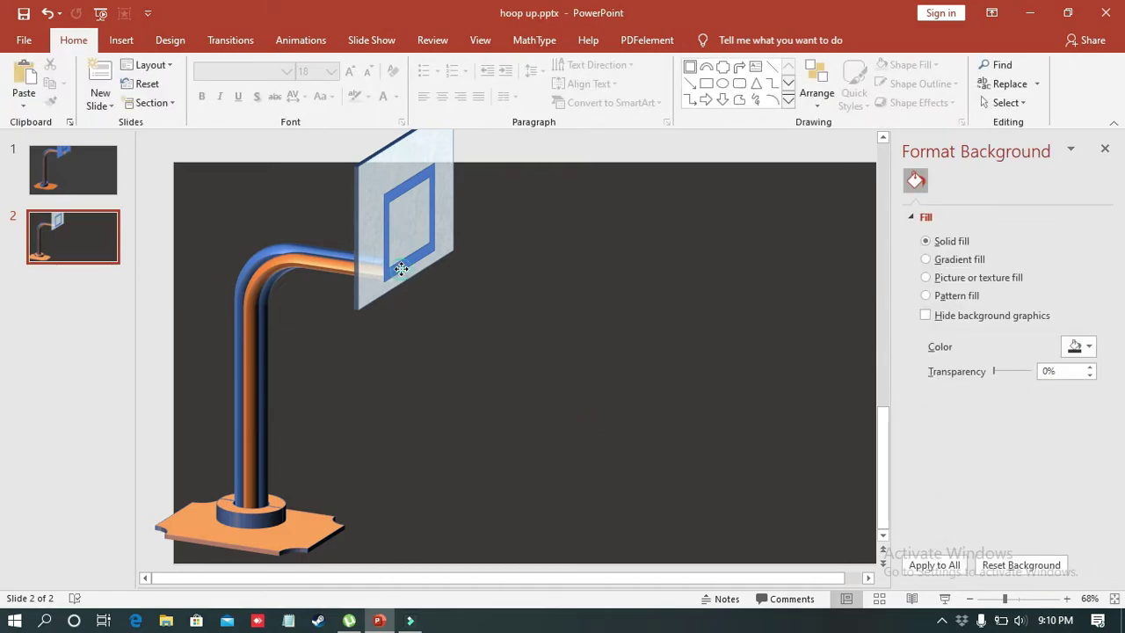
# - Raise the backboard slightly and narrow it from its left side
pyautogui.click(400, 270)
pyautogui.hotkey('ctrl', 'Up')
pyautogui.moveTo(351, 230); pyautogui.dragTo(432, 243)
pyautogui.click(409, 223)
pyautogui.click(535, 317)
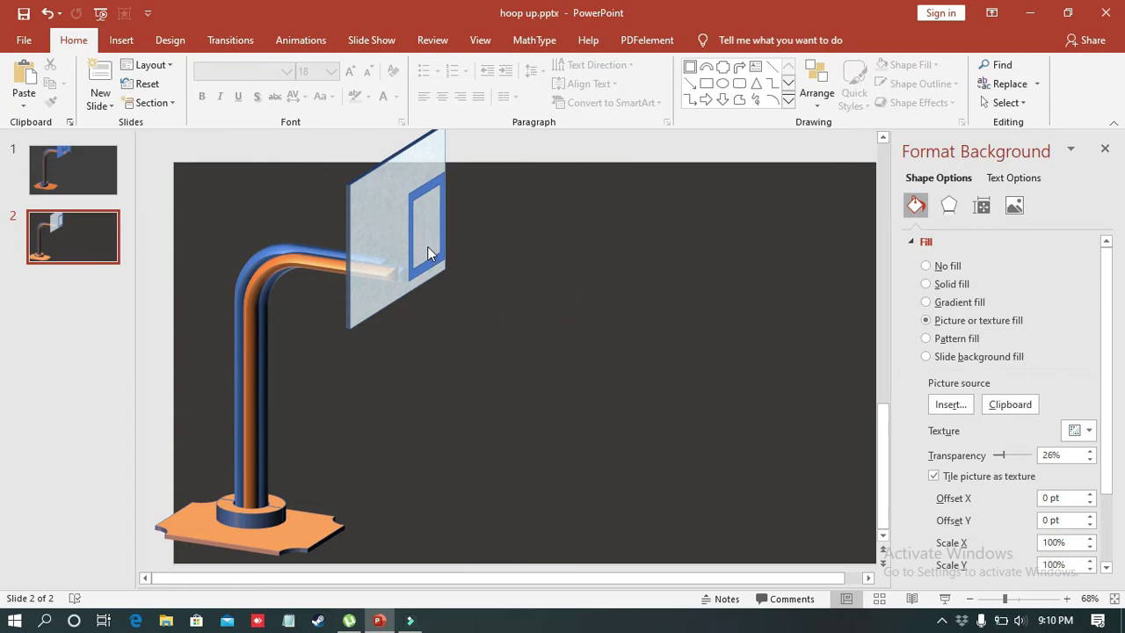
# - Undo the last two frame moves and nudge the frame up slightly
pyautogui.click(432, 262)
pyautogui.hotkey('ctrl', 'z')
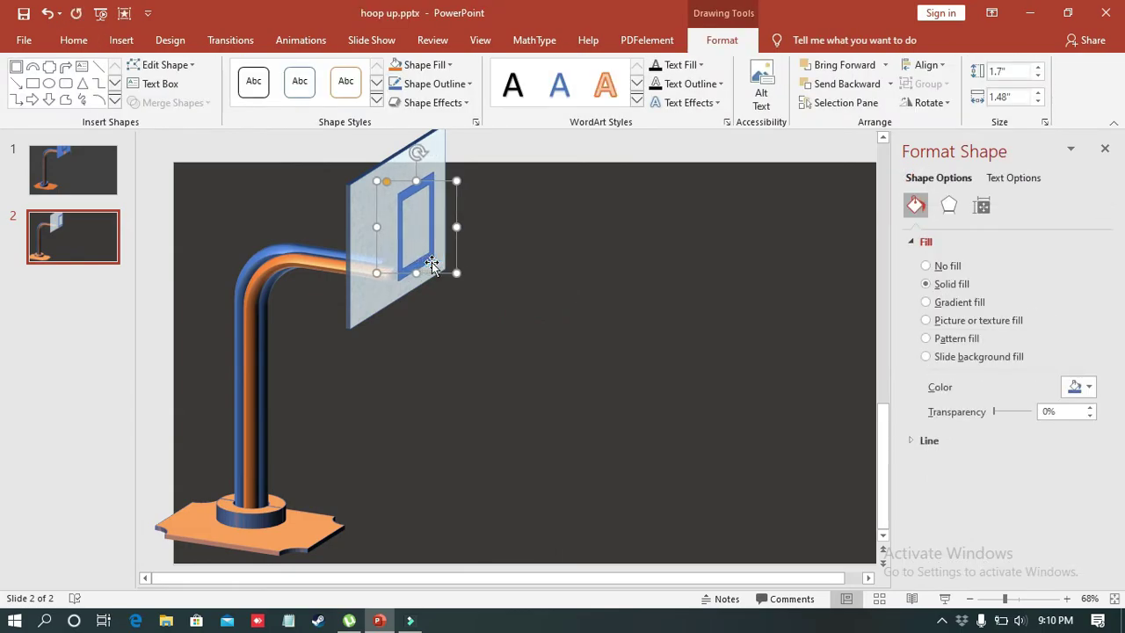
pyautogui.hotkey('ctrl', 'z')
pyautogui.hotkey('ctrl', 'z')
pyautogui.hotkey('ctrl', 'z')
pyautogui.press('Up')
pyautogui.press('Up')
pyautogui.press('Up')
pyautogui.press('Up')
pyautogui.press('Up')
pyautogui.press('Up')
pyautogui.press('Up')
pyautogui.press('Up')
pyautogui.press('Up')
pyautogui.press('Up')
pyautogui.press('Up')
pyautogui.press('Up')
pyautogui.press('Up')
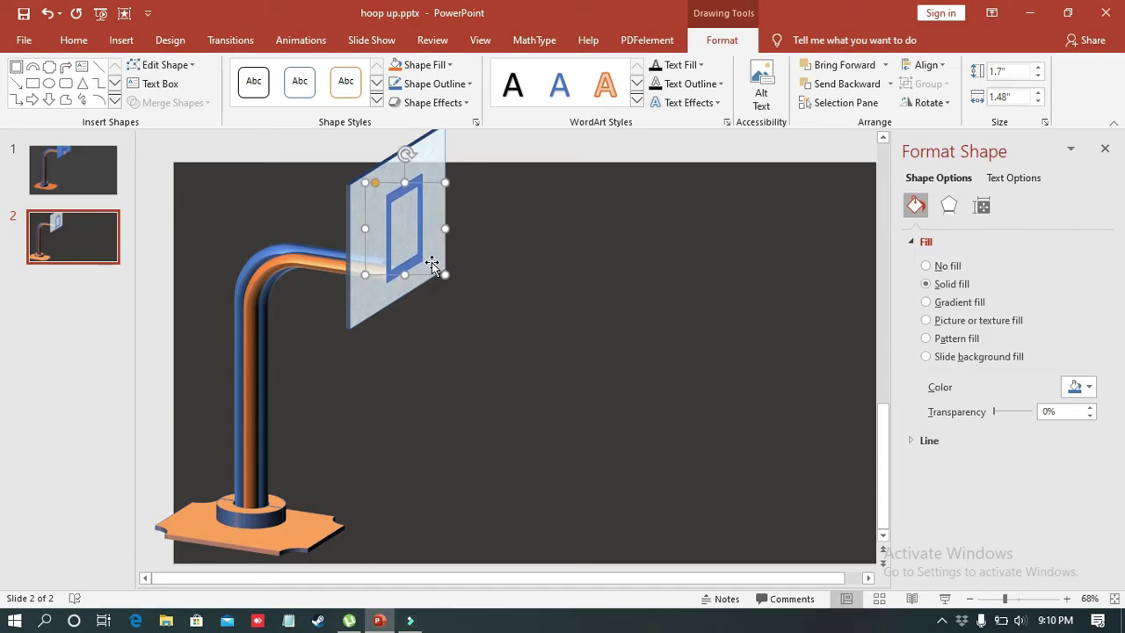
pyautogui.click(556, 304)
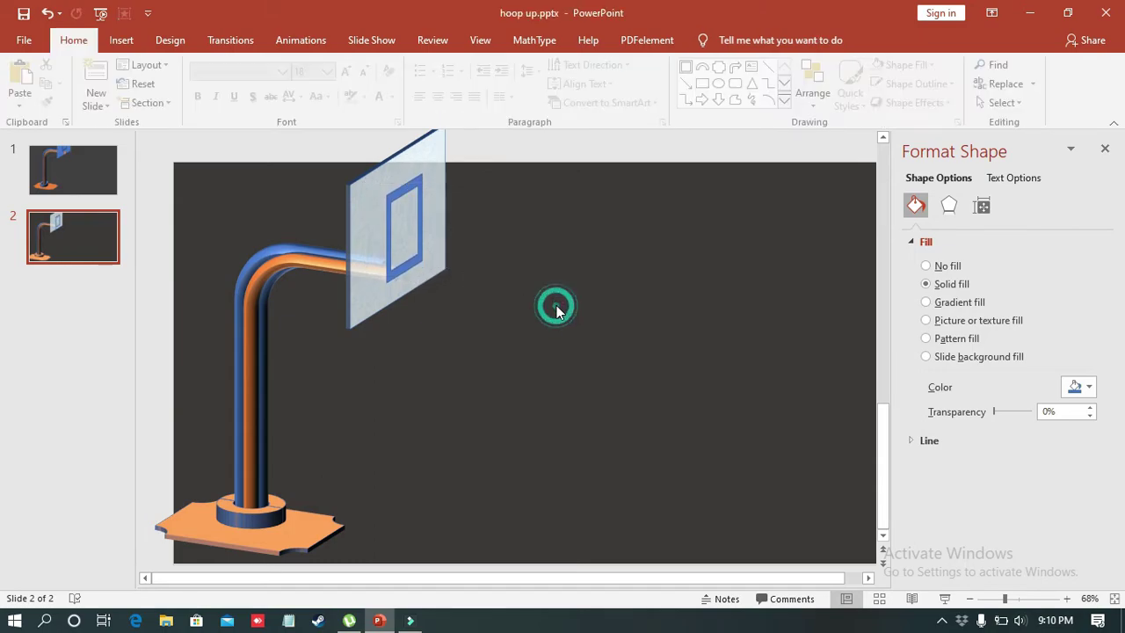
# - Fill the frame rectangle with orange
pyautogui.click(408, 268)
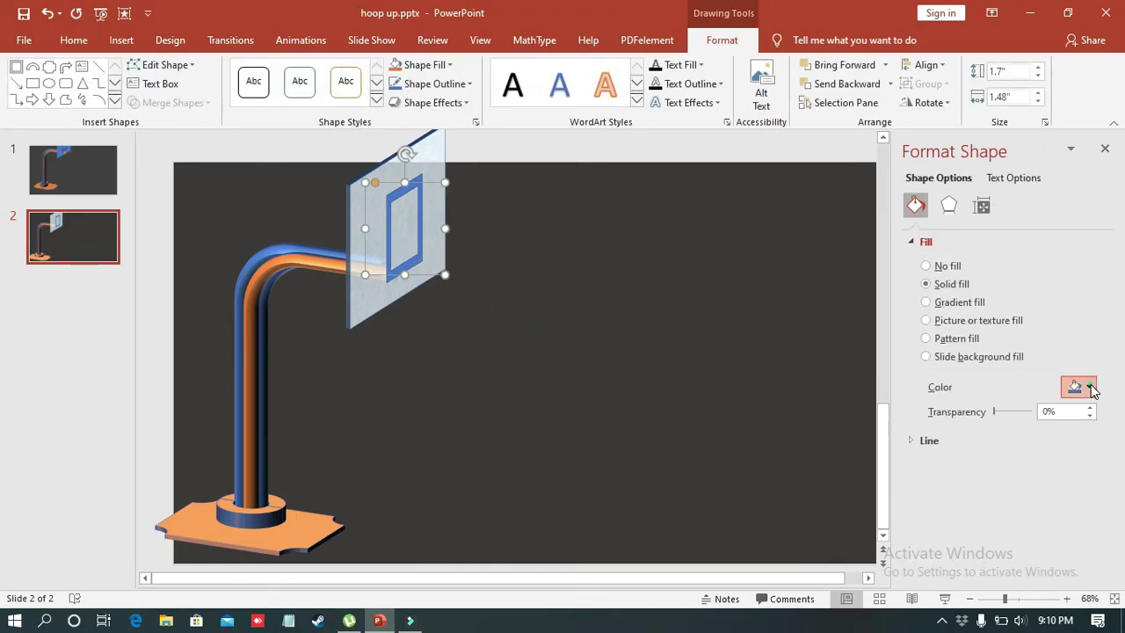
pyautogui.click(1079, 387)
pyautogui.click(1059, 429)
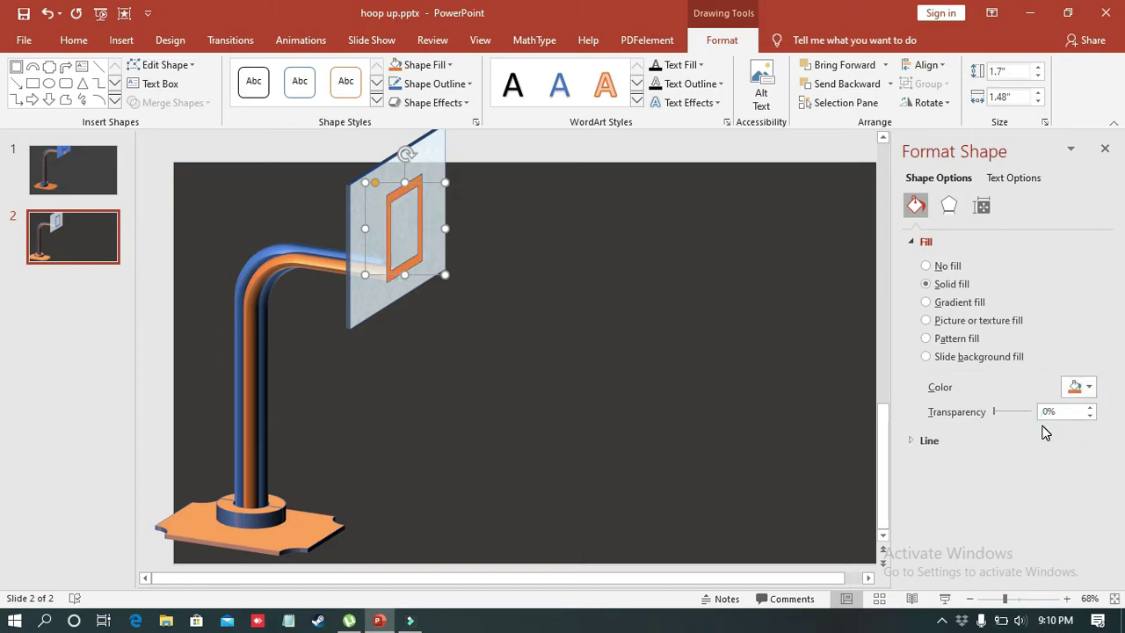
pyautogui.click(717, 432)
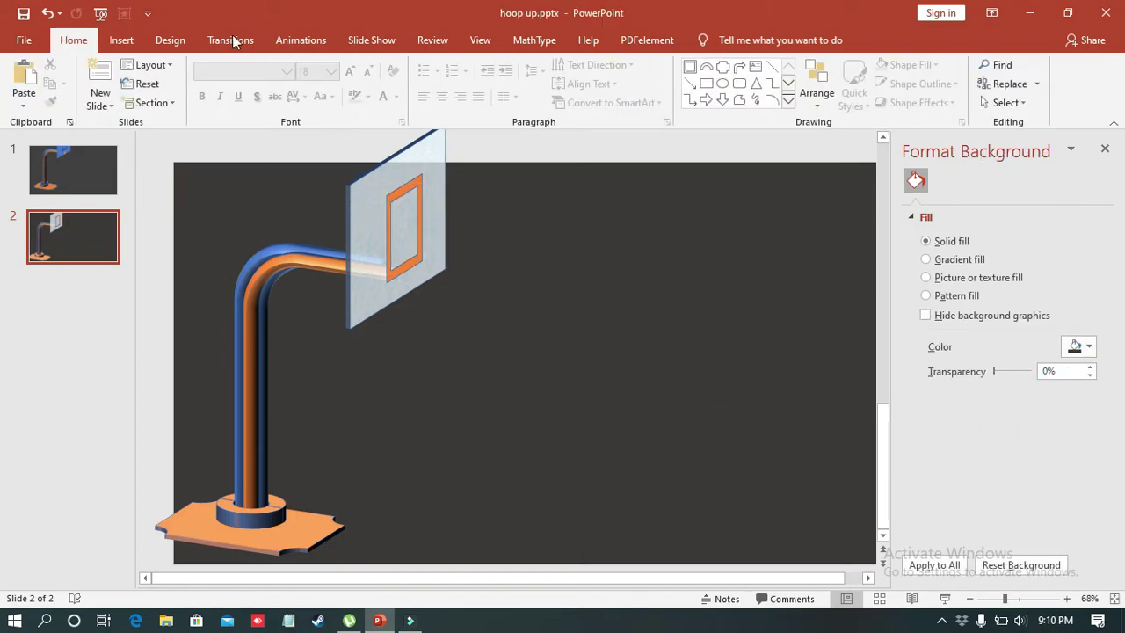
pyautogui.click(122, 39)
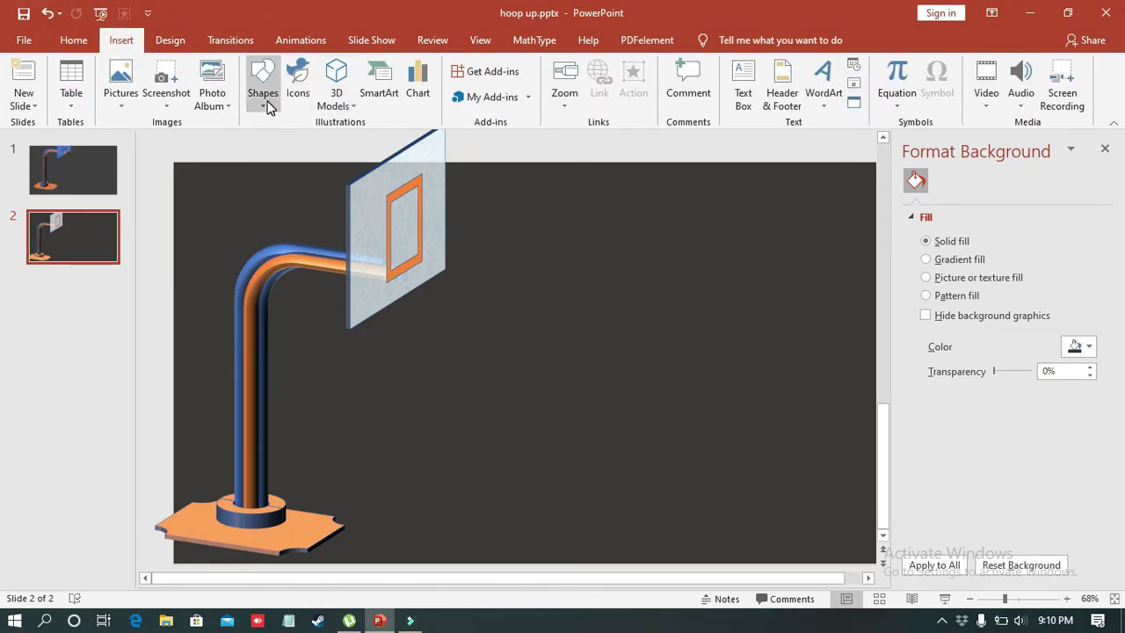
# - Draw a small rectangle right of the backboard and apply a 3-D Rotation preset
pyautogui.click(263, 99)
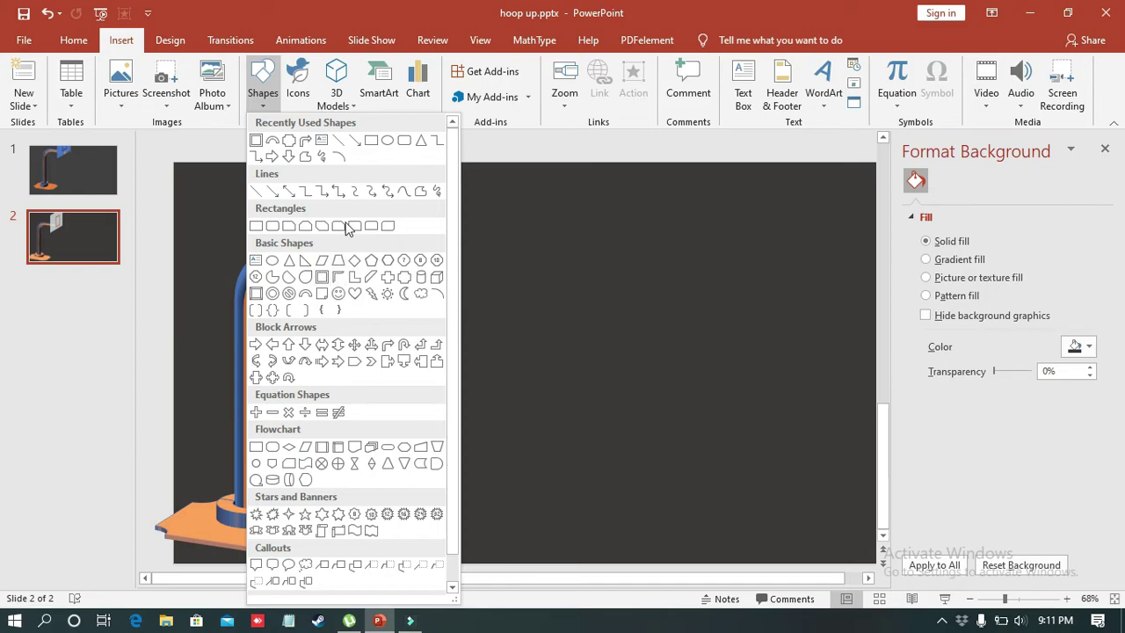
pyautogui.click(374, 144)
pyautogui.moveTo(531, 287); pyautogui.dragTo(562, 308)
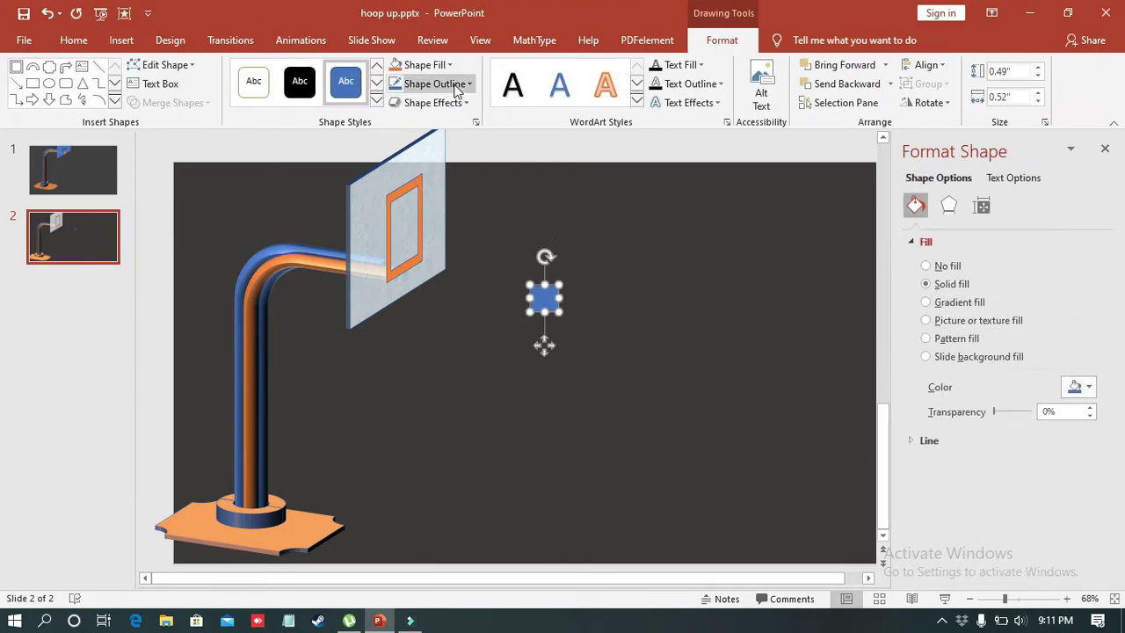
pyautogui.click(456, 102)
pyautogui.moveTo(447, 351)
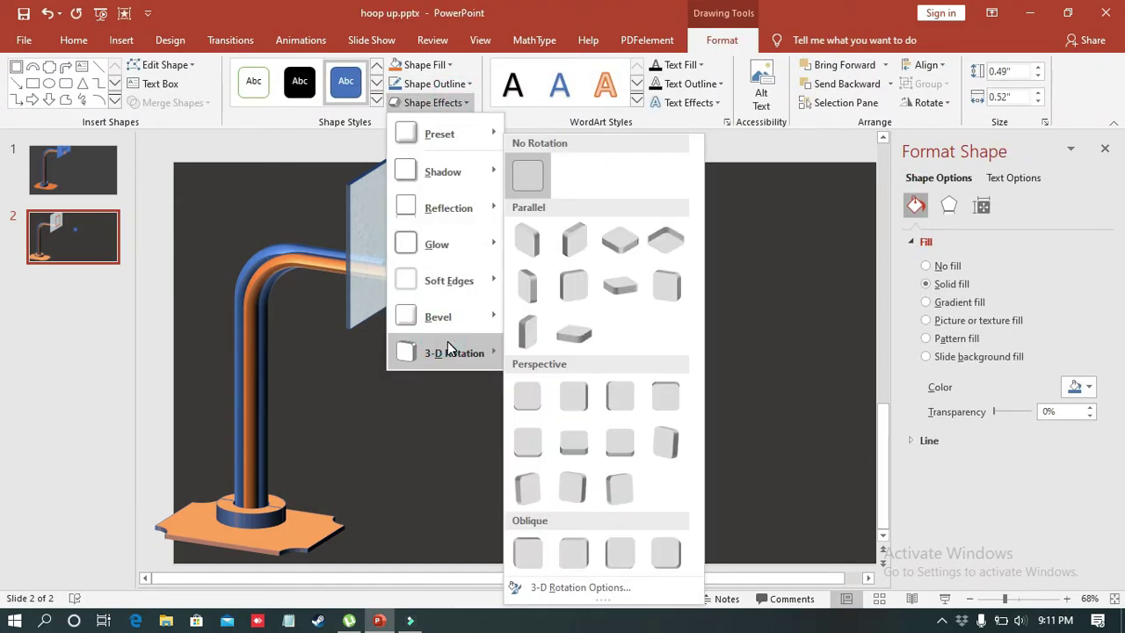
pyautogui.click(528, 347)
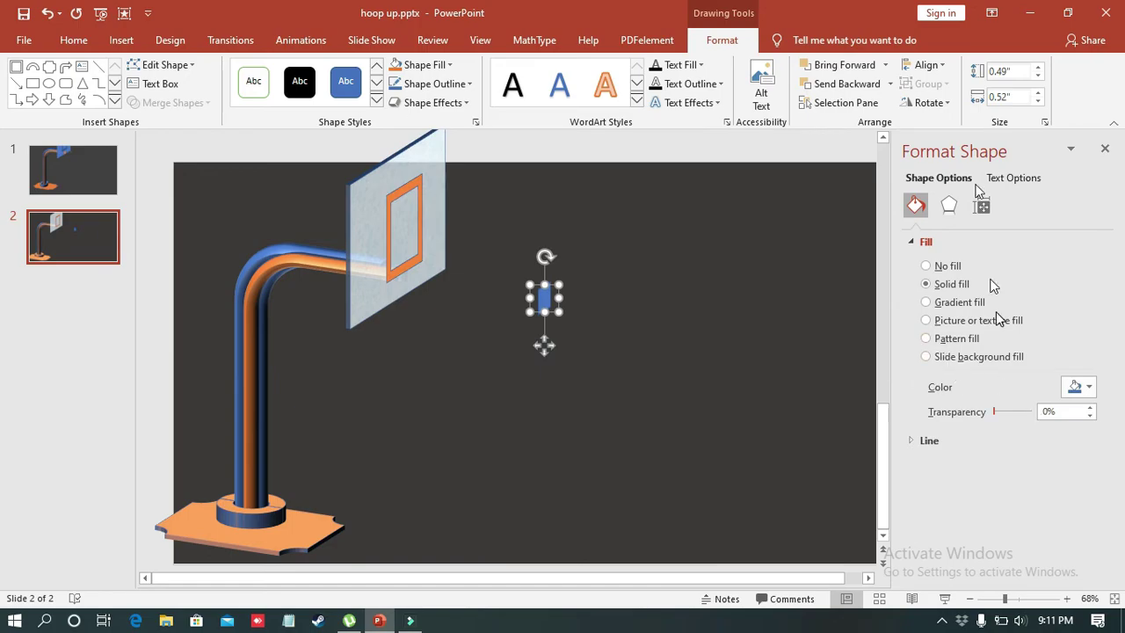
# - Give the rectangle a top bevel with 0 pt width and 2 pt height
pyautogui.click(948, 205)
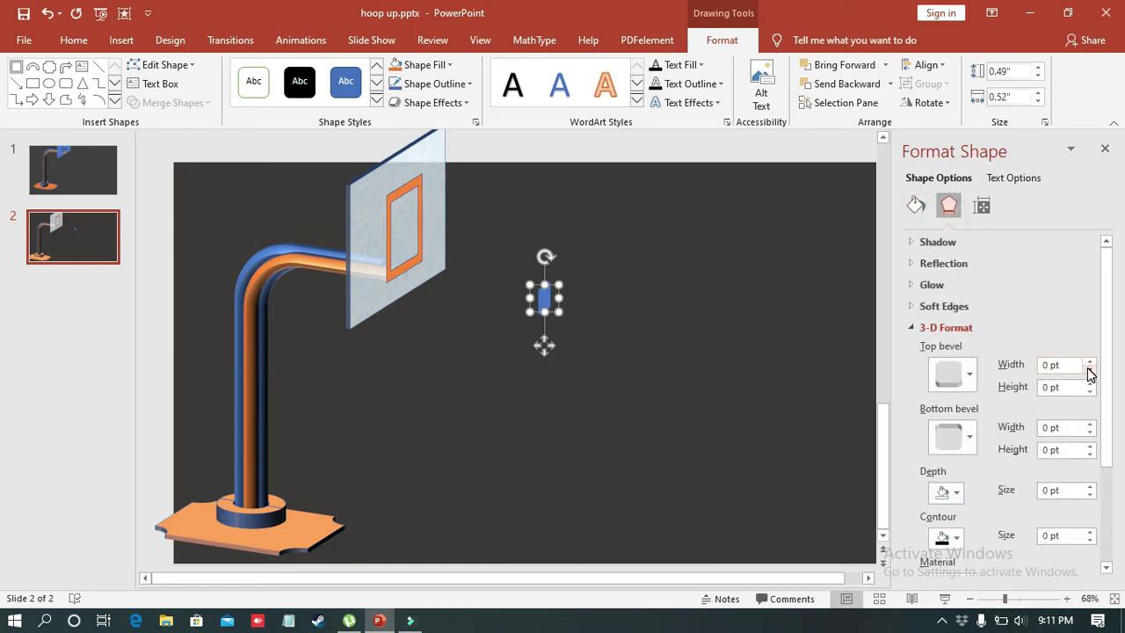
pyautogui.click(1090, 362)
pyautogui.click(1090, 368)
pyautogui.click(1090, 392)
pyautogui.click(1090, 392)
pyautogui.click(1090, 392)
pyautogui.click(1090, 392)
# - Move the block under the orange frame, widen it to 0.56", and nudge the frame up
pyautogui.moveTo(540, 298); pyautogui.dragTo(404, 280)
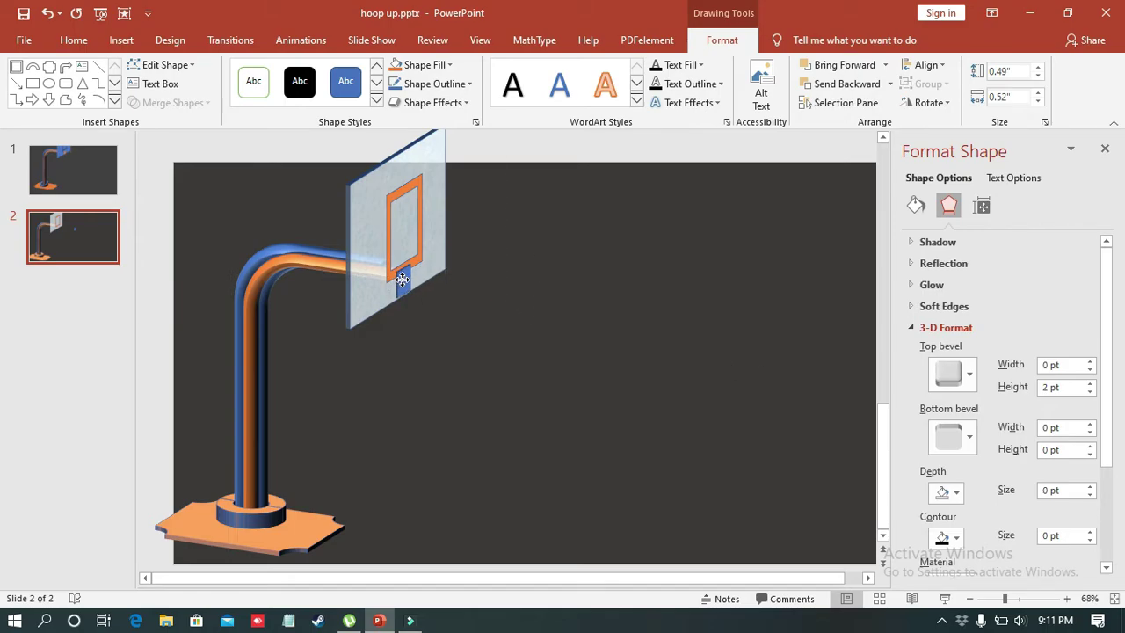
pyautogui.moveTo(404, 279); pyautogui.dragTo(404, 280)
pyautogui.moveTo(392, 282); pyautogui.dragTo(390, 283)
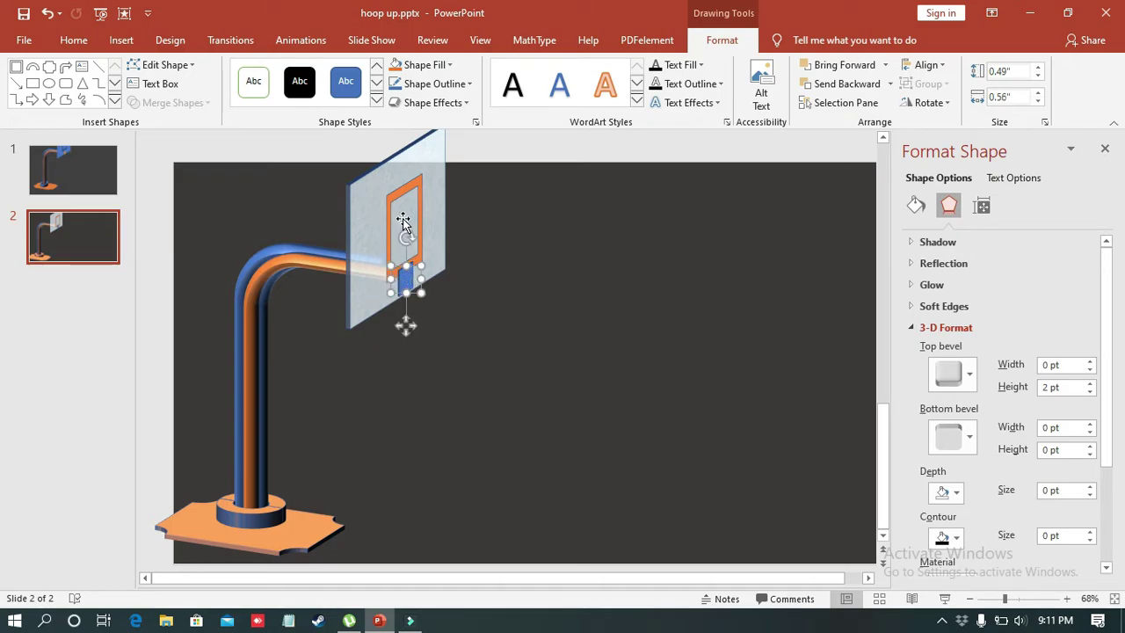
pyautogui.click(397, 211)
pyautogui.press('Up')
pyautogui.press('Up')
pyautogui.click(480, 337)
# - Fill the small block with Orange Darker 25%
pyautogui.click(407, 282)
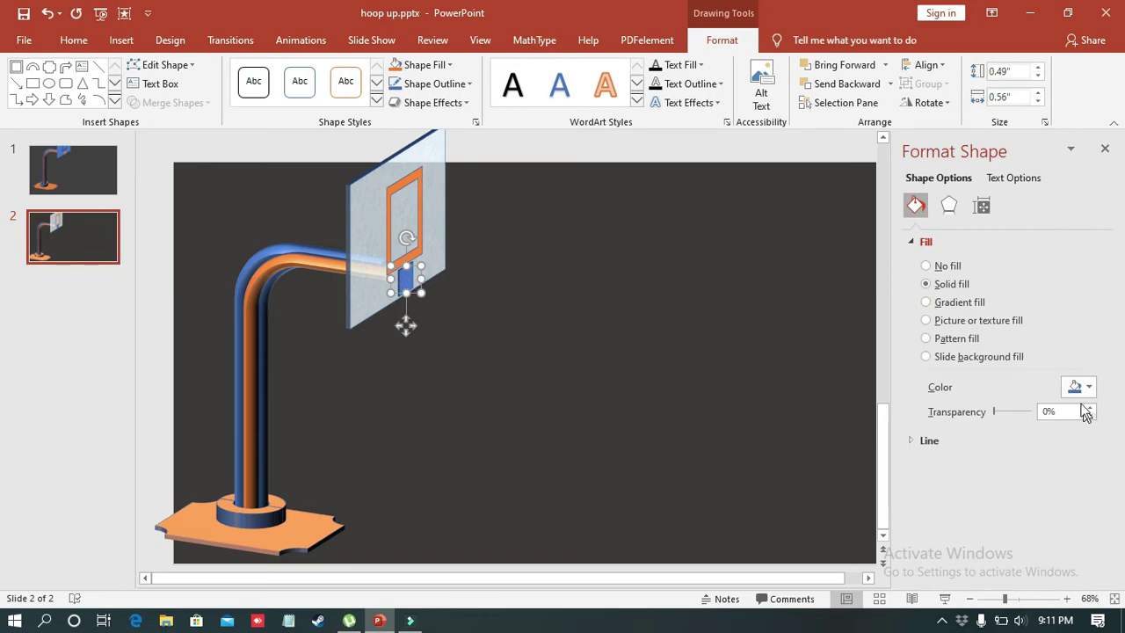
pyautogui.click(1082, 386)
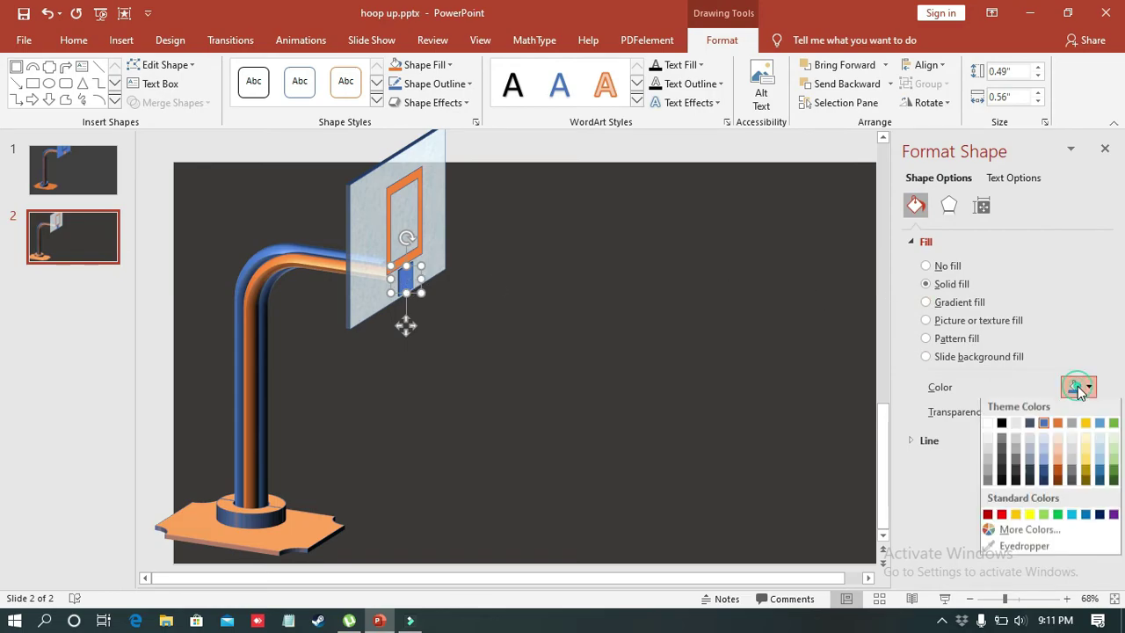
pyautogui.click(1061, 468)
pyautogui.click(744, 424)
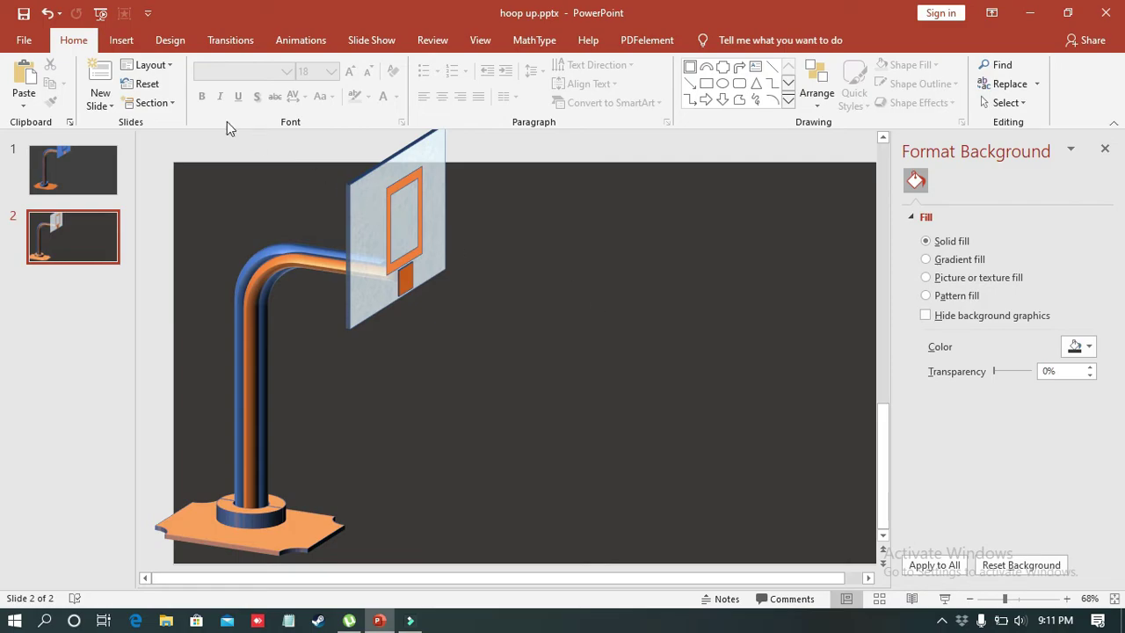
pyautogui.click(121, 41)
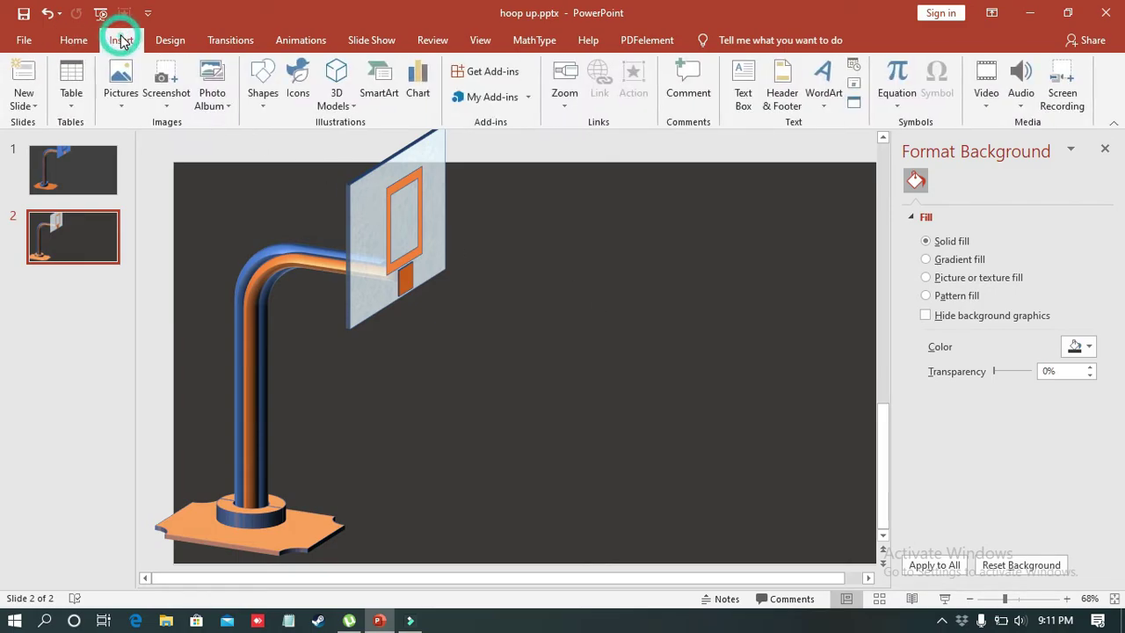
pyautogui.click(263, 99)
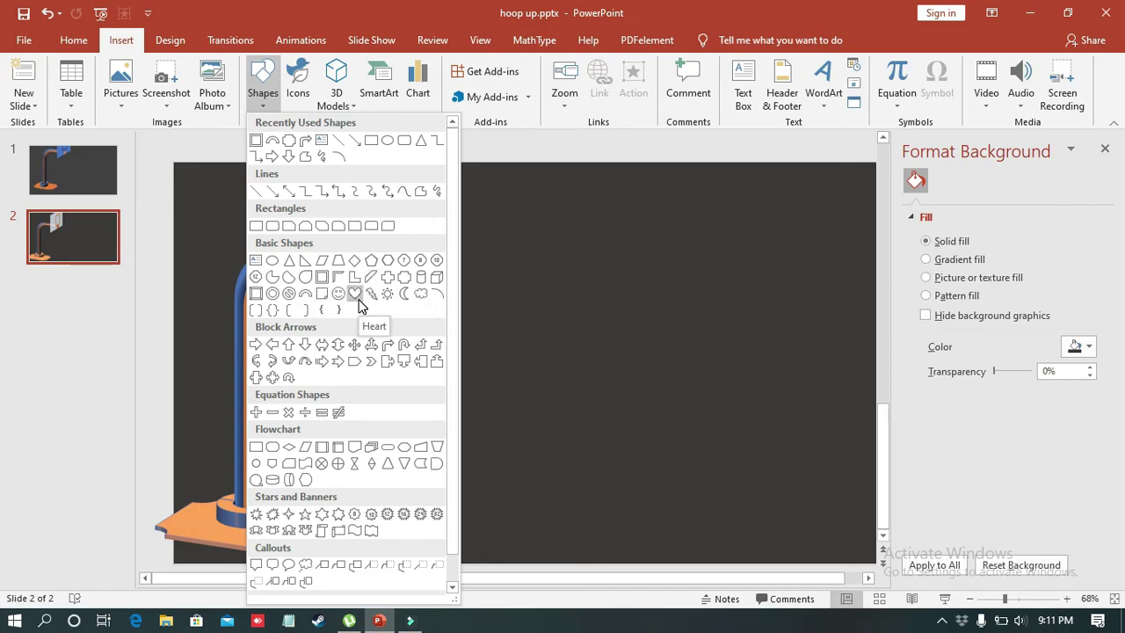
# - Draw a small Block Arc on the empty area right of the backboard
pyautogui.click(306, 293)
pyautogui.moveTo(576, 338); pyautogui.dragTo(627, 384)
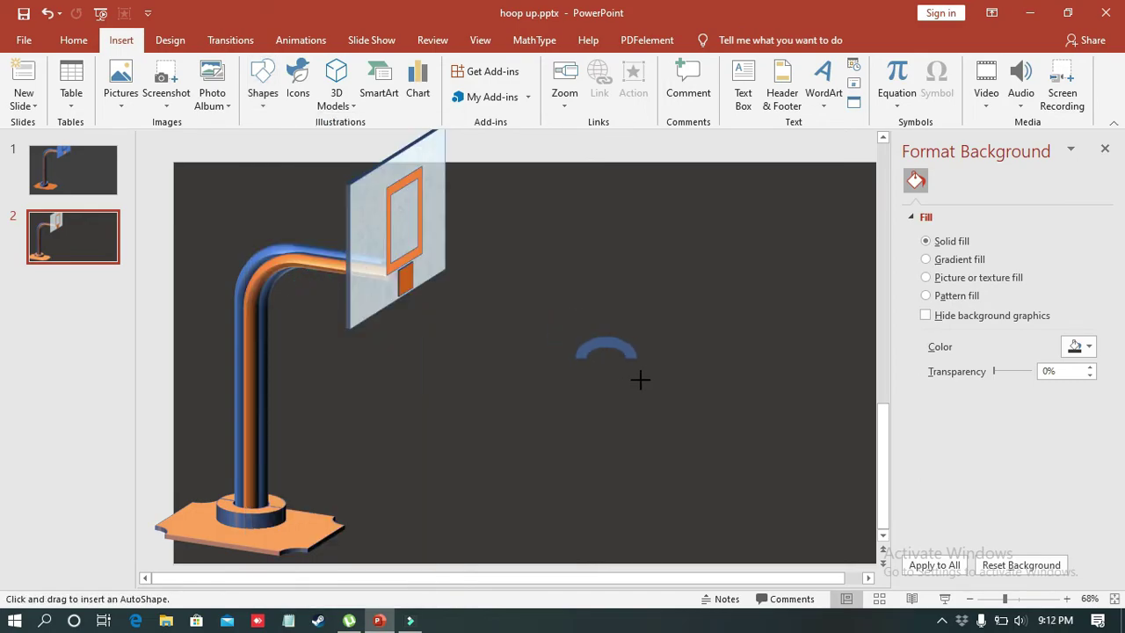
pyautogui.moveTo(628, 384); pyautogui.dragTo(621, 395)
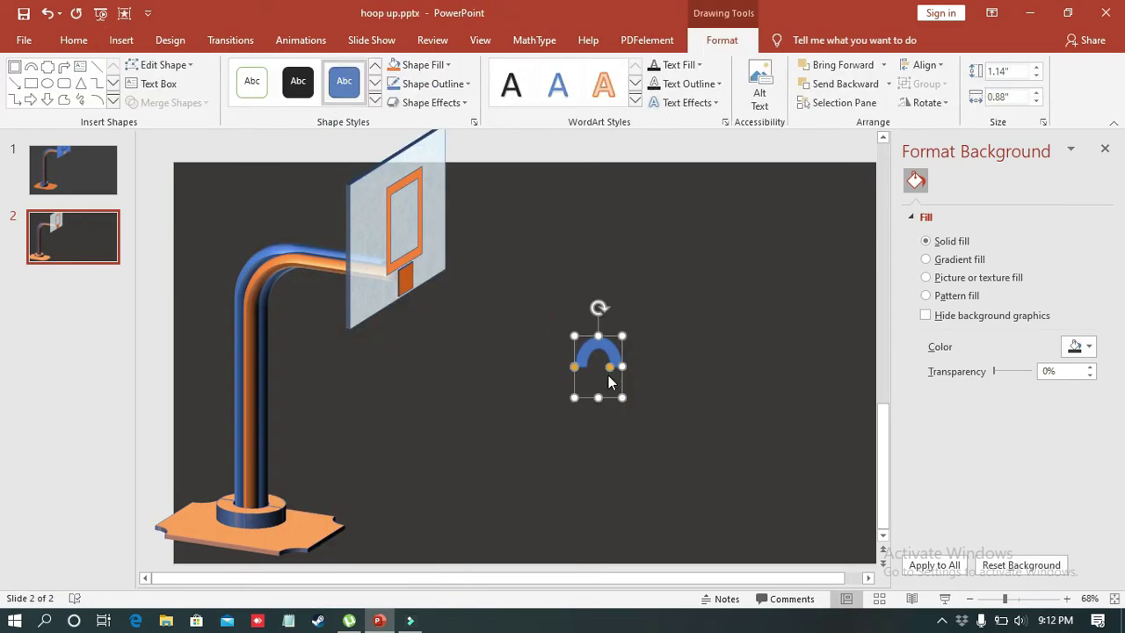
pyautogui.hotkey('ctrl', 'z')
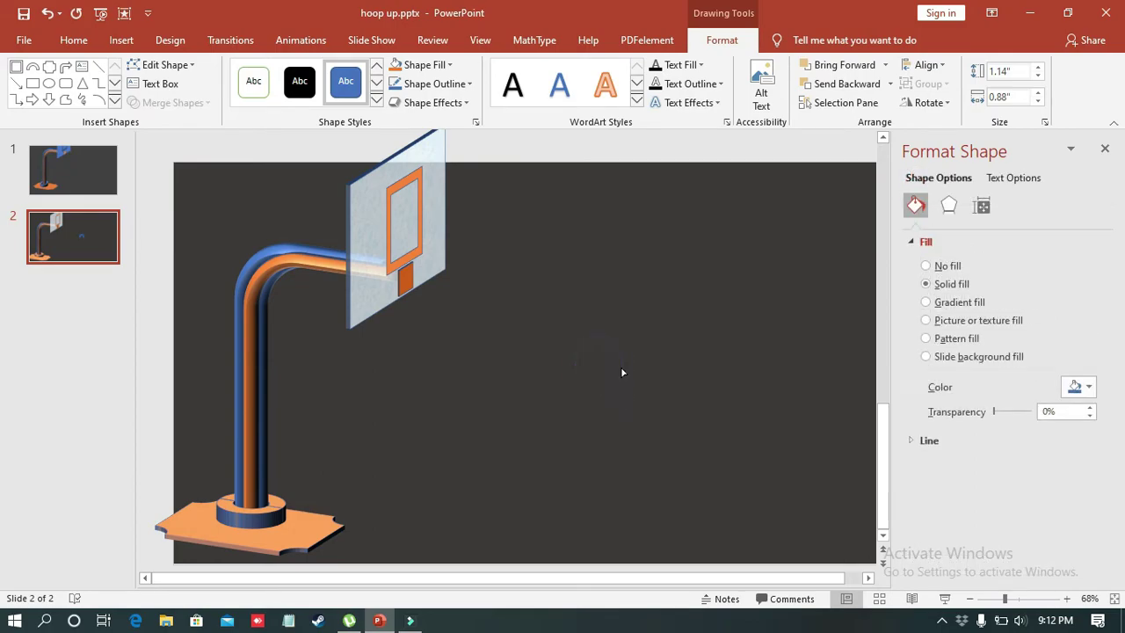
pyautogui.hotkey('ctrl', 'y')
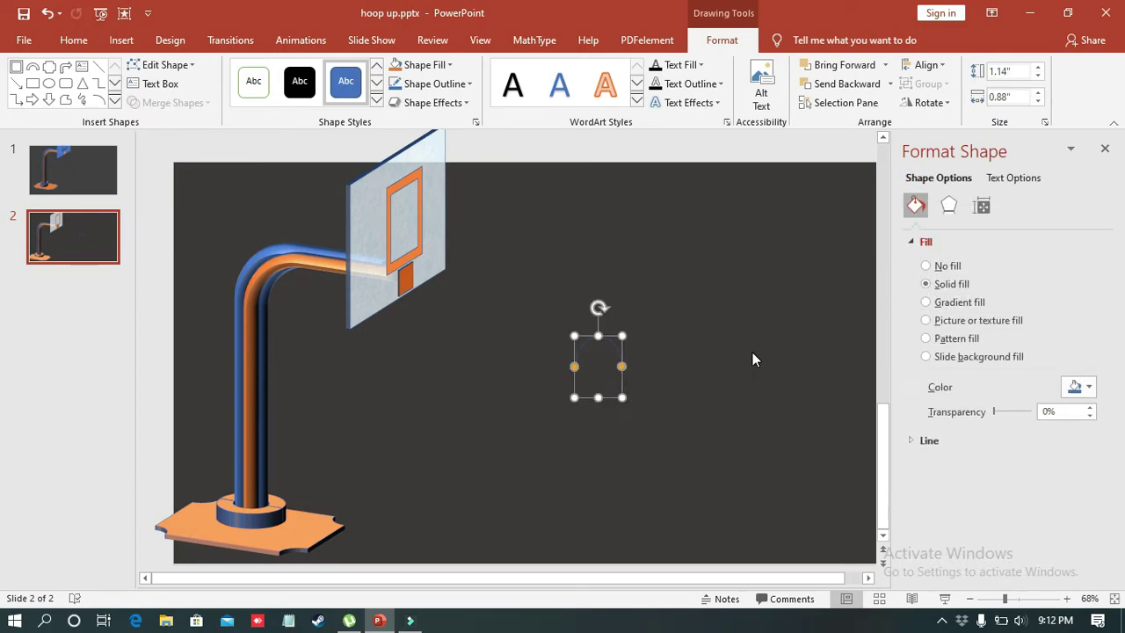
pyautogui.click(431, 102)
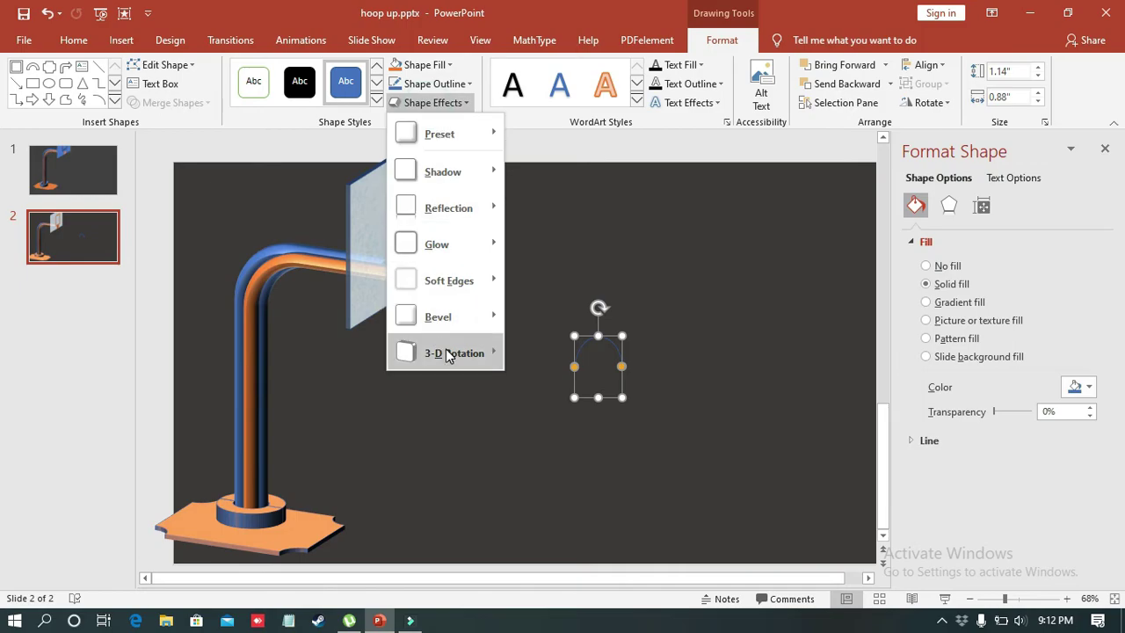
# - Apply the Off Axis 2: Top rotation to the arc and add a top bevel with 0 pt width
pyautogui.moveTo(446, 352)
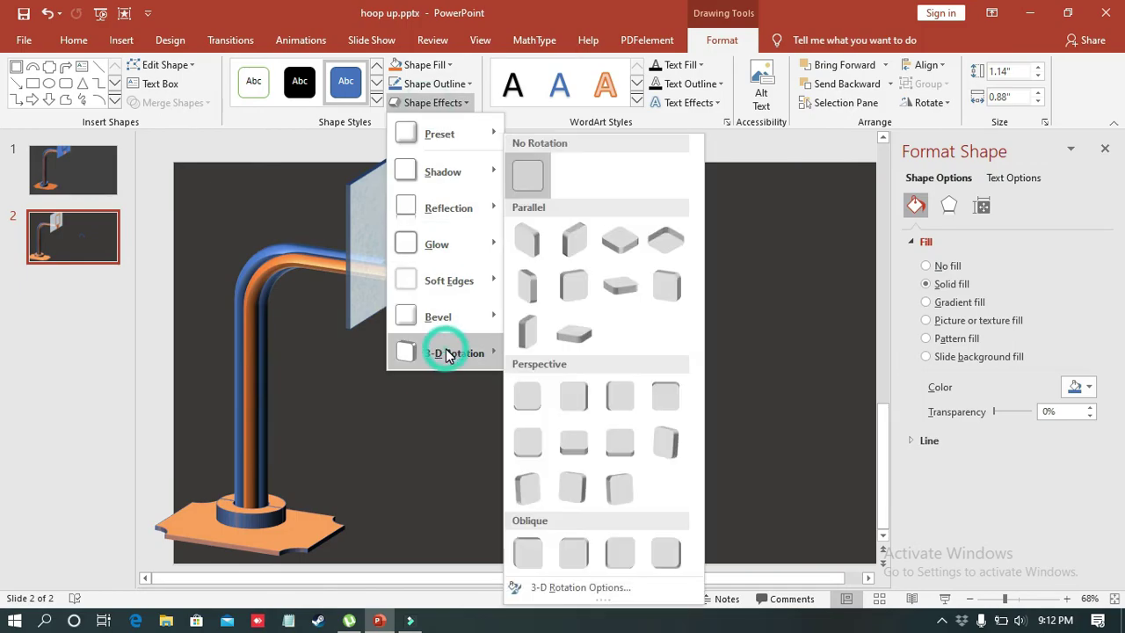
pyautogui.click(589, 337)
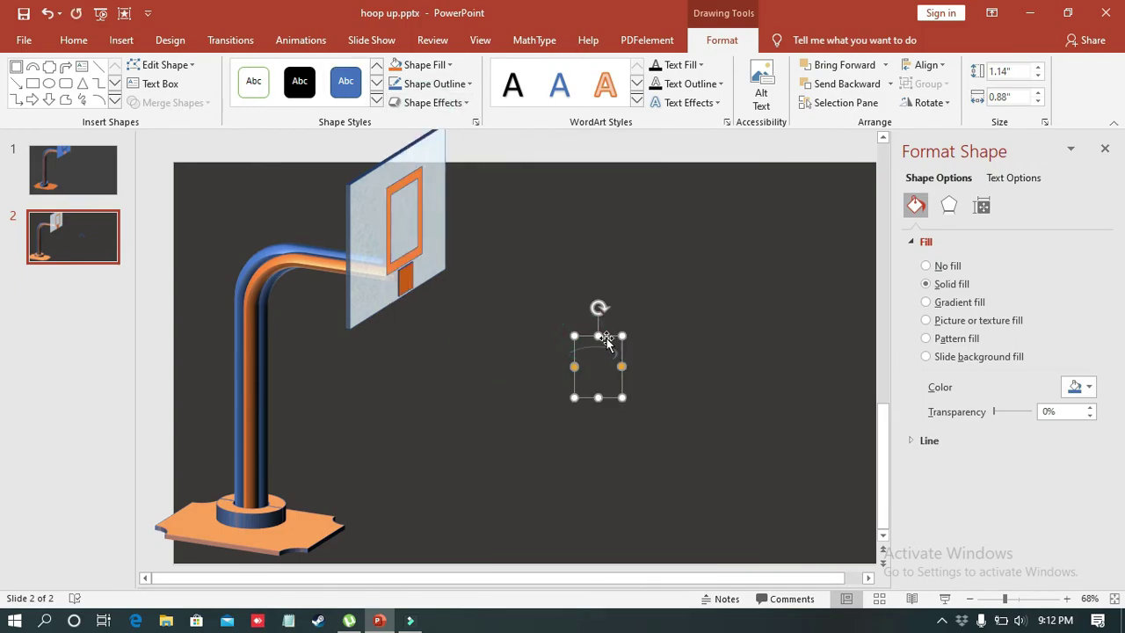
pyautogui.click(949, 206)
pyautogui.click(984, 327)
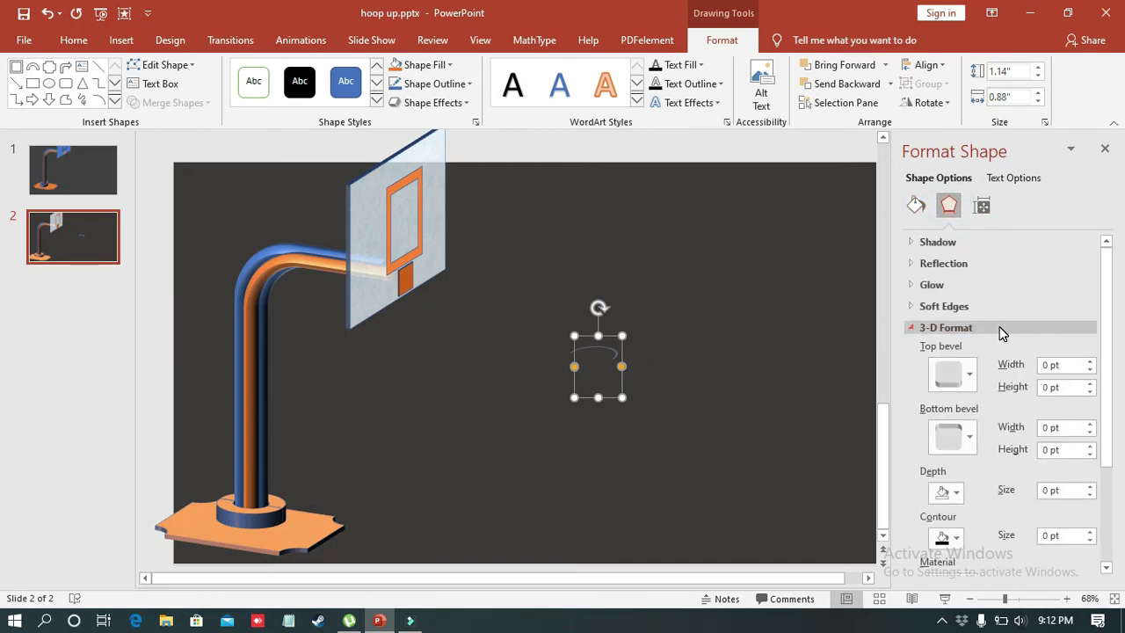
pyautogui.click(1089, 361)
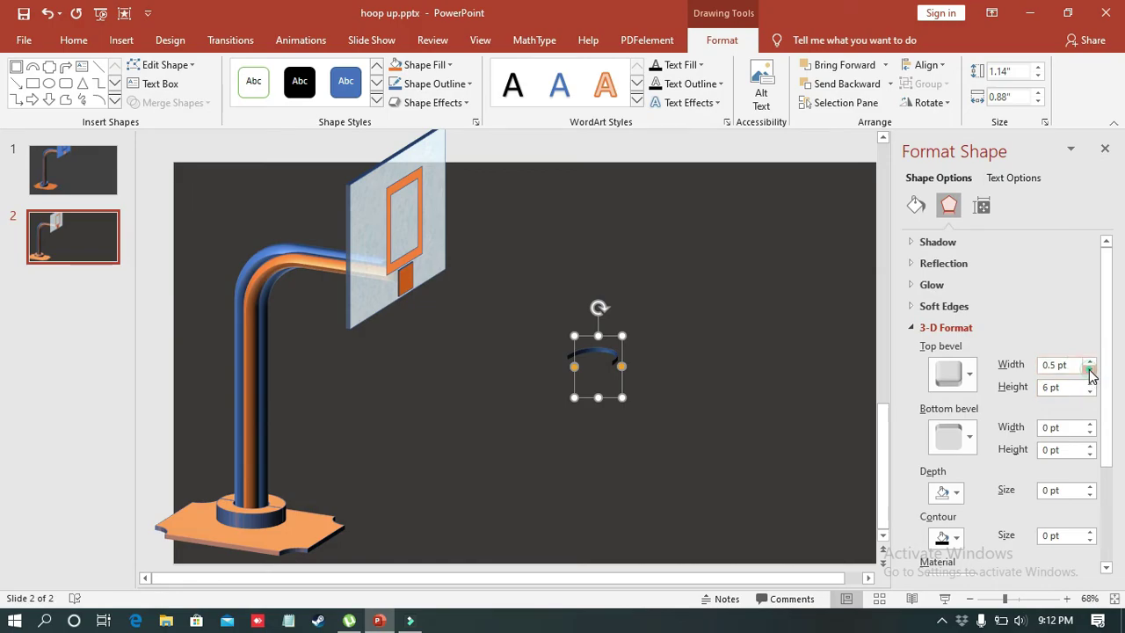
pyautogui.click(1090, 369)
# - Lower the arc's top bevel height to 3 pt
pyautogui.click(786, 387)
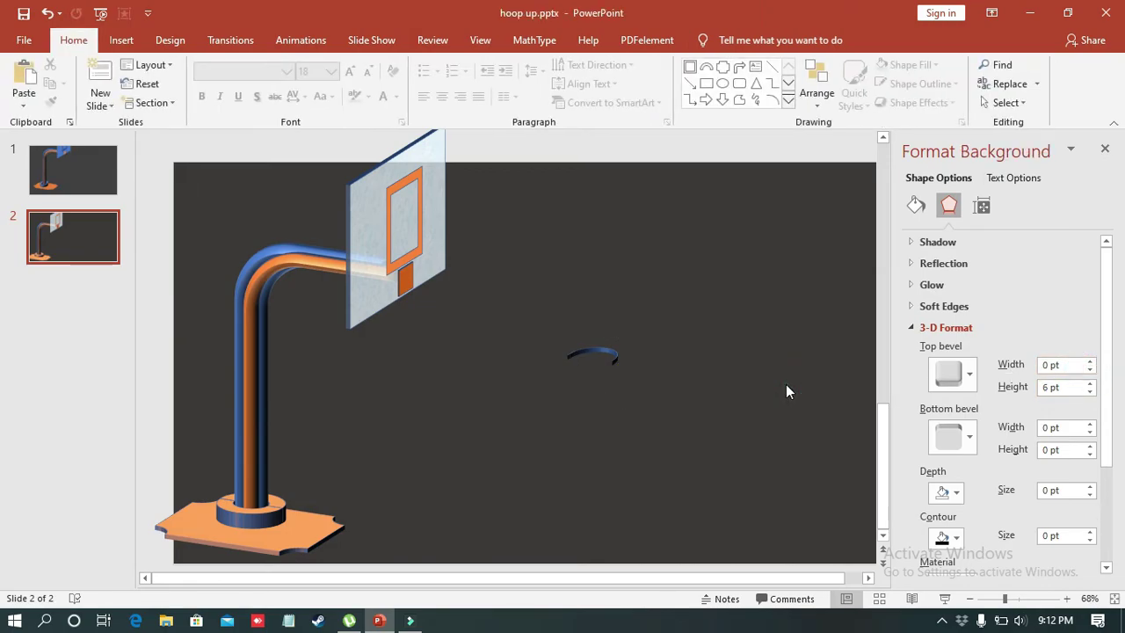
pyautogui.click(603, 354)
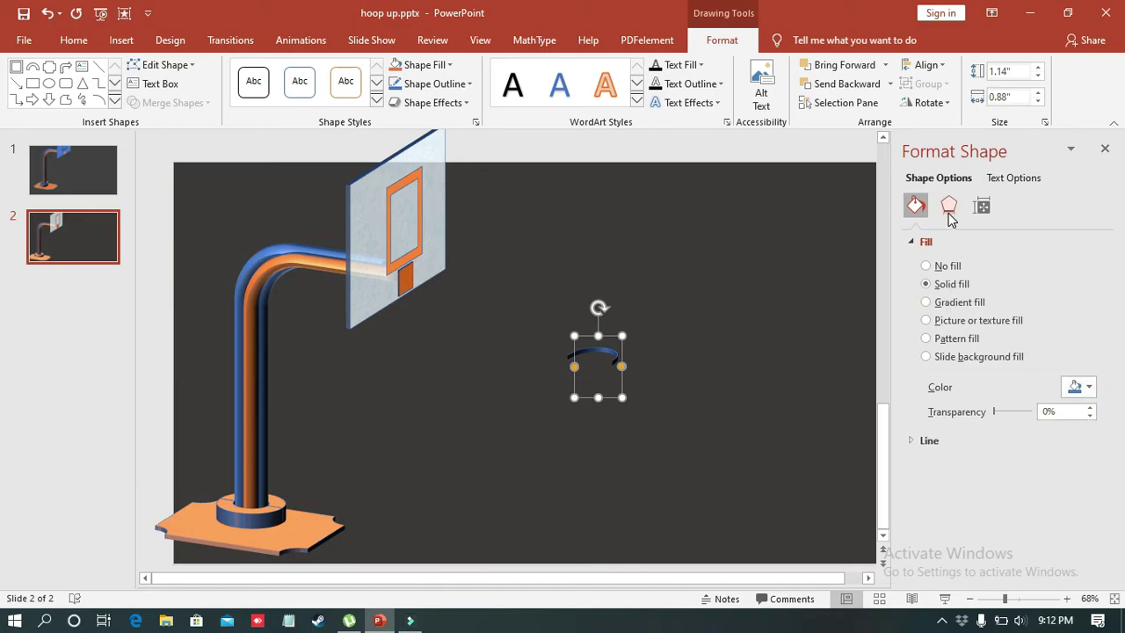
pyautogui.click(948, 206)
pyautogui.click(1090, 392)
pyautogui.click(1090, 392)
pyautogui.click(1090, 392)
pyautogui.click(1090, 393)
pyautogui.click(1090, 392)
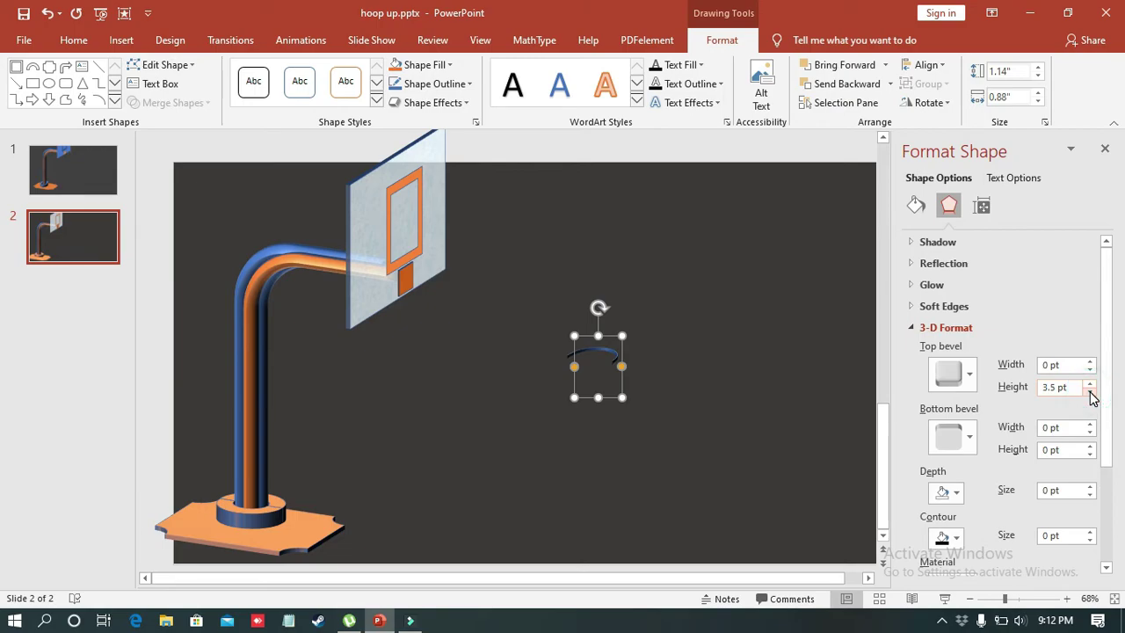
pyautogui.click(1090, 384)
pyautogui.click(1090, 392)
pyautogui.click(1091, 392)
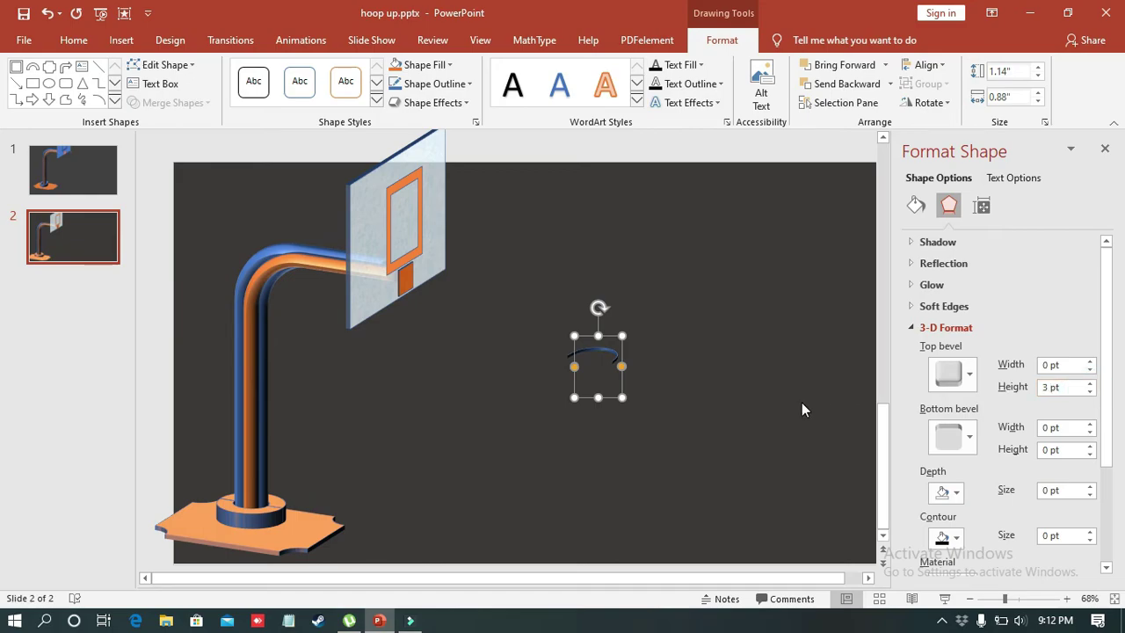
pyautogui.click(800, 404)
pyautogui.click(611, 354)
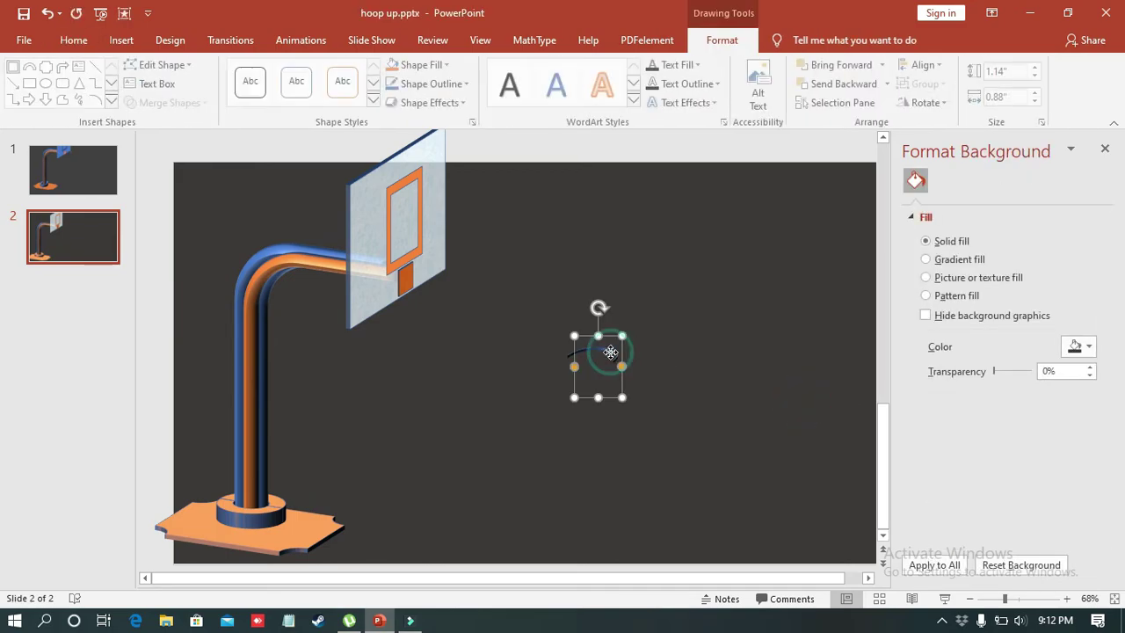
# - Duplicate the arc with Ctrl+D and flip the copy vertically
pyautogui.rightClick(611, 354)
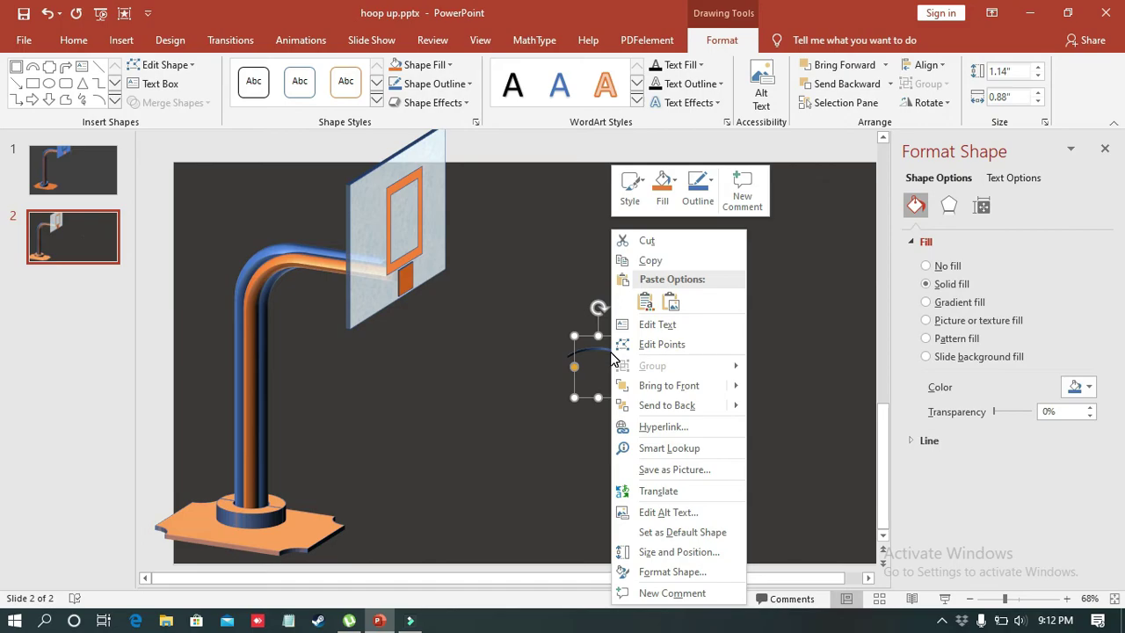
pyautogui.click(581, 386)
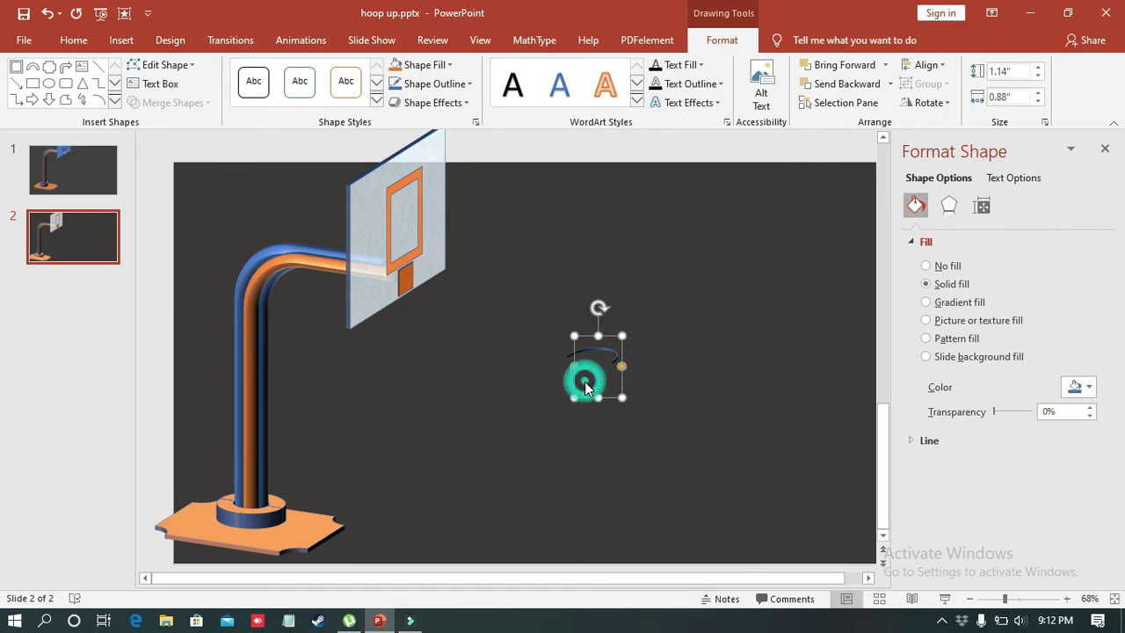
pyautogui.hotkey('ctrl', 'd')
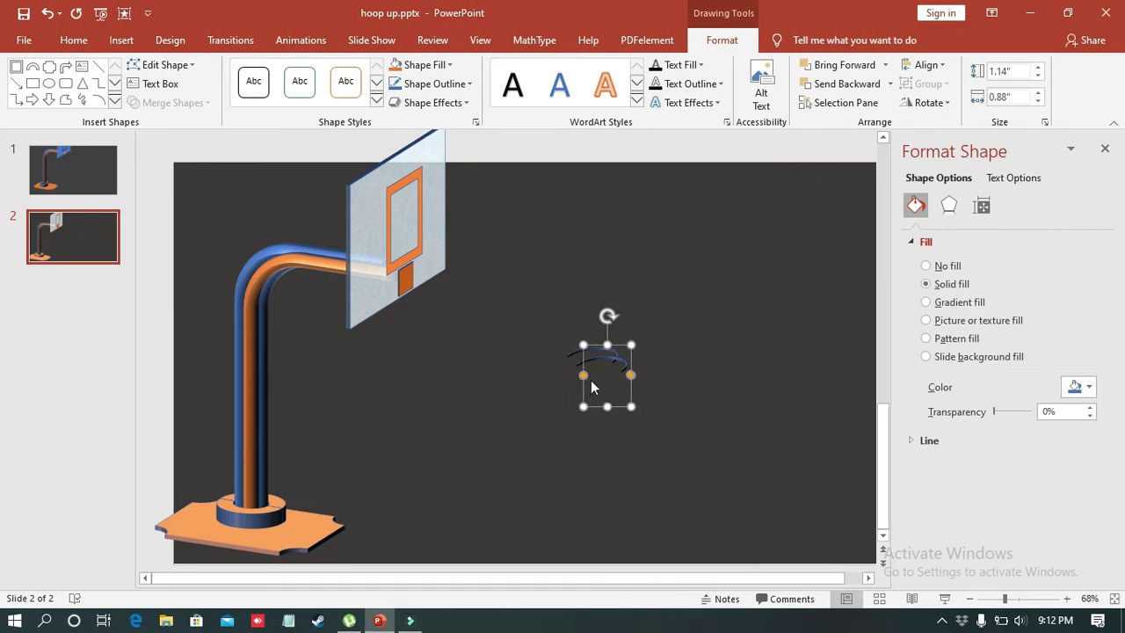
pyautogui.click(930, 103)
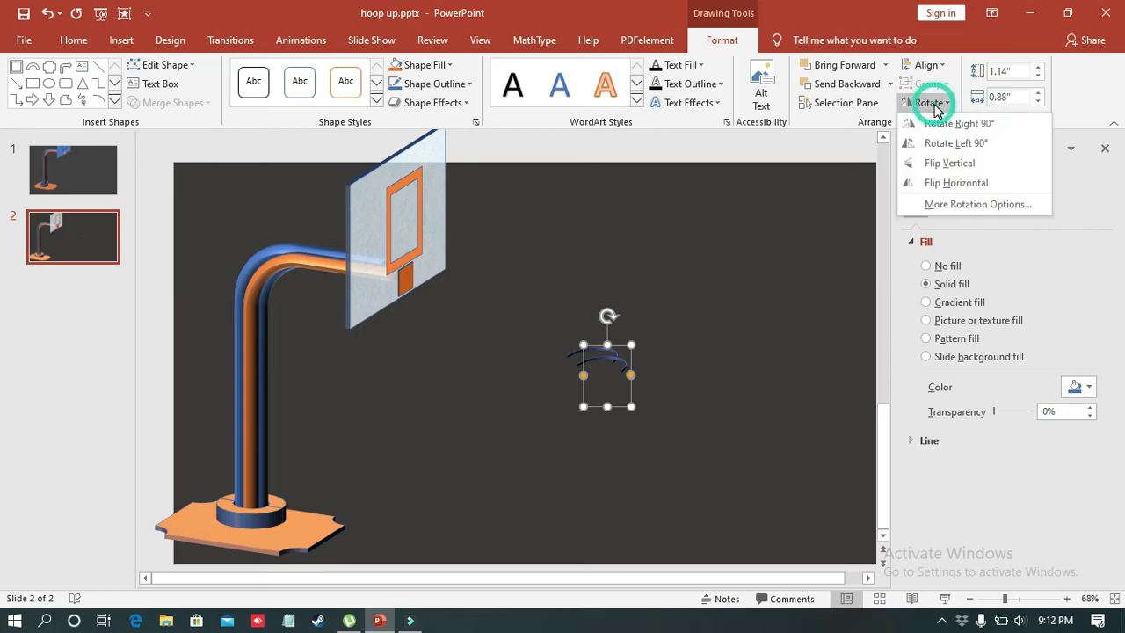
pyautogui.click(950, 163)
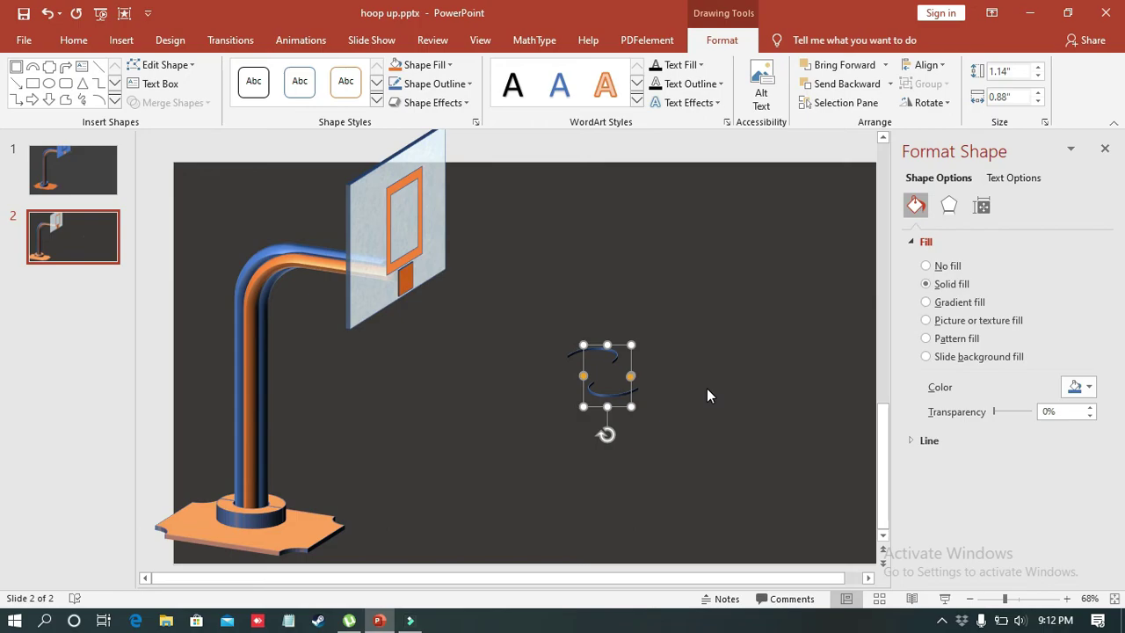
# - Nudge the flipped copy against the original to close the oval, then select both halves
pyautogui.press('Left')
pyautogui.press('Left')
pyautogui.press('Left')
pyautogui.press('Up')
pyautogui.press('Up')
pyautogui.press('Up')
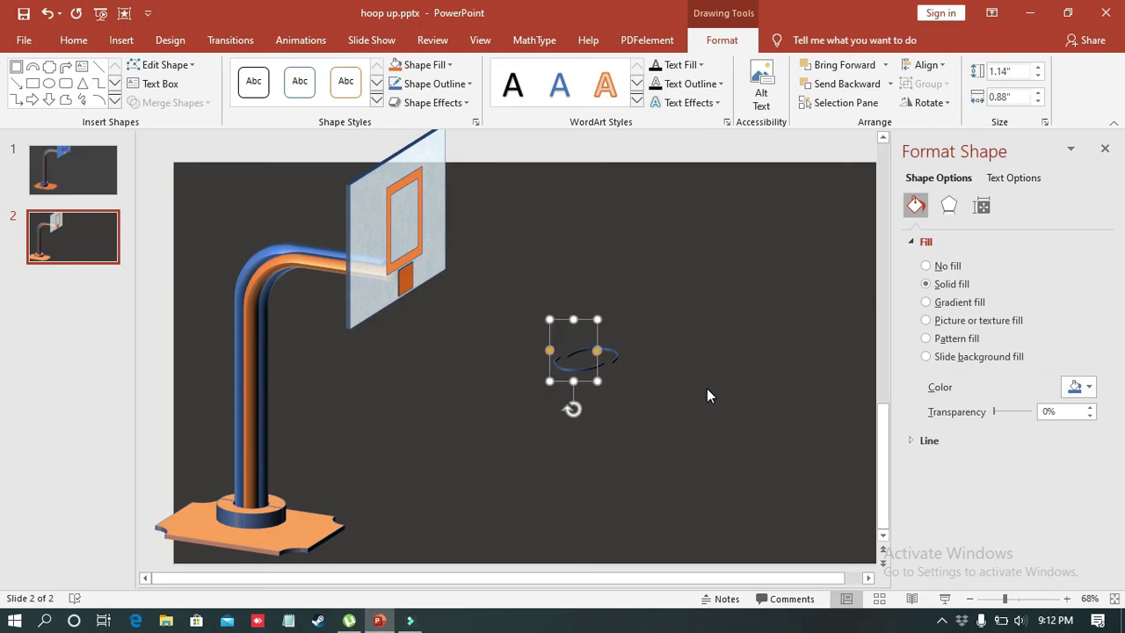
pyautogui.press('Right')
pyautogui.press('Right')
pyautogui.press('Right')
pyautogui.press('Right')
pyautogui.press('Right')
pyautogui.press('Up')
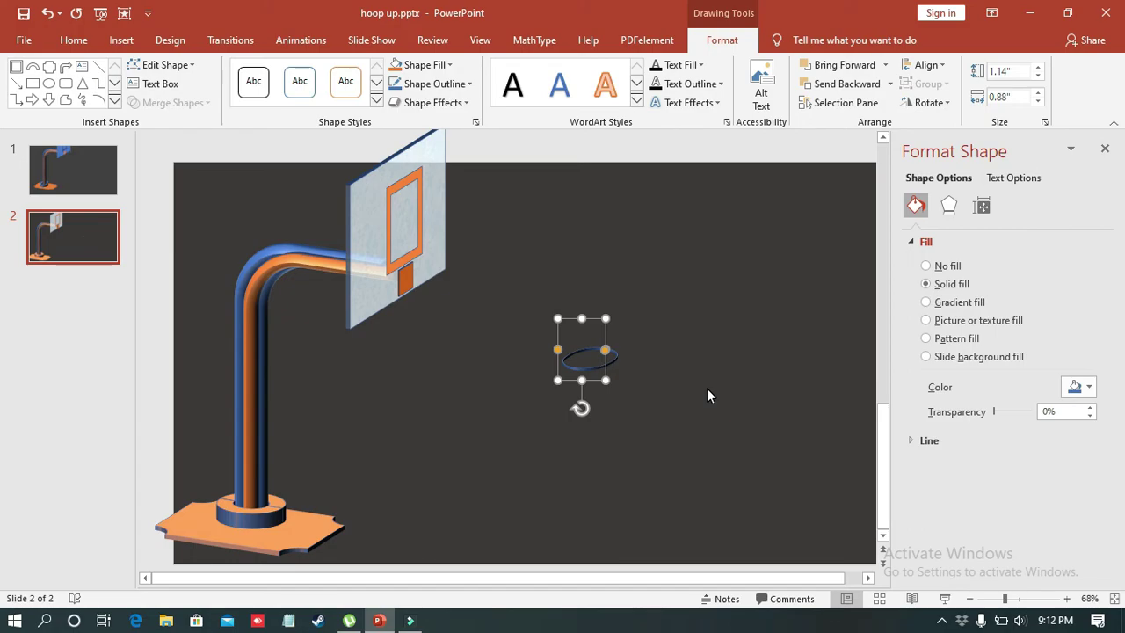
pyautogui.click(707, 388)
pyautogui.click(601, 366)
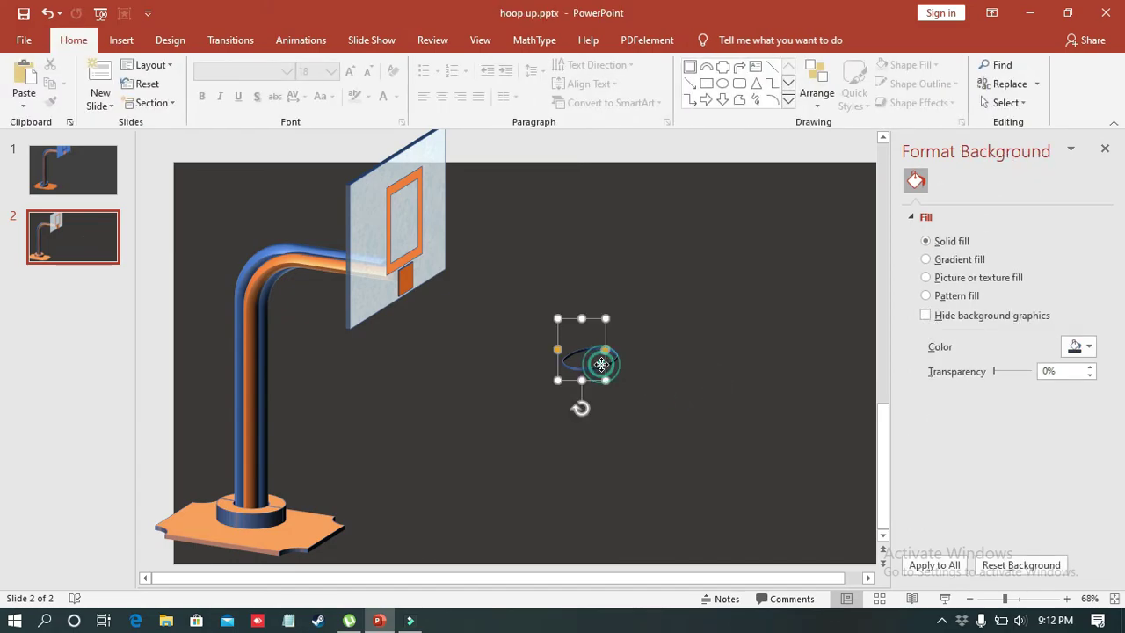
pyautogui.keyDown('shift'); pyautogui.click(615, 359); pyautogui.keyUp('shift')
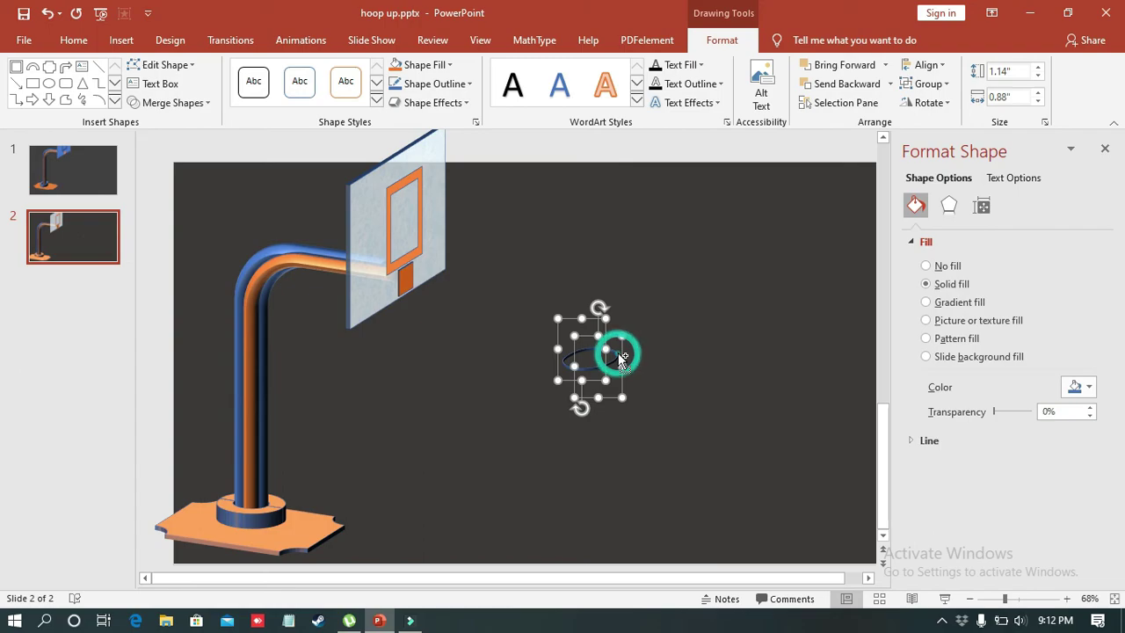
# - Group the two arcs into one rim and move it up-left against the orange frame
pyautogui.rightClick(619, 361)
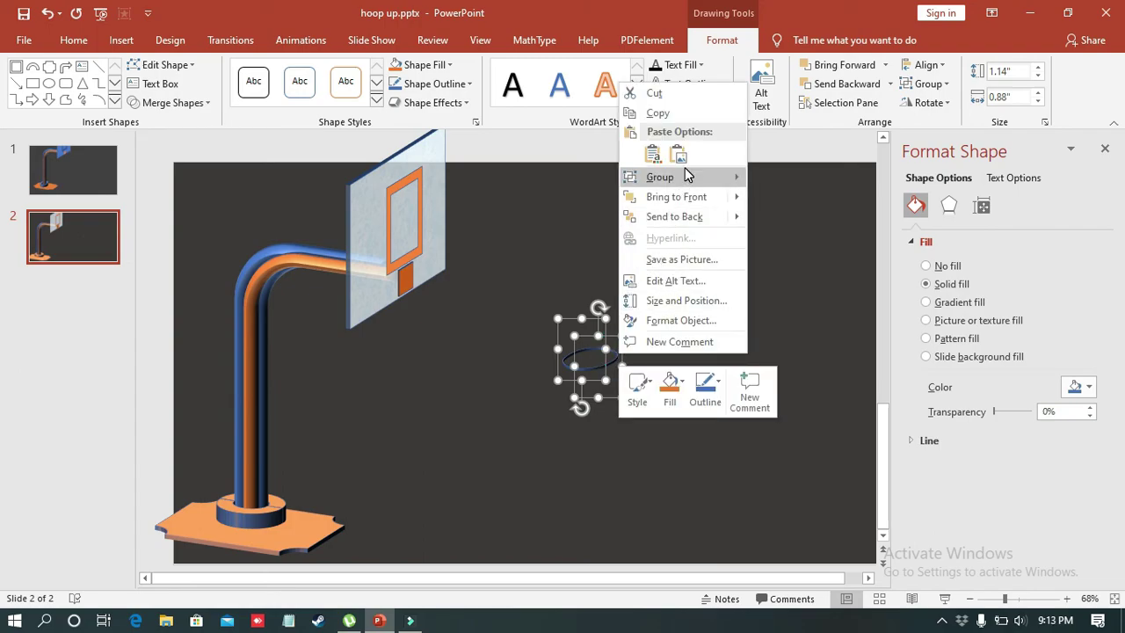
pyautogui.moveTo(686, 176)
pyautogui.click(782, 181)
pyautogui.press('Left')
pyautogui.press('Left')
pyautogui.press('Left')
pyautogui.press('Left')
pyautogui.press('Left')
pyautogui.press('Left')
pyautogui.press('Up')
pyautogui.press('Up')
pyautogui.press('Up')
pyautogui.press('Up')
pyautogui.press('Up')
pyautogui.press('Up')
pyautogui.press('Left')
pyautogui.press('Left')
pyautogui.press('Left')
pyautogui.press('Left')
pyautogui.press('Left')
pyautogui.press('Left')
pyautogui.press('Left')
pyautogui.press('Left')
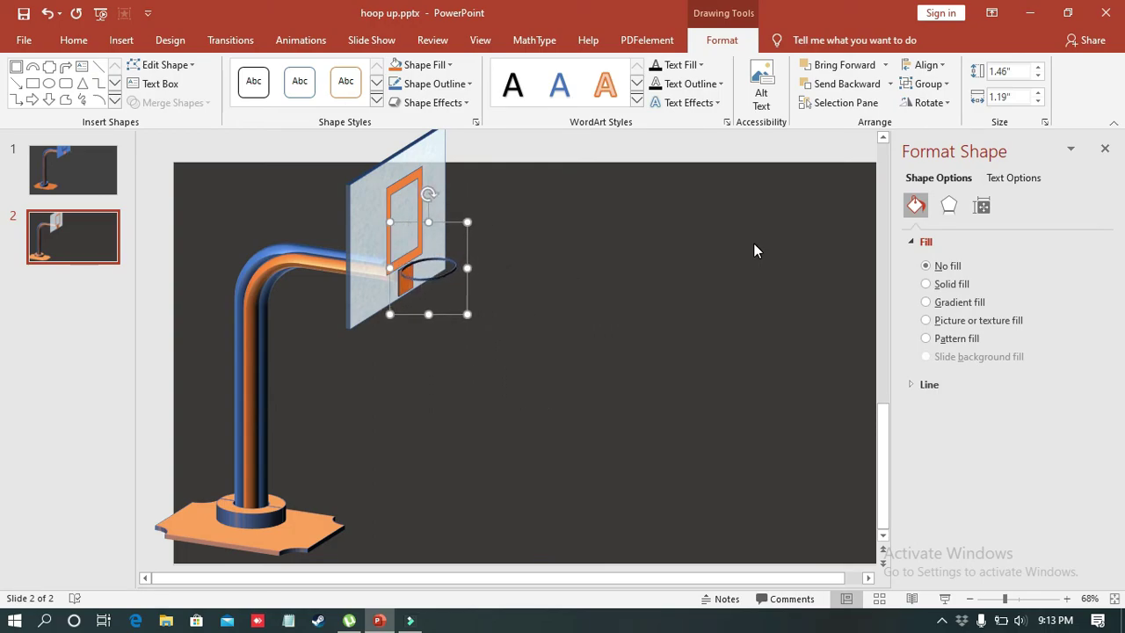
pyautogui.click(754, 243)
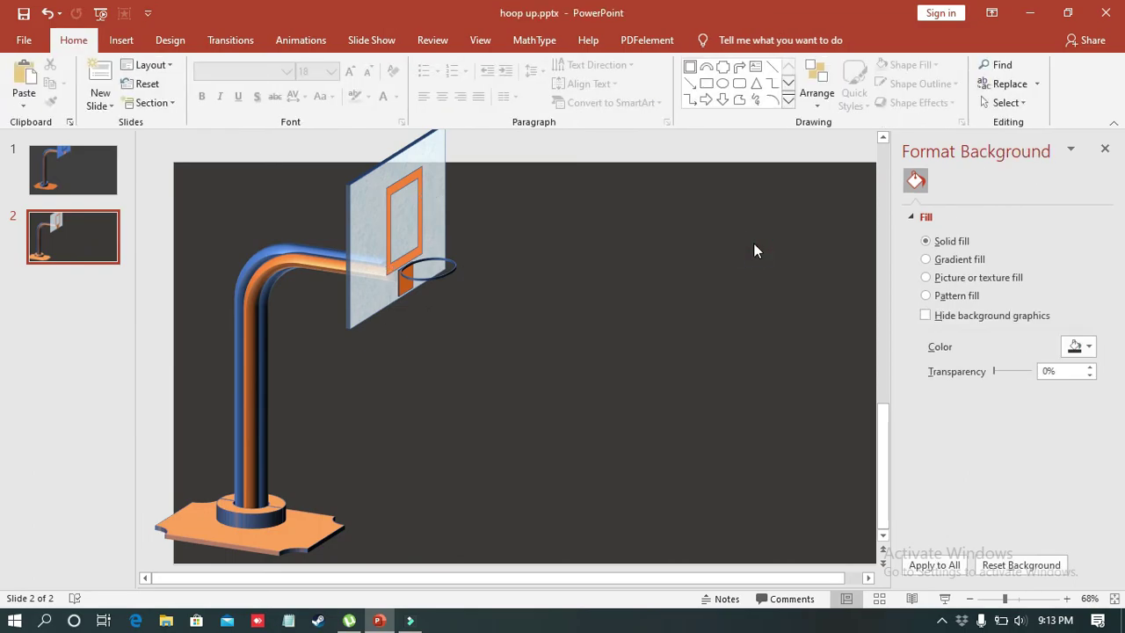
# - Nudge the hoop rim slightly left
pyautogui.click(449, 276)
pyautogui.hotkey('ctrl', 'Left')
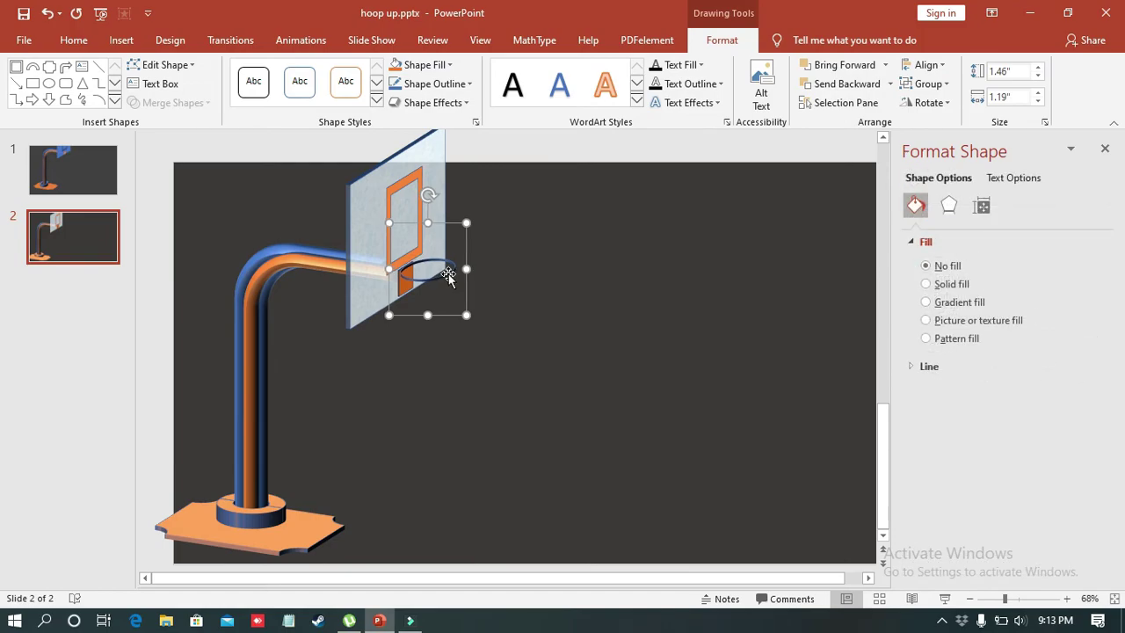
pyautogui.click(604, 317)
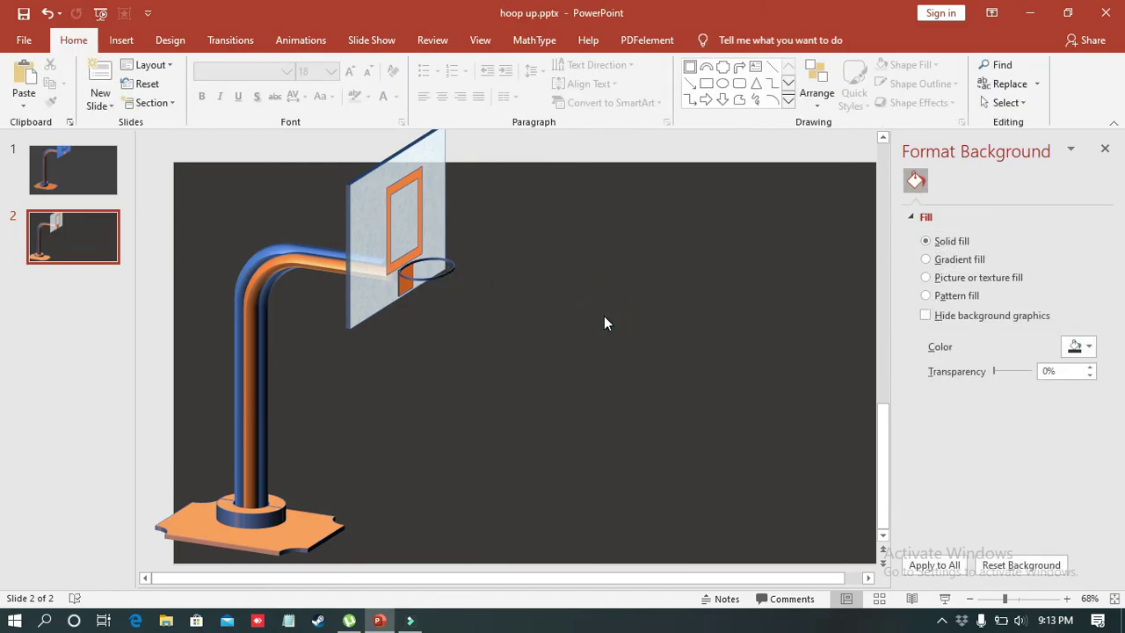
# - Give the rim a solid dark orange fill
pyautogui.click(447, 268)
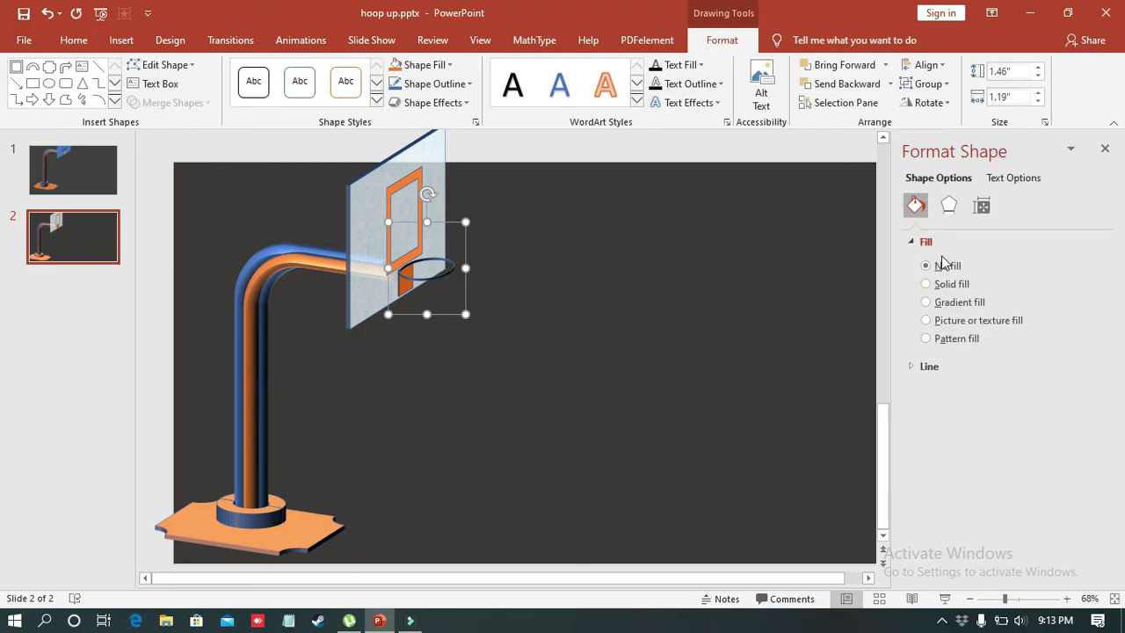
pyautogui.click(933, 286)
pyautogui.click(1076, 369)
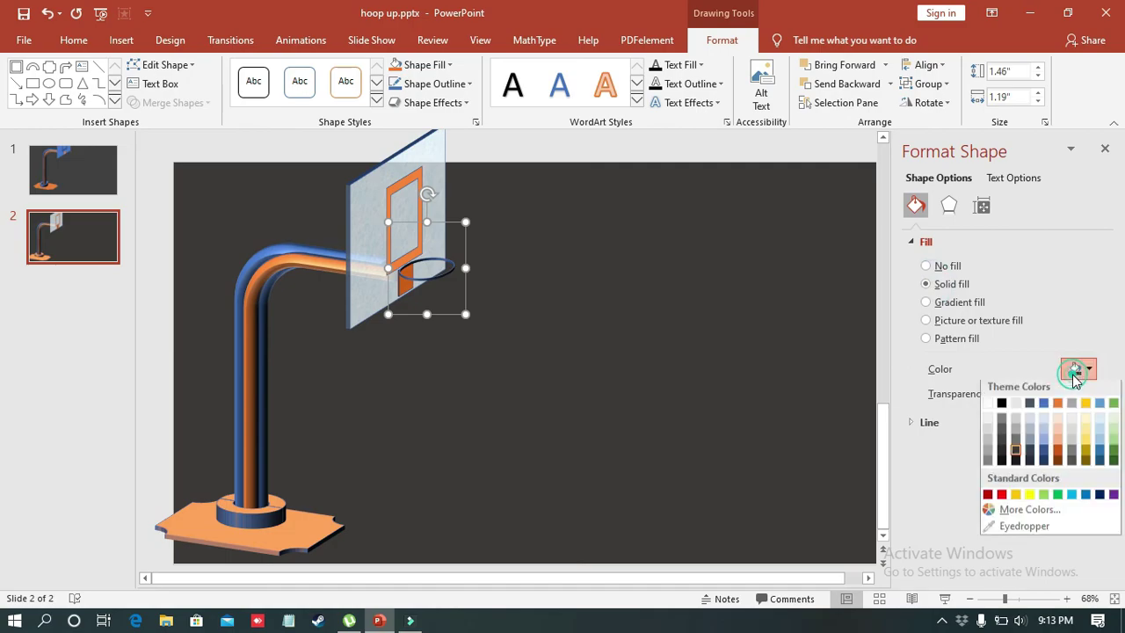
pyautogui.click(1058, 463)
pyautogui.click(748, 407)
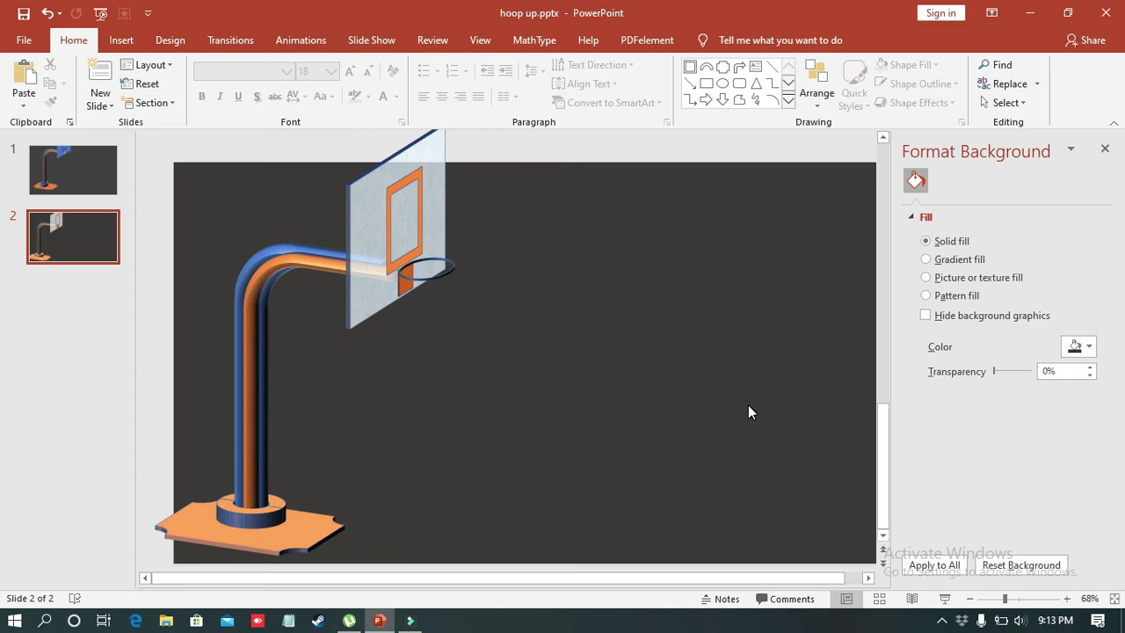
pyautogui.click(970, 598)
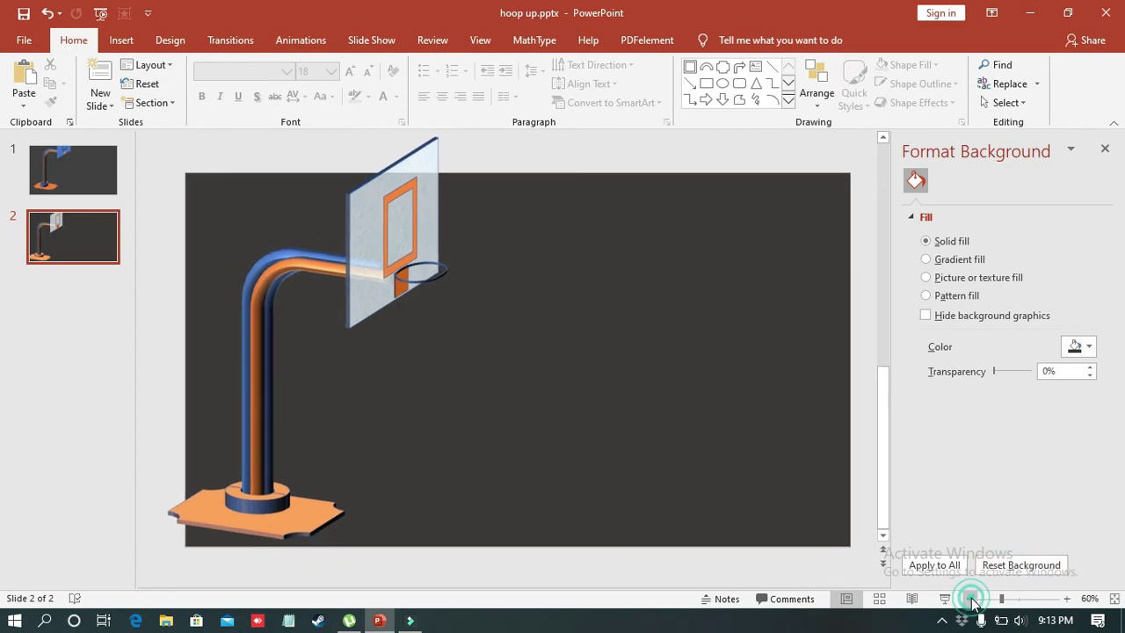
pyautogui.click(970, 599)
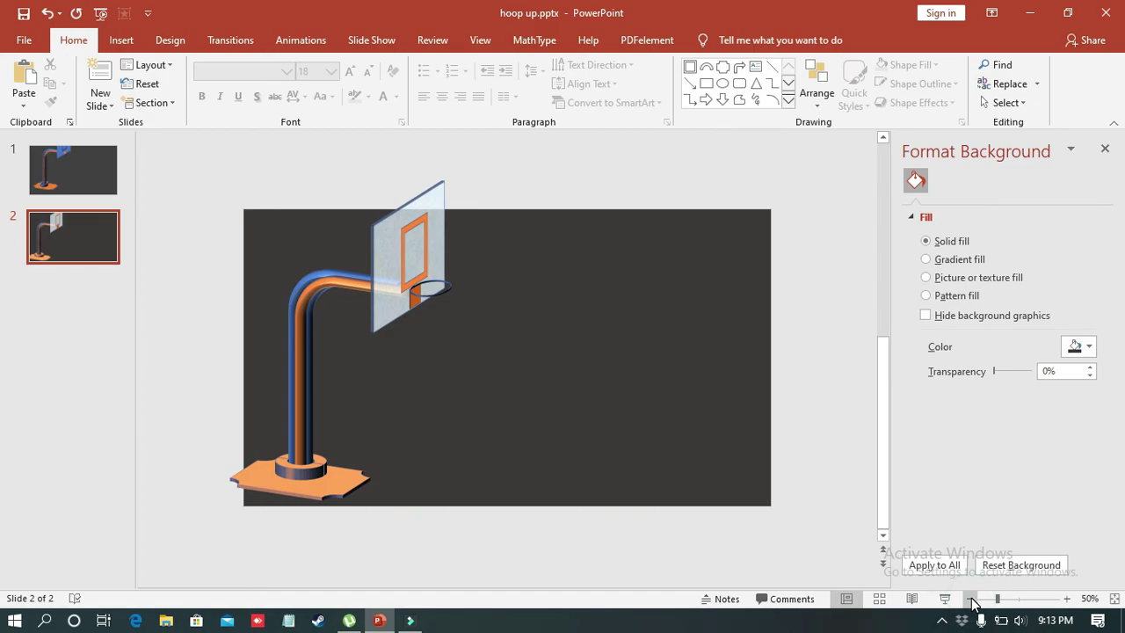
pyautogui.click(971, 599)
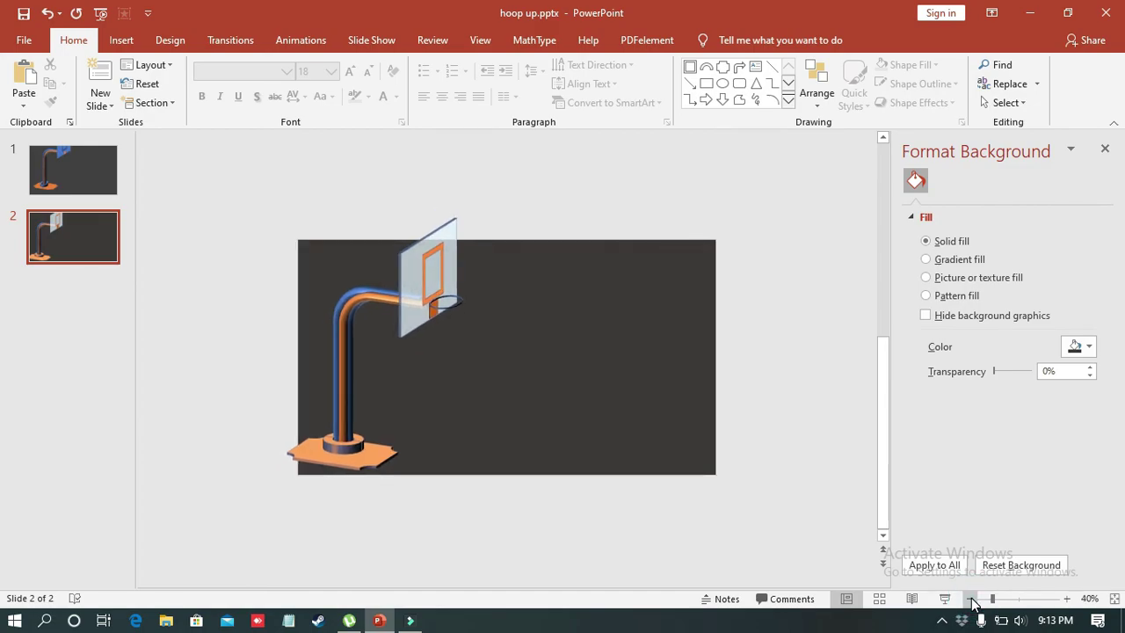
pyautogui.keyDown('ctrl'); pyautogui.scroll(2, 840, 584); pyautogui.keyUp('ctrl')
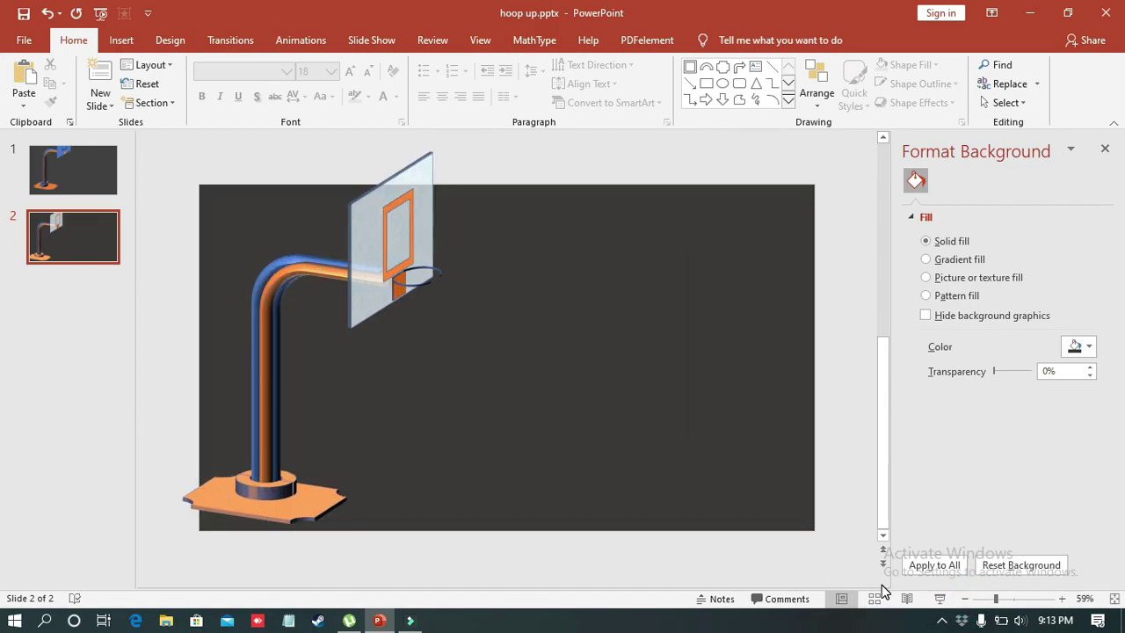
pyautogui.click(1061, 601)
pyautogui.click(1061, 600)
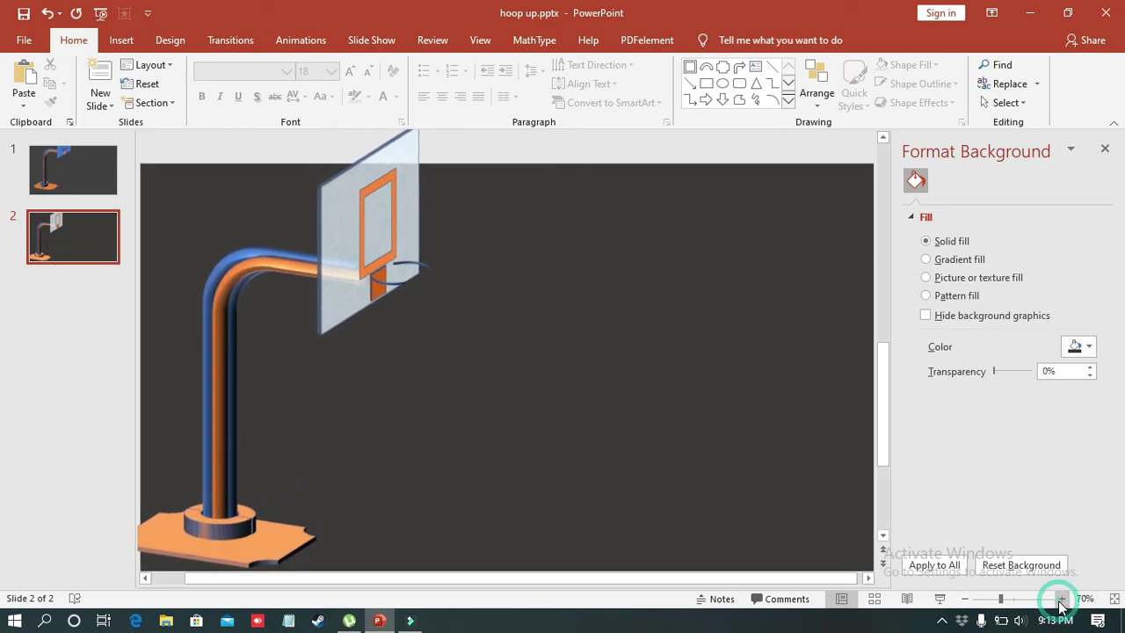
pyautogui.click(1061, 600)
pyautogui.click(1061, 600)
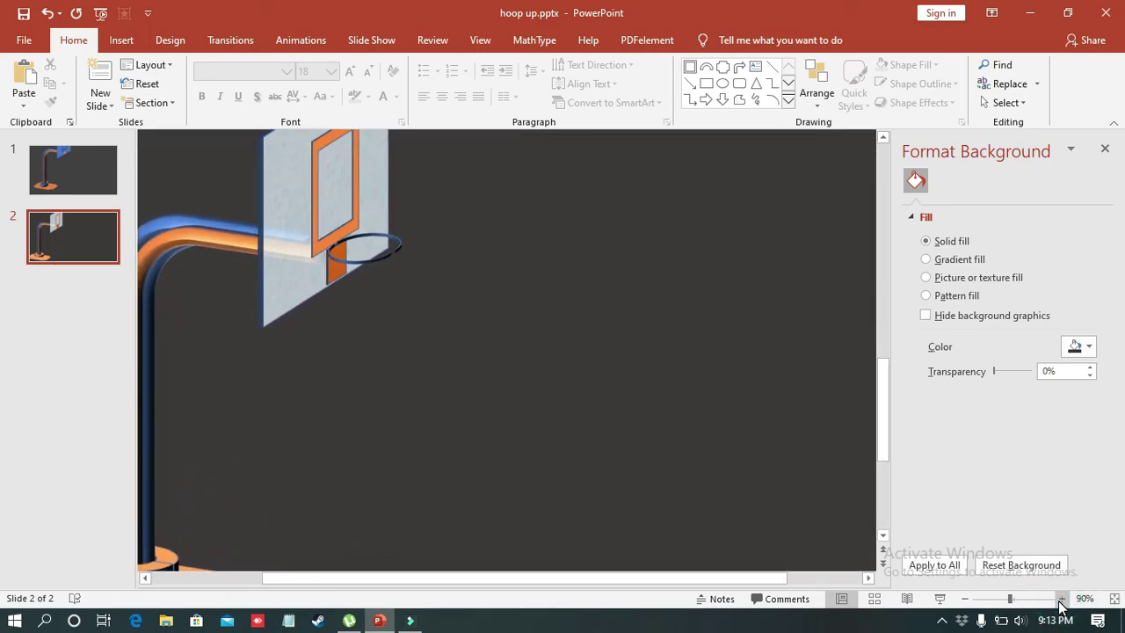
pyautogui.click(1061, 600)
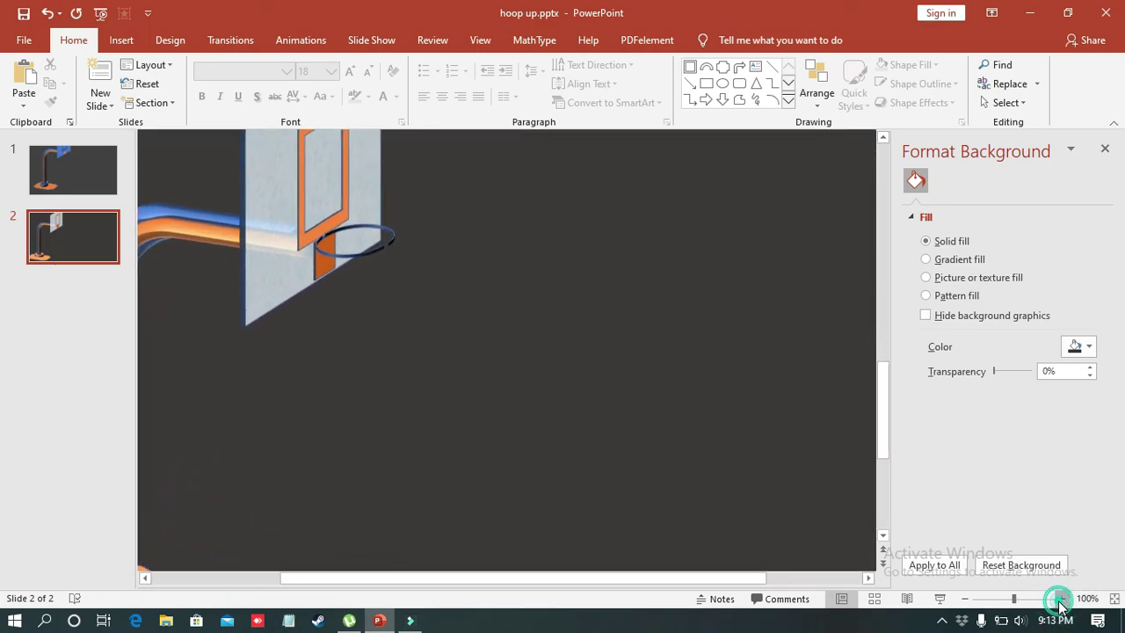
pyautogui.click(965, 600)
pyautogui.click(964, 600)
pyautogui.click(965, 600)
pyautogui.click(965, 599)
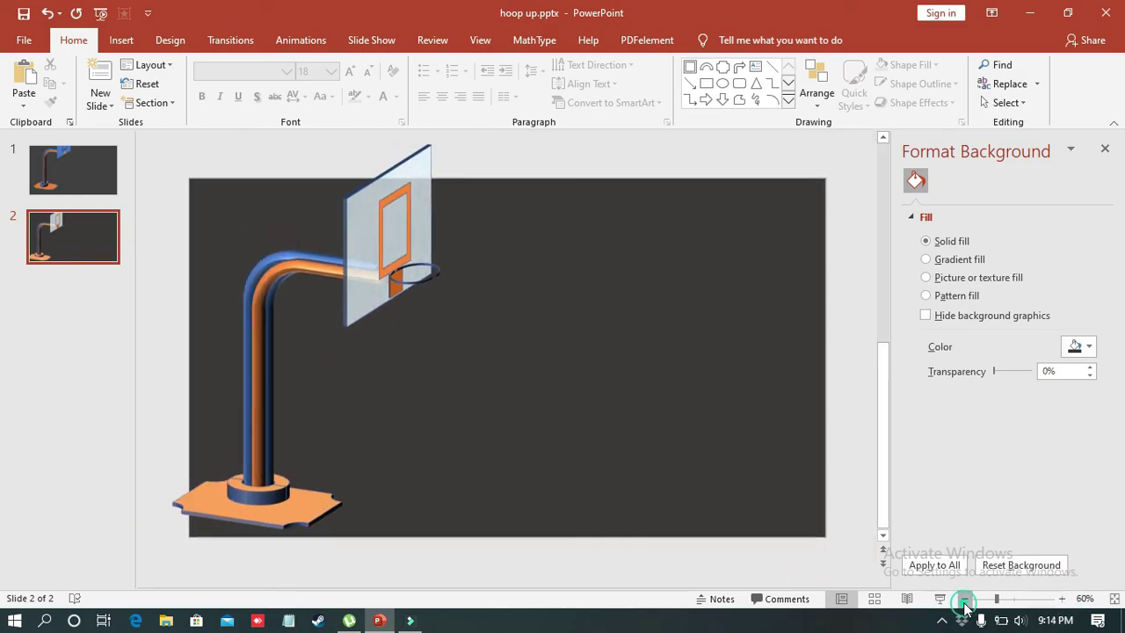
pyautogui.click(965, 599)
pyautogui.click(965, 601)
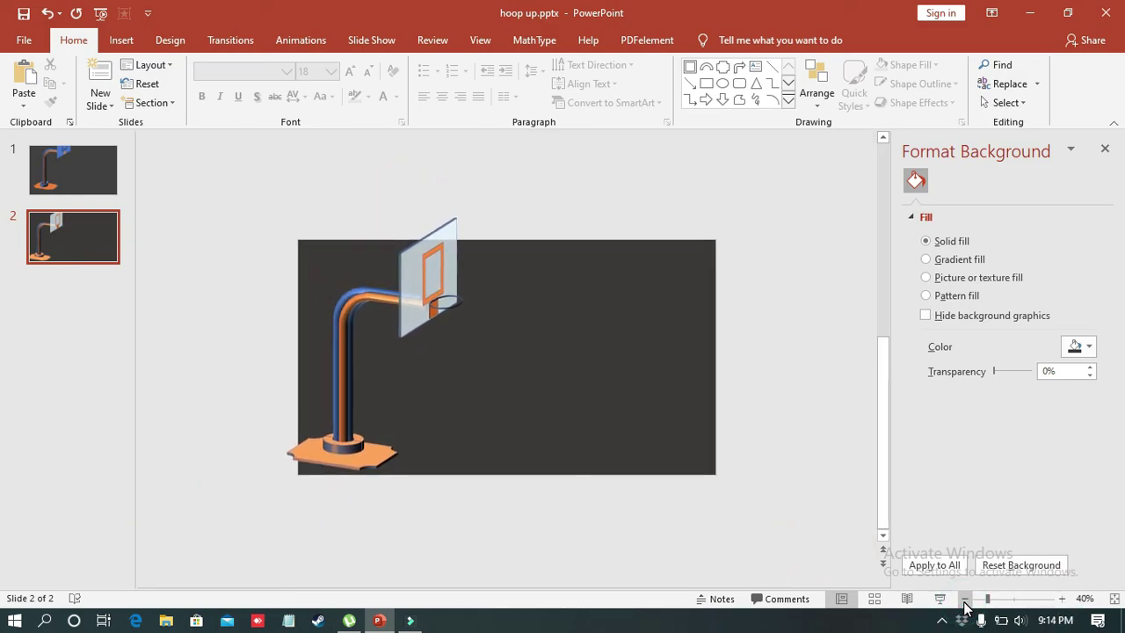